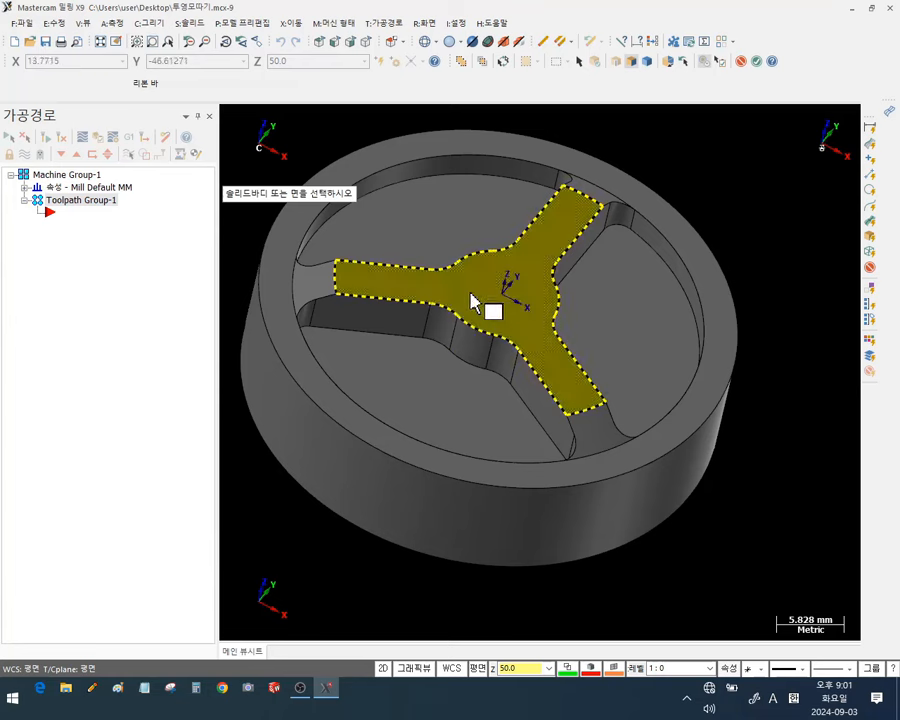
Create curves on all edges of the top rim face, the hub-and-spoke face and the three spoke-end faces
left_click(297, 358)
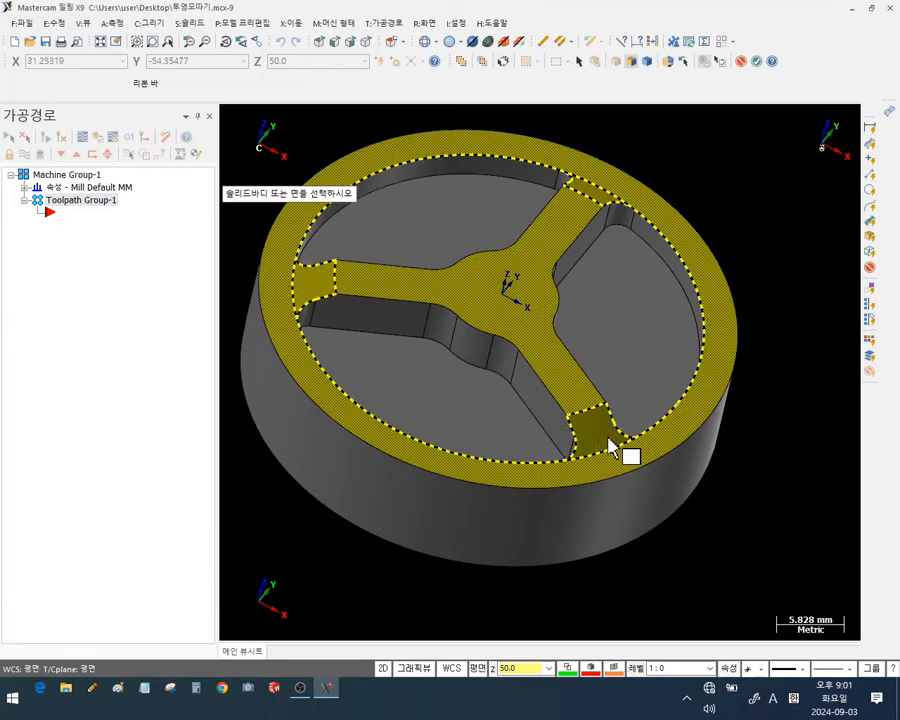
left_click(757, 63)
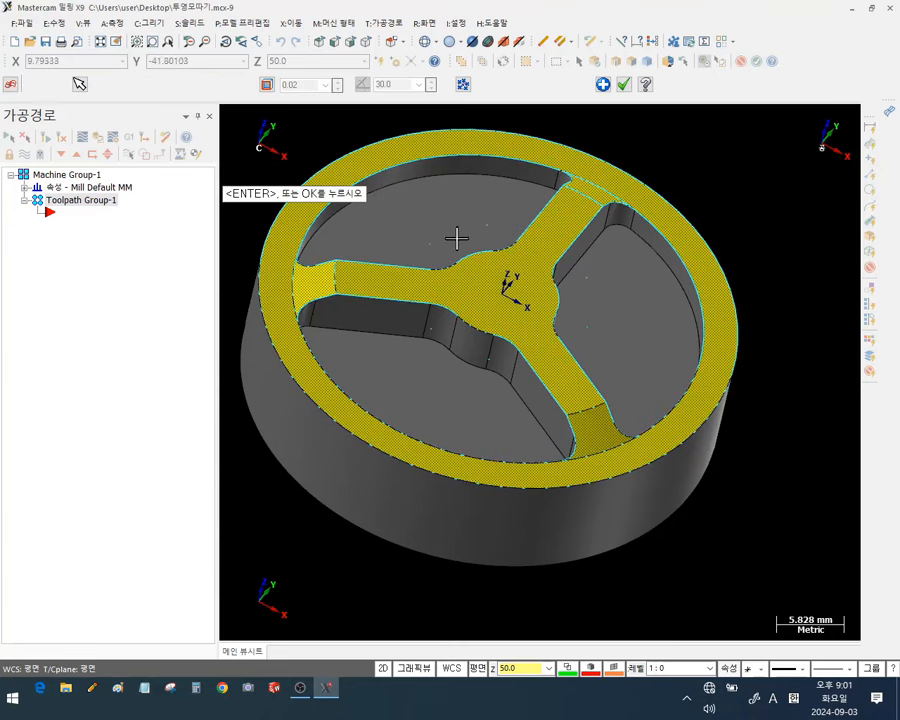
scroll(647, 316, "down", 2)
scroll(549, 253, "up", 4)
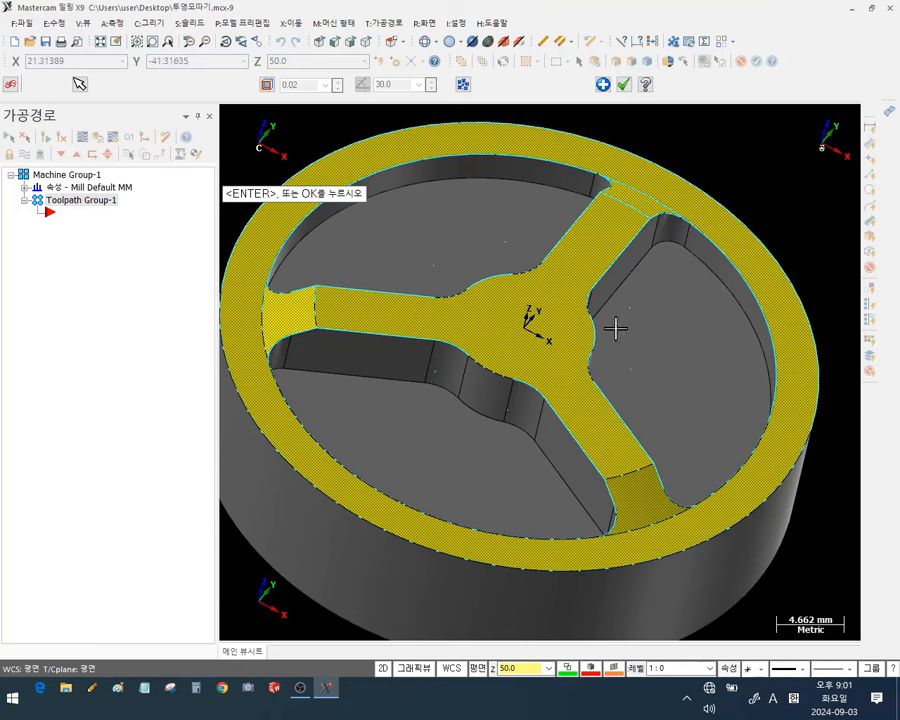
scroll(665, 525, "up", 3)
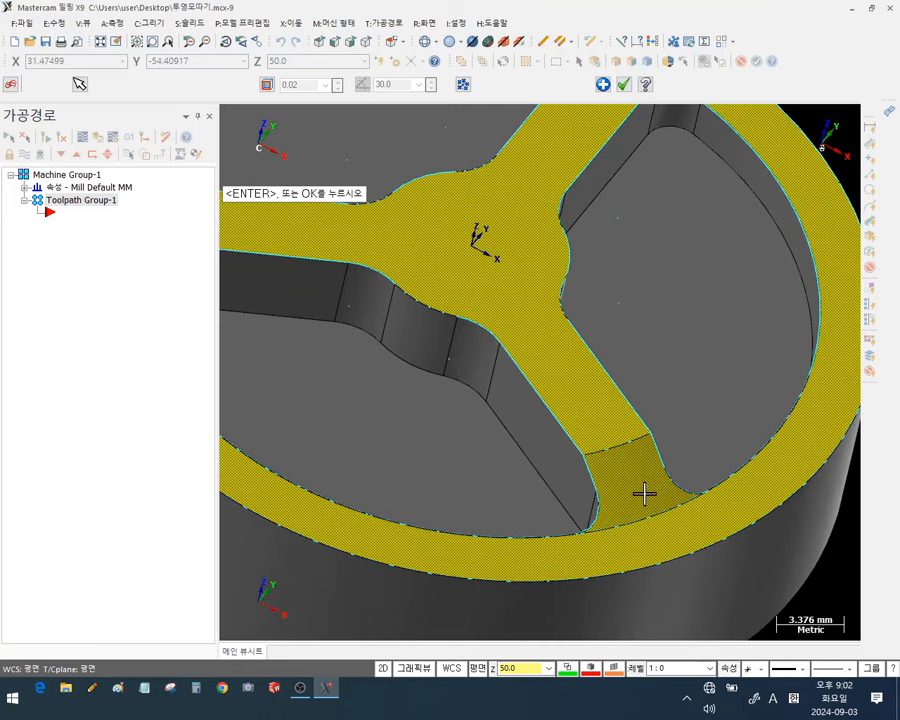
scroll(650, 480, "down", 1)
scroll(658, 469, "down", 1)
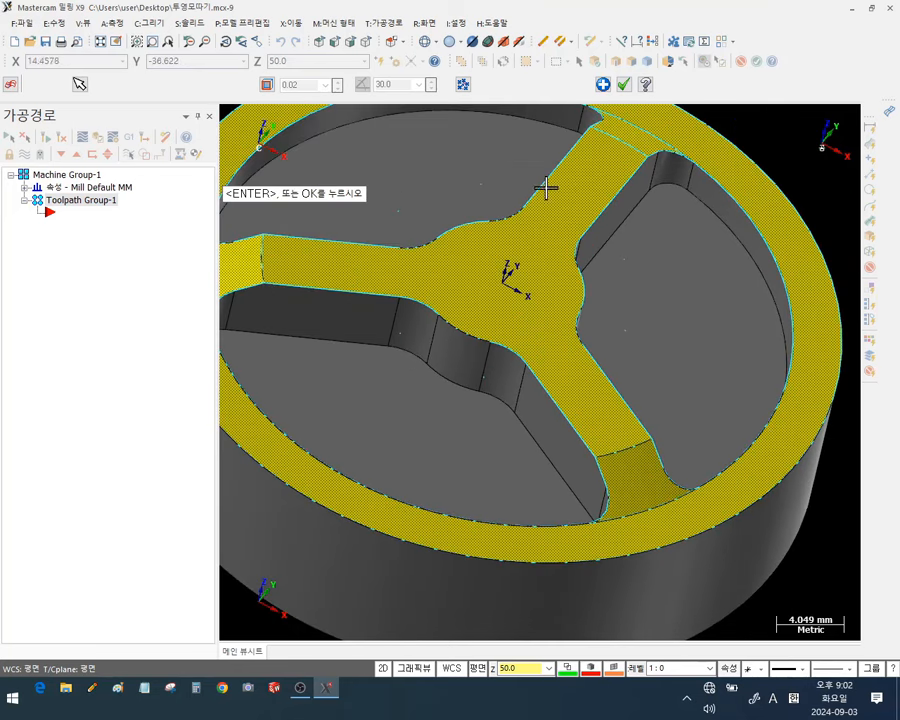
scroll(594, 334, "down", 2)
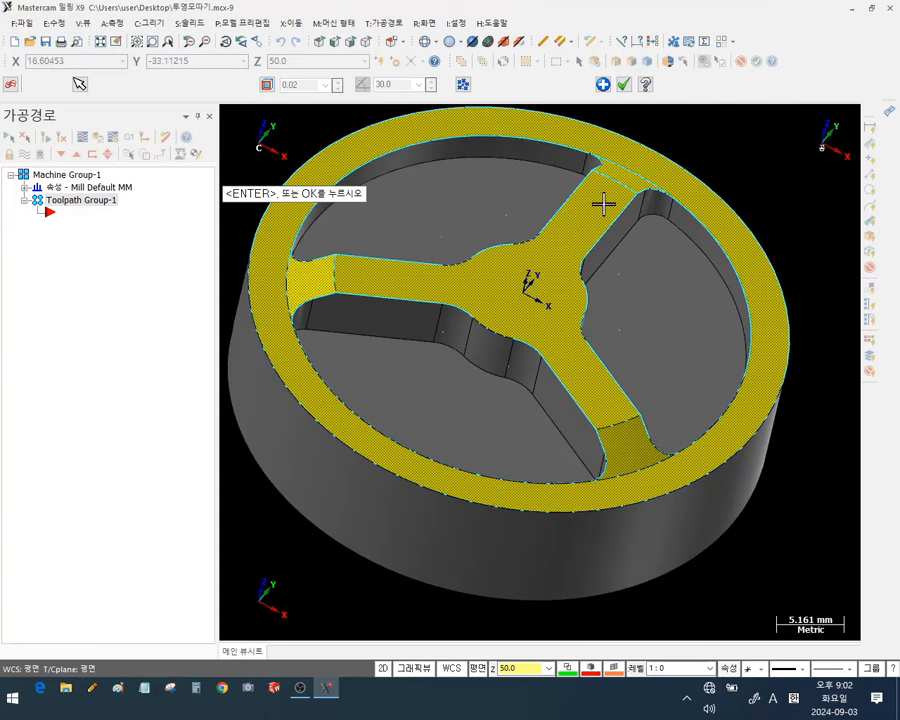
left_click(624, 85)
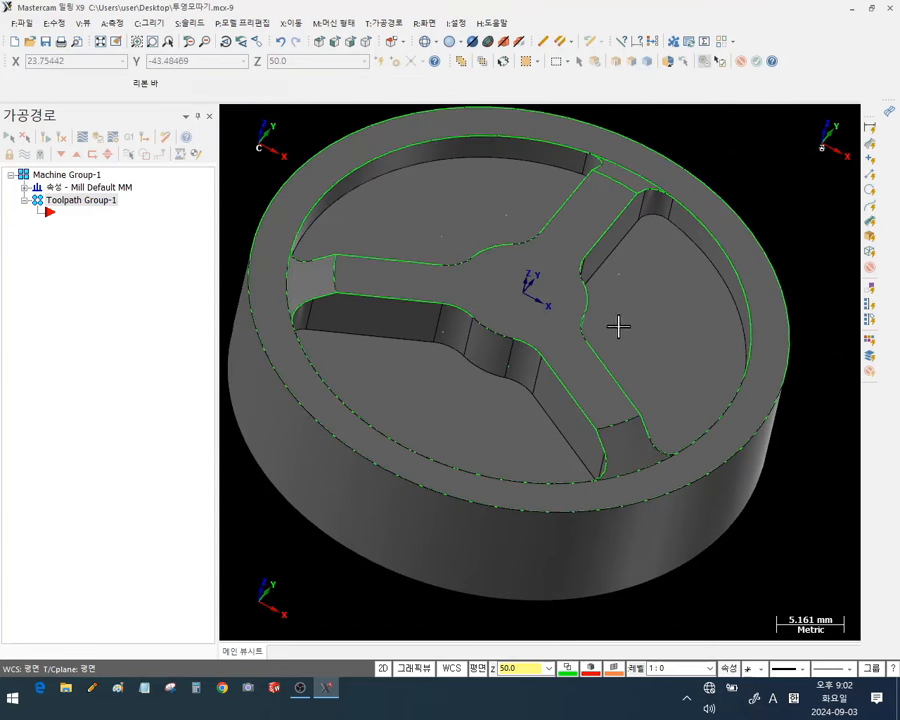
Change all the newly created edge curves to the third line width
scroll(618, 326, "down", 1)
left_click(568, 522)
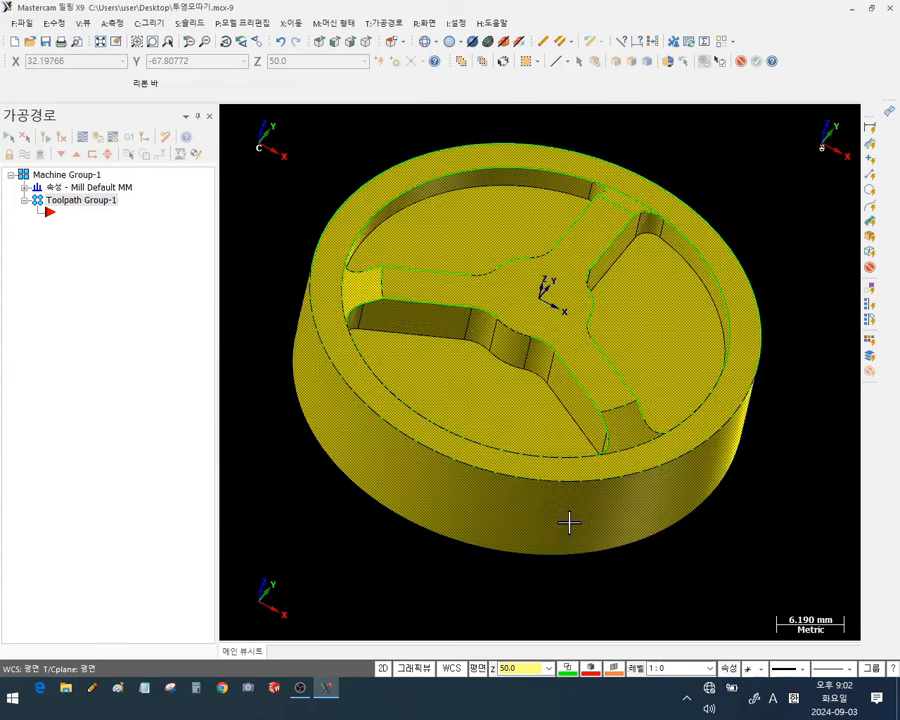
left_click(503, 62)
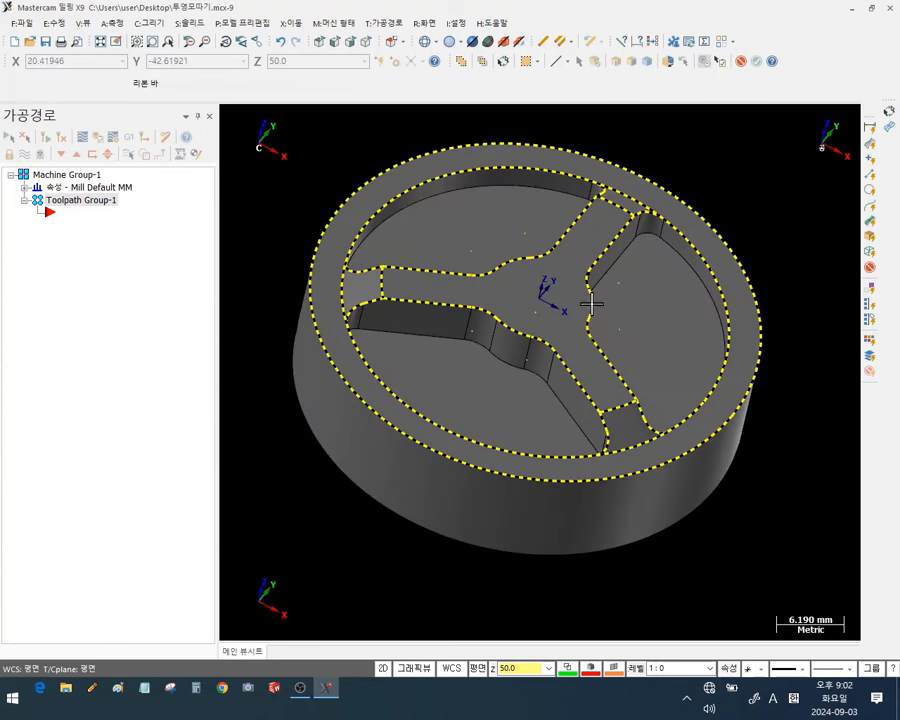
left_click(828, 669)
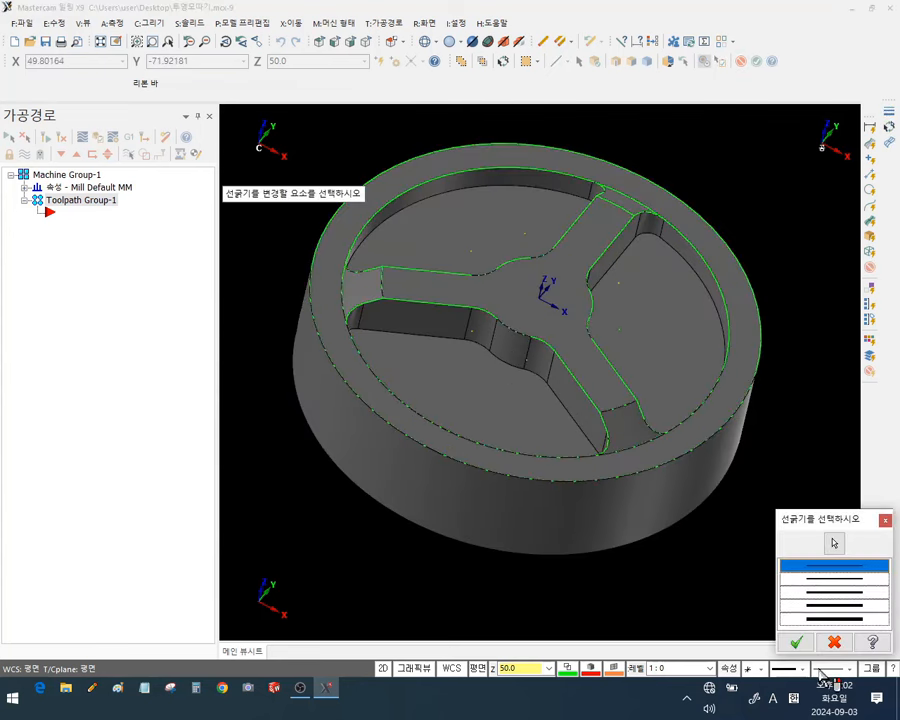
left_click(836, 594)
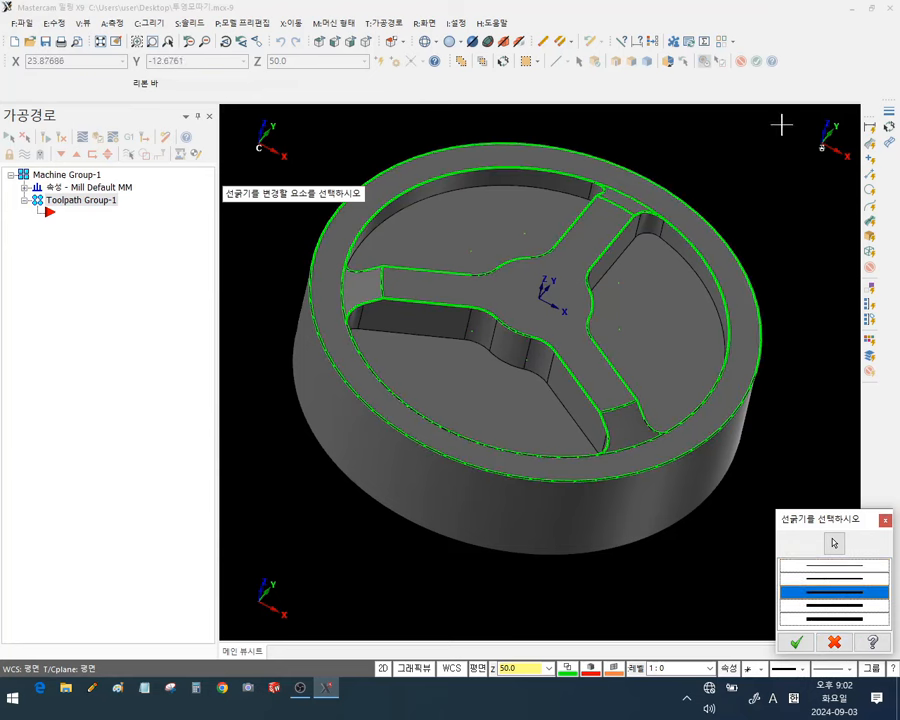
left_click(796, 642)
Isolate the inner rim circle and the front pocket's outline, hiding the solid and the other curves
scroll(460, 283, "up", 2)
scroll(478, 307, "down", 1)
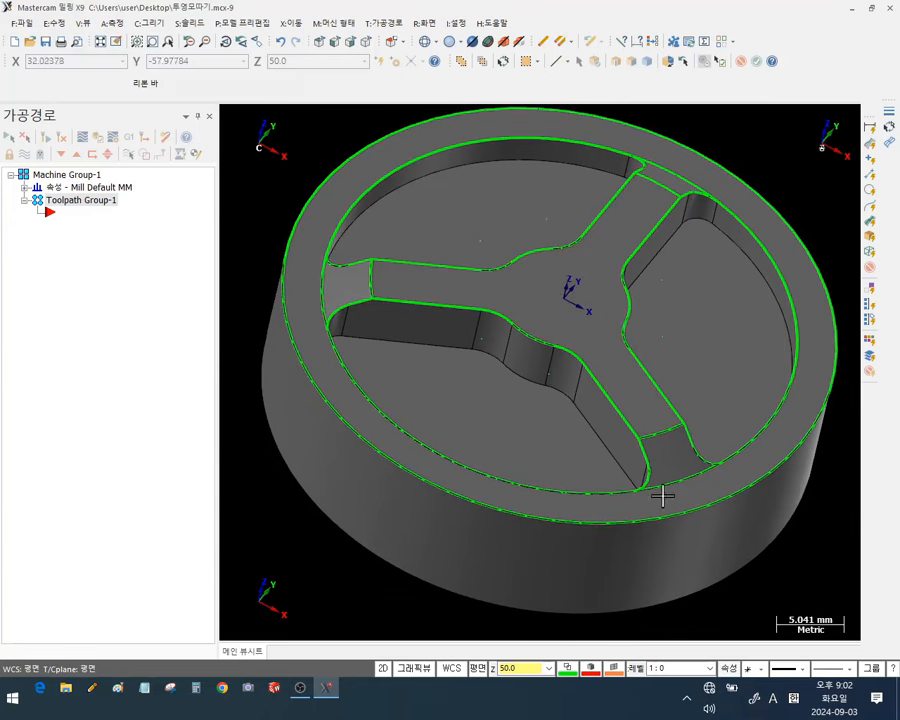
scroll(697, 508, "up", 2)
scroll(697, 508, "down", 1)
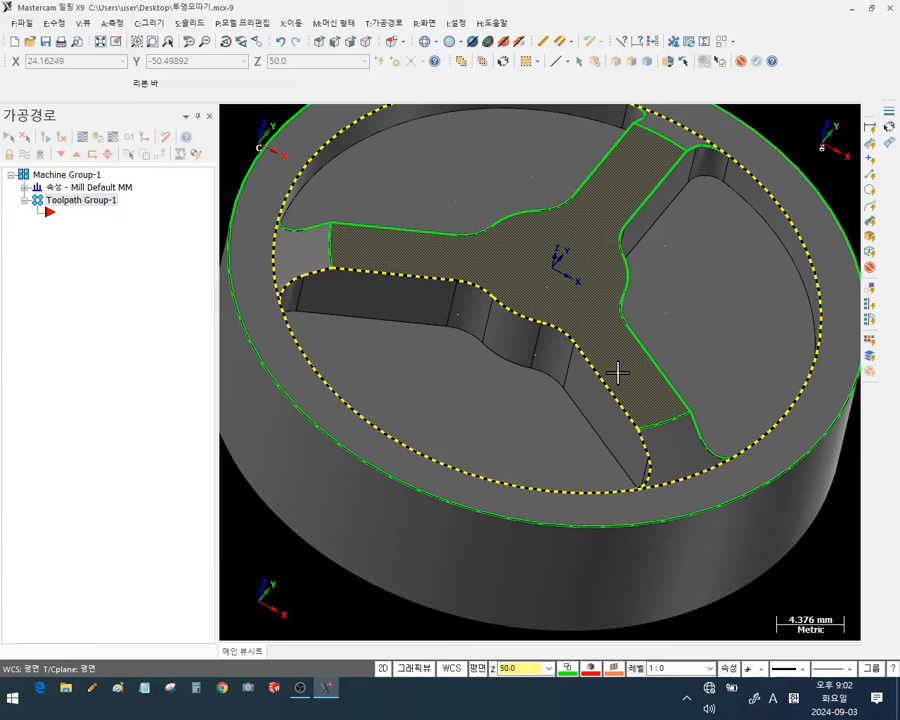
middle_click_drag(617, 373, 506, 346)
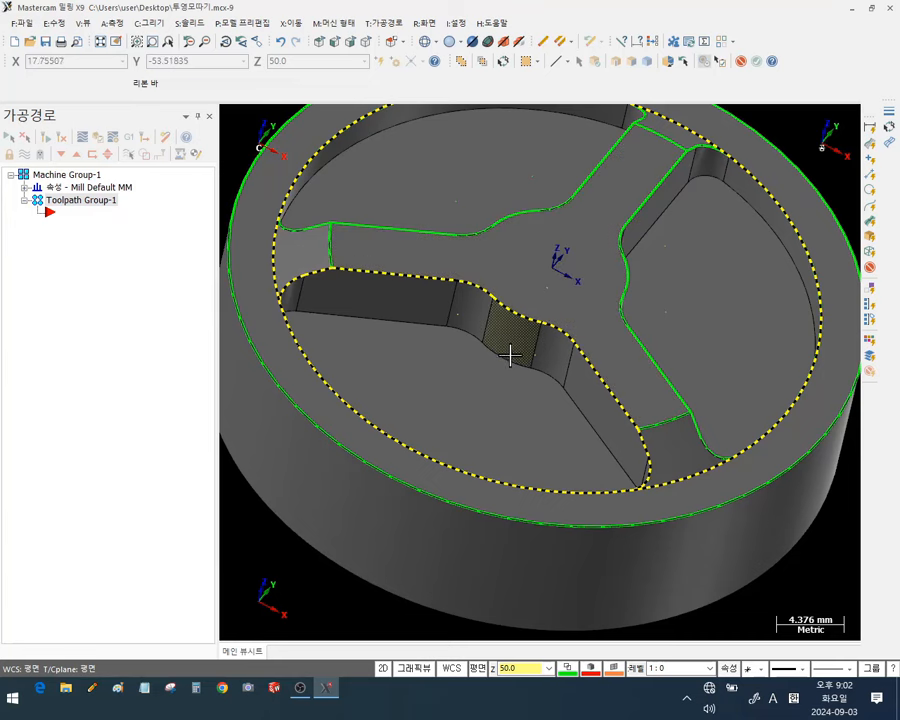
scroll(512, 355, "down", 1)
key("alt+e")
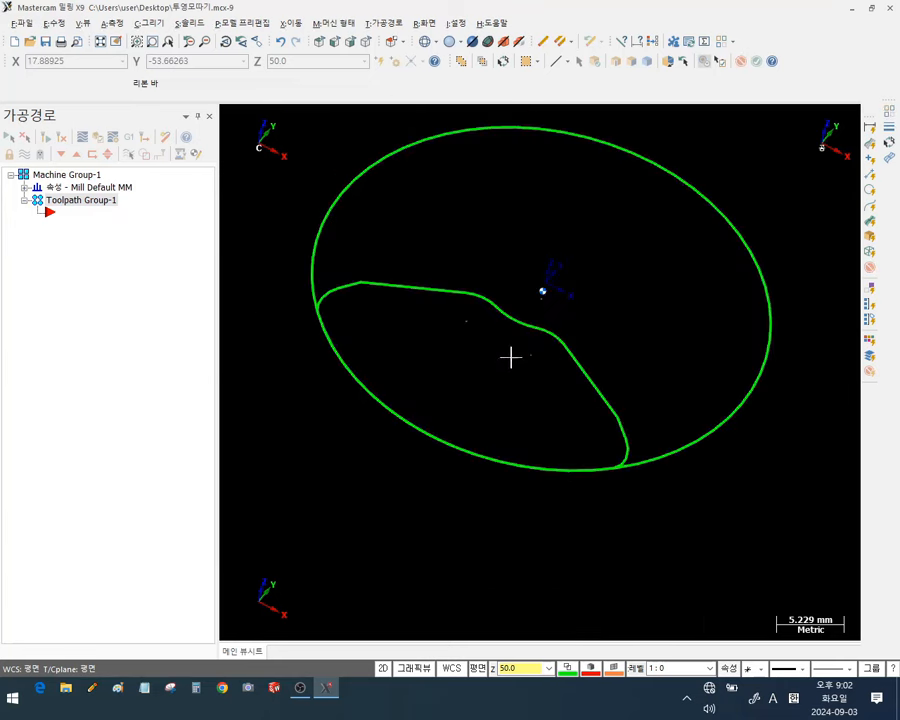
In top view, trim the pocket outline's lower arc to the left corner arc
left_click(319, 43)
scroll(344, 432, "up", 6)
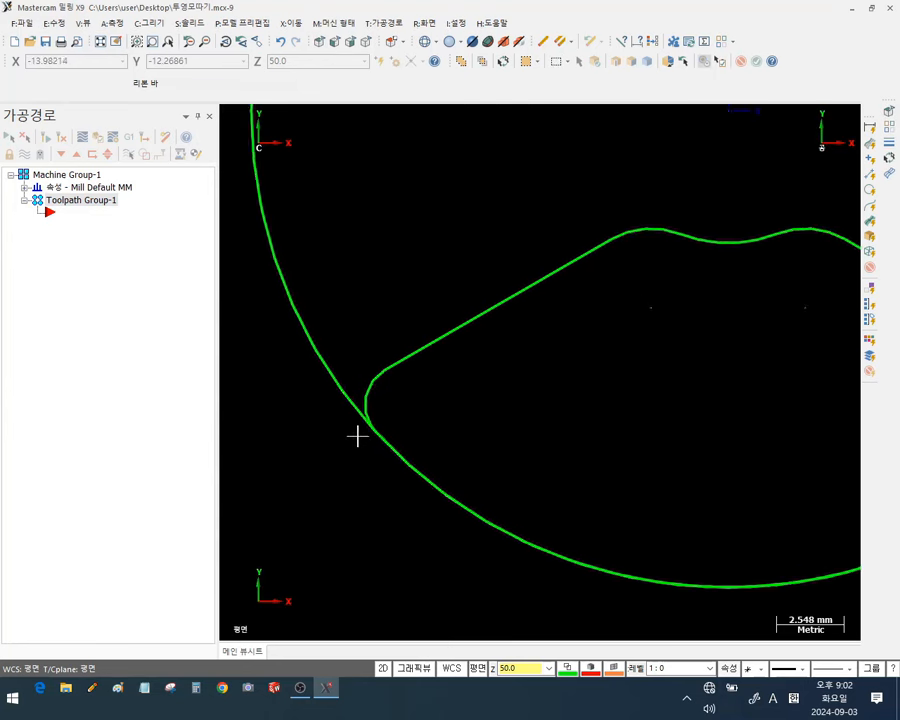
scroll(425, 450, "up", 2)
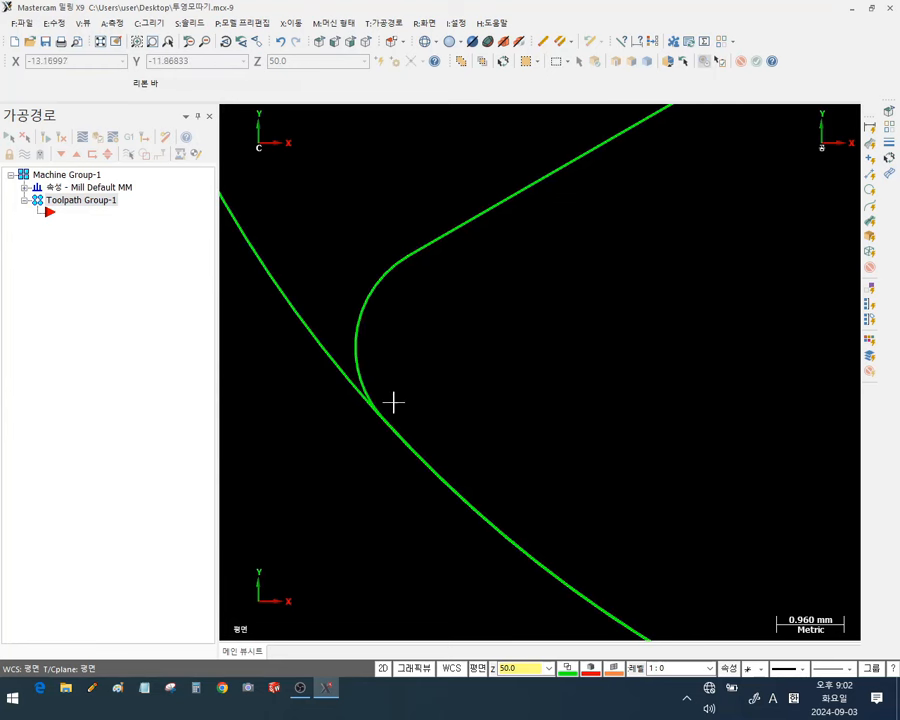
left_click(56, 24)
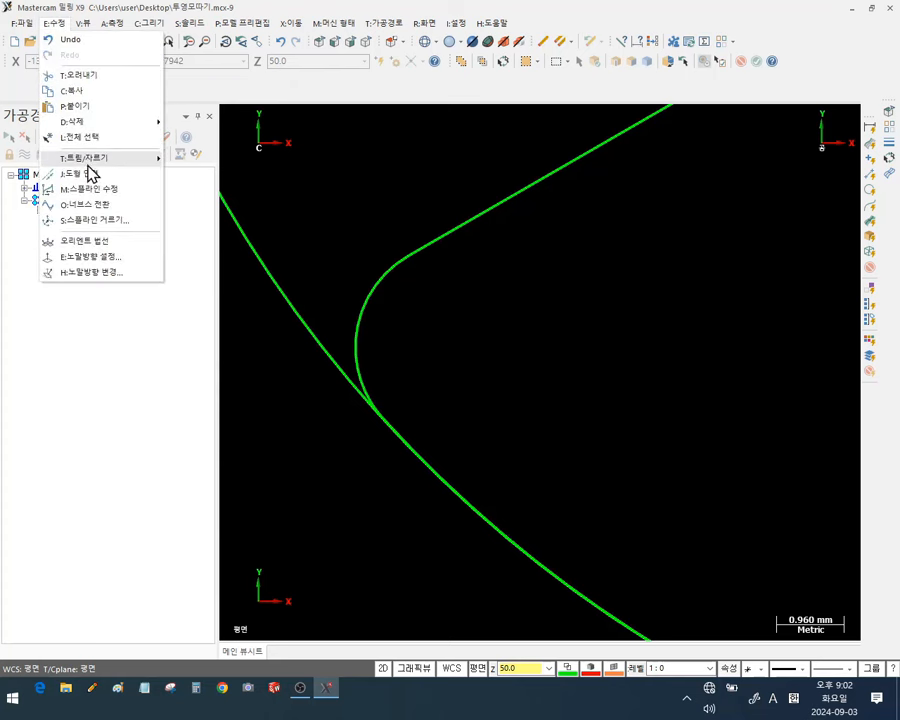
mouse_move(88, 160)
left_click(198, 158)
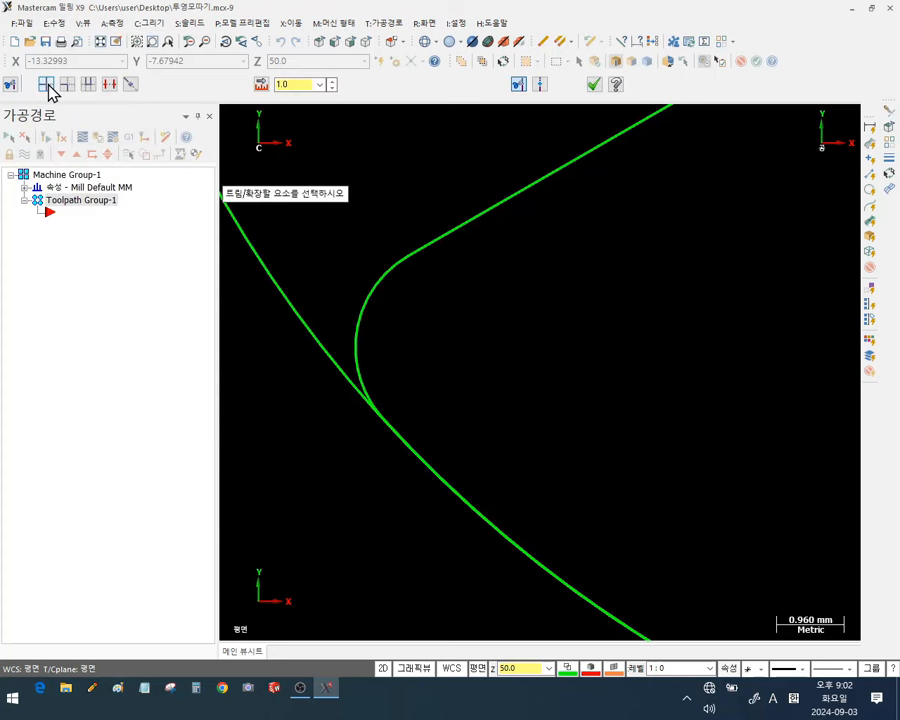
left_click(437, 466)
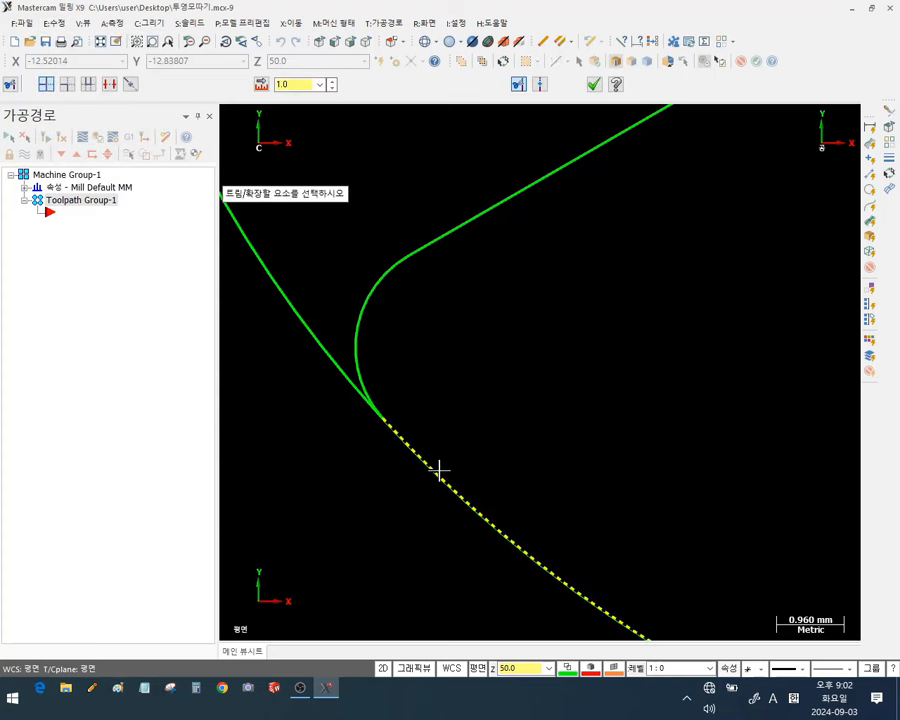
left_click(375, 386)
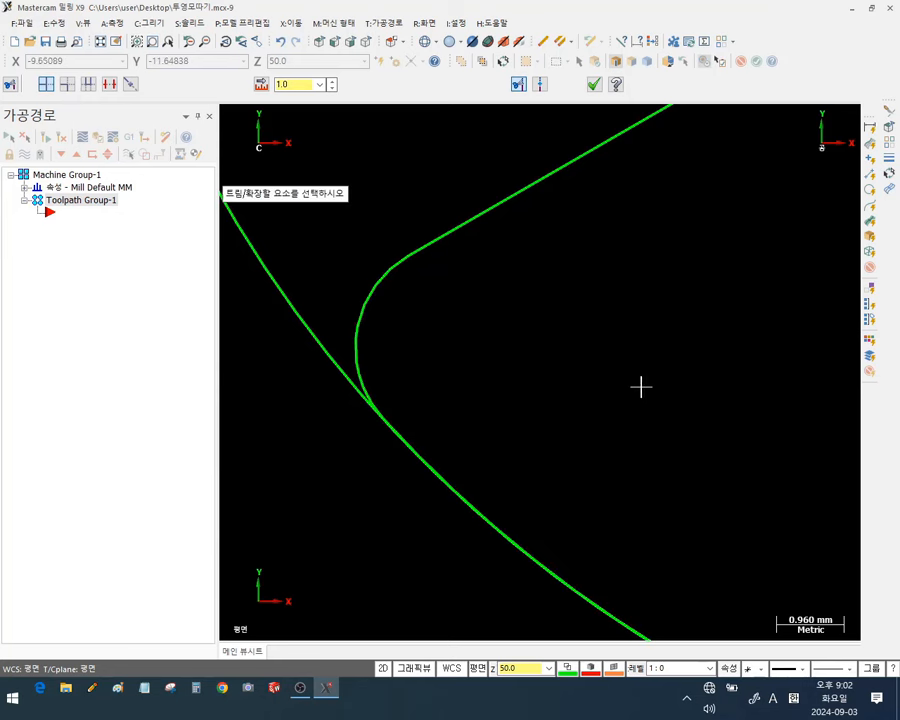
scroll(333, 354, "down", 8)
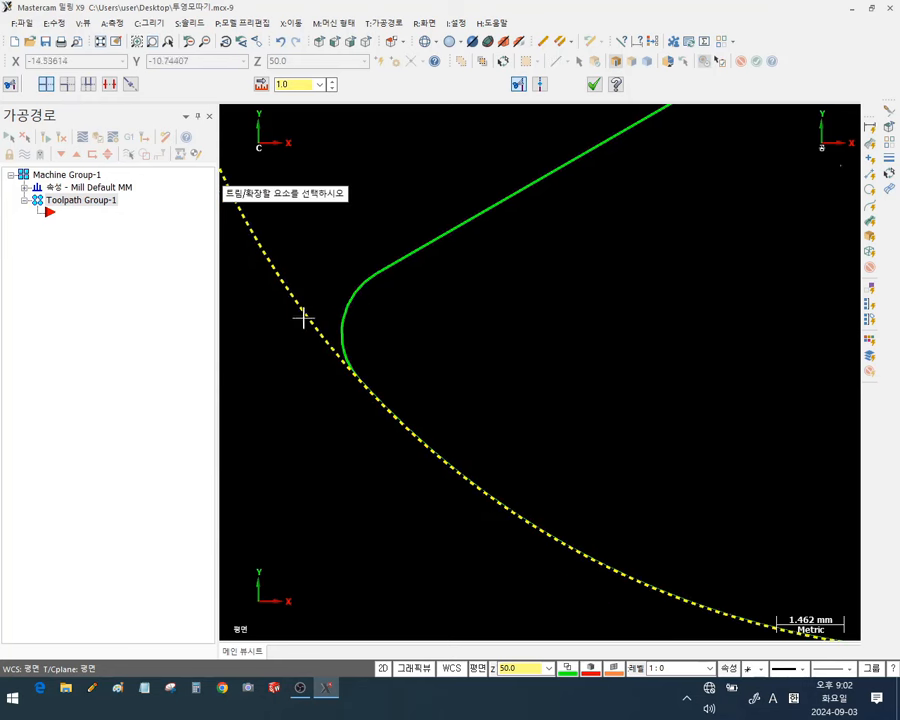
scroll(631, 317, "up", 6)
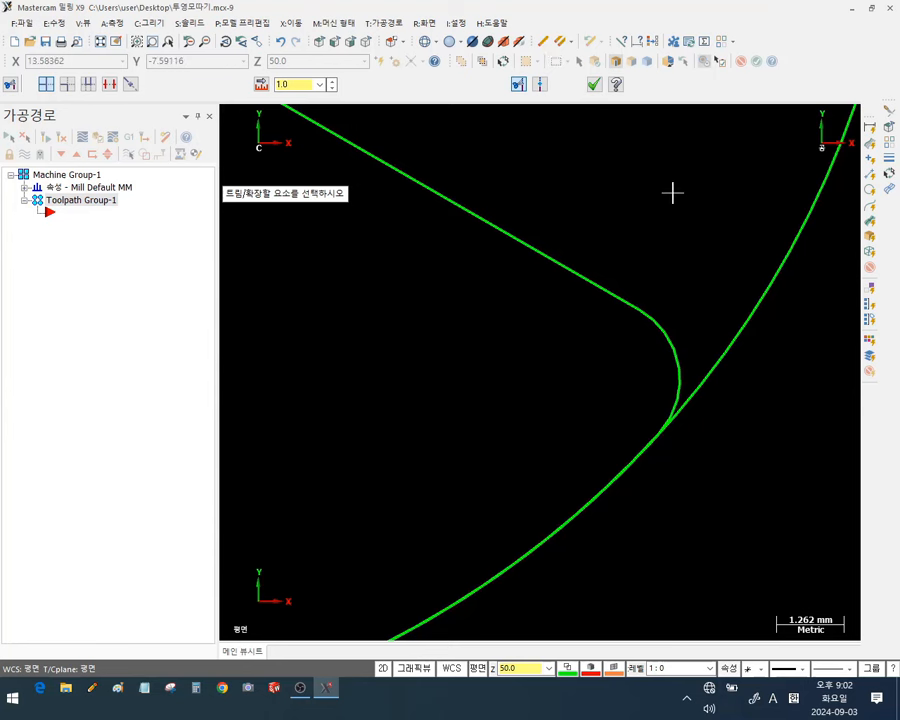
key("Escape")
Delete the full inner rim circle that overlaps the pocket outline
left_click(755, 296)
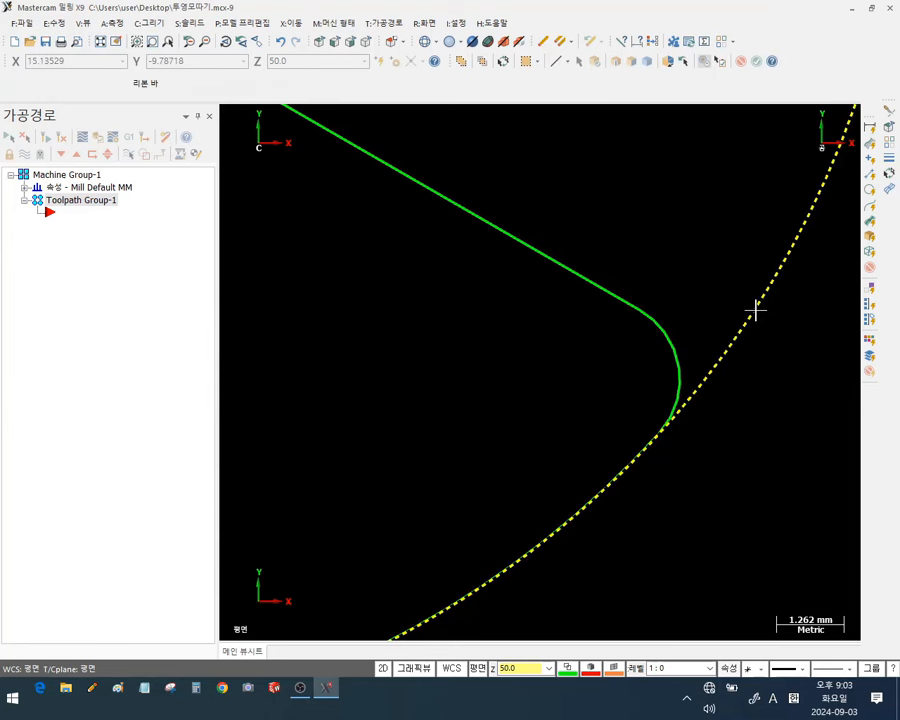
scroll(775, 411, "down", 1)
scroll(772, 412, "down", 1)
key("Delete")
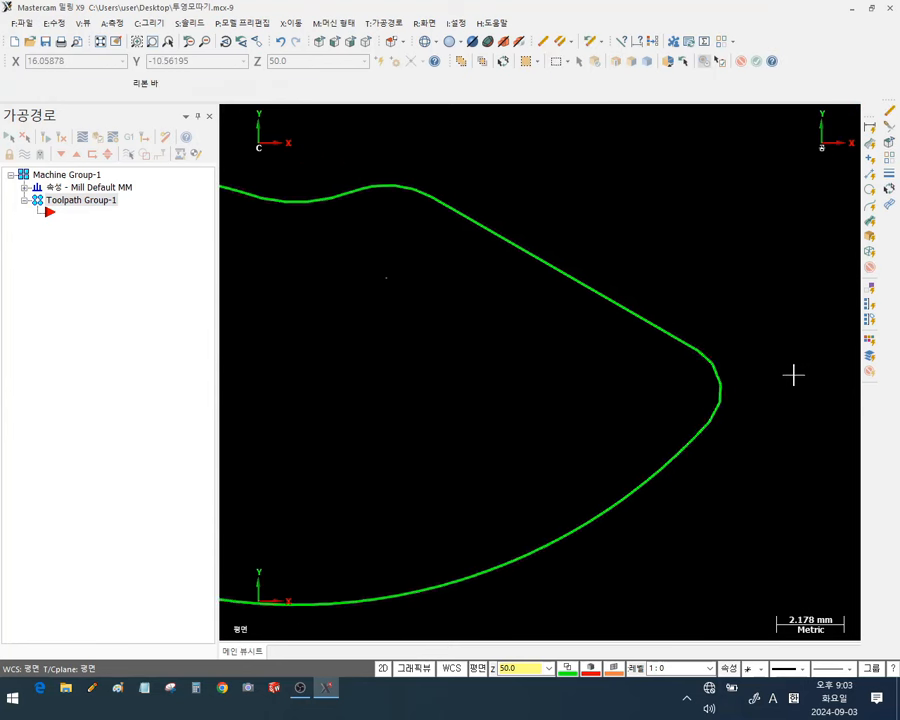
Run duplicate-entity deletion on the whole pocket outline
scroll(790, 372, "down", 1)
scroll(522, 394, "down", 1)
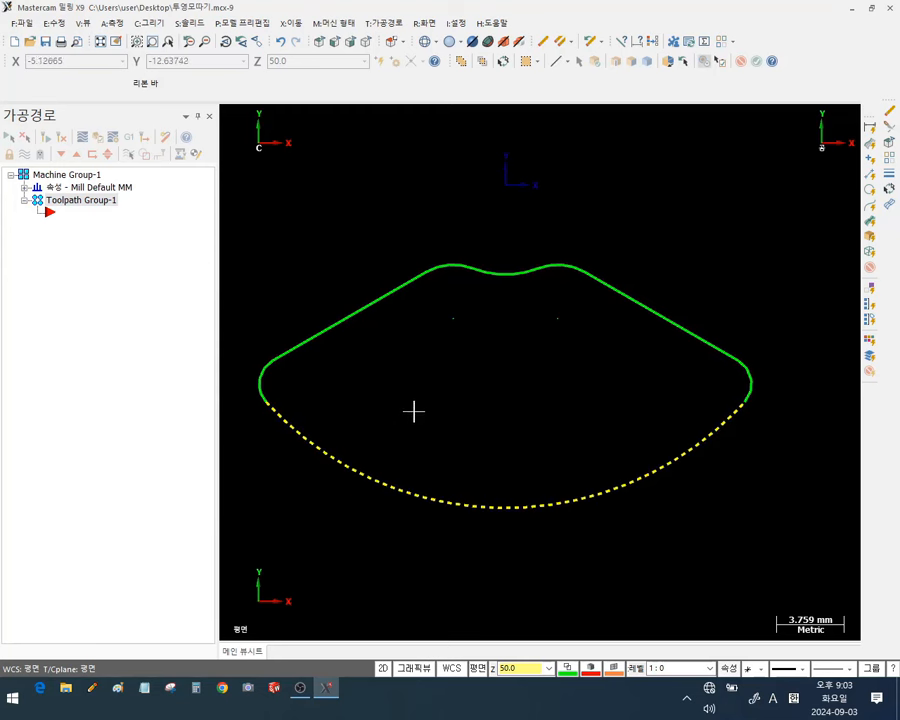
left_click(361, 466, "shift")
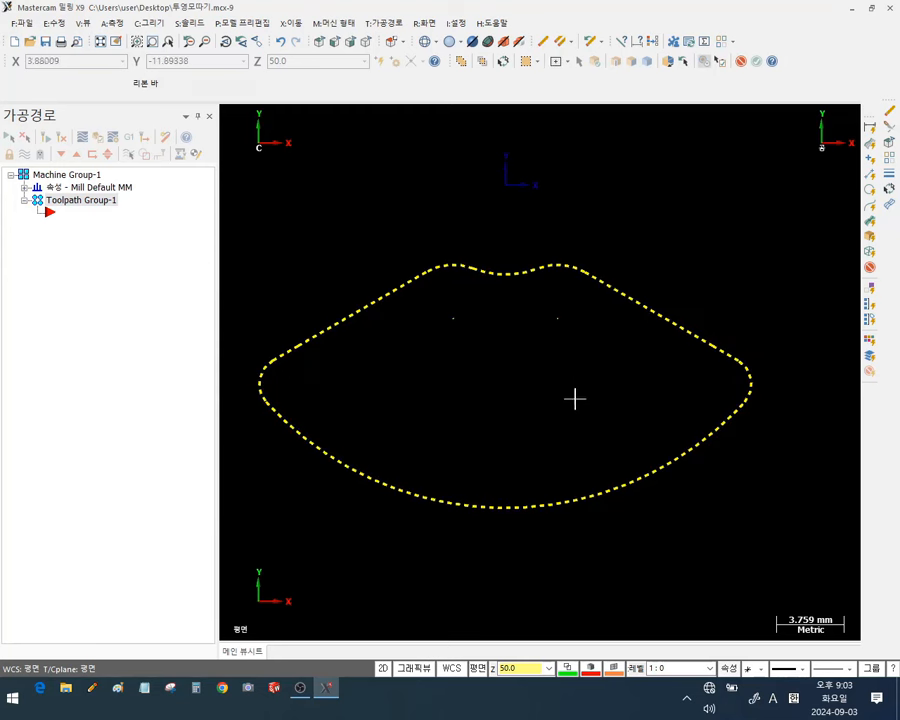
left_click(559, 40)
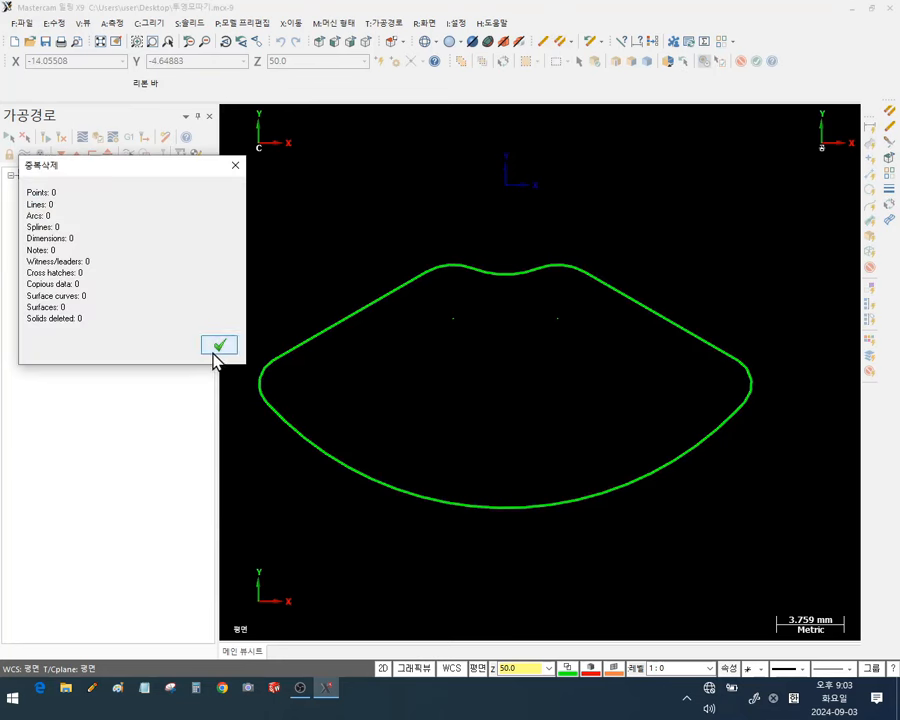
left_click(219, 345)
Select the whole pocket outline and display the endpoints of its entities
scroll(506, 476, "down", 2)
scroll(446, 444, "up", 2)
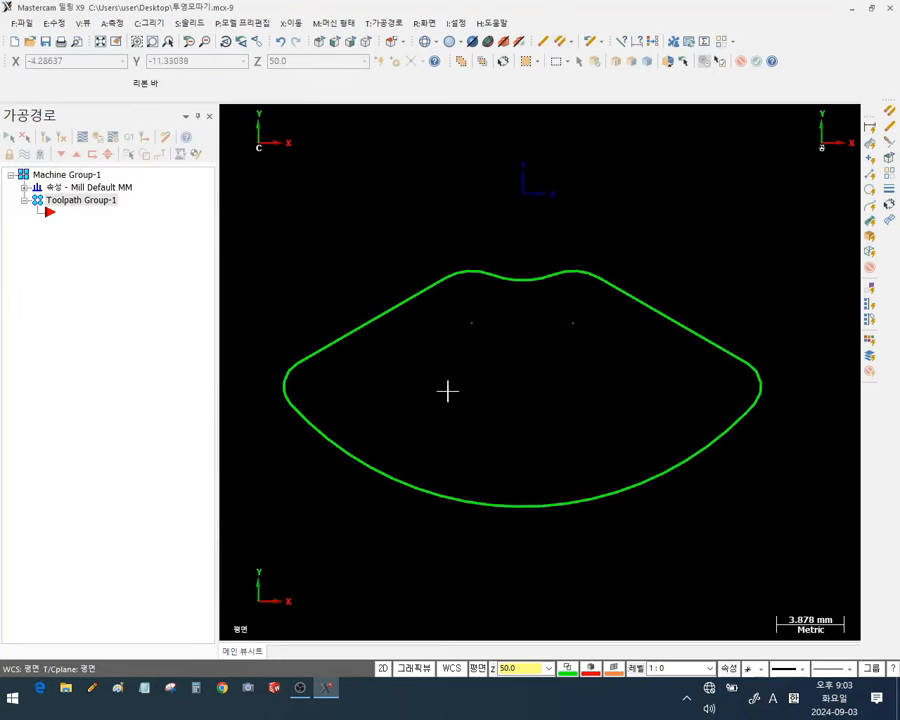
left_click(367, 318)
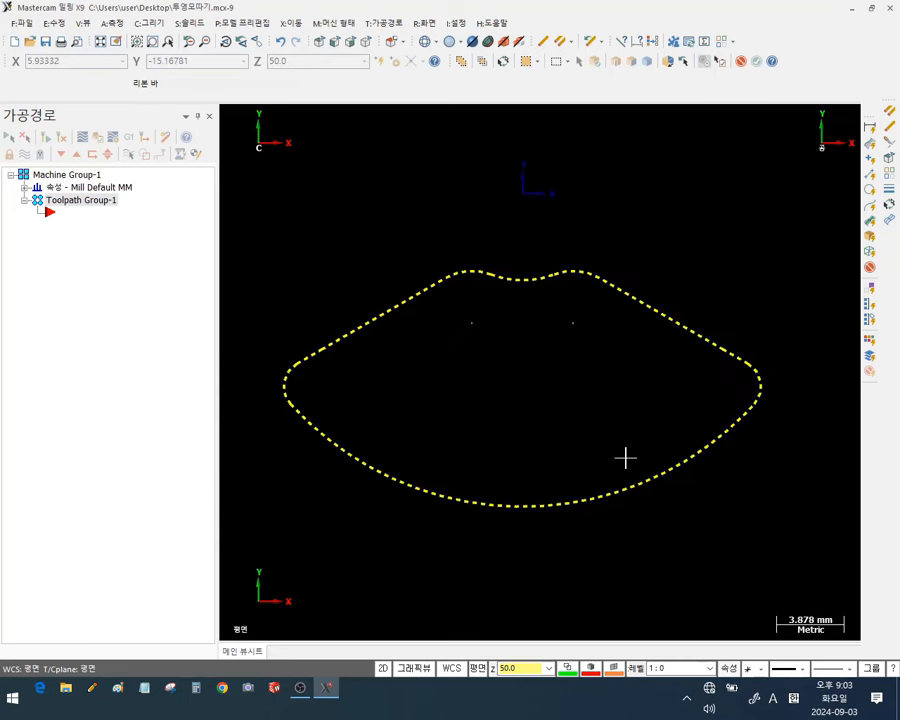
left_click(426, 24)
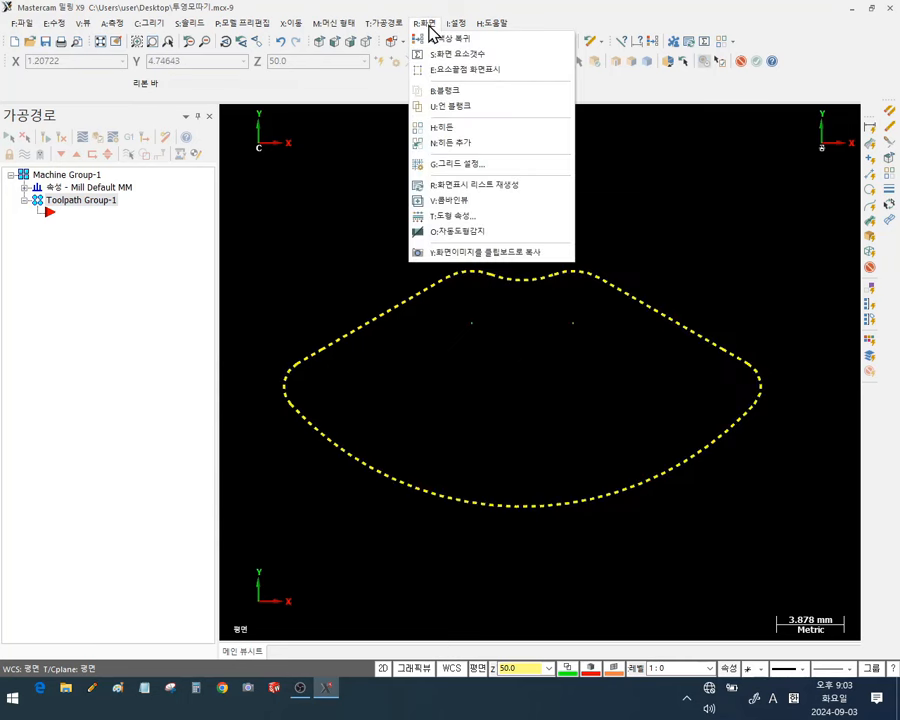
left_click(460, 70)
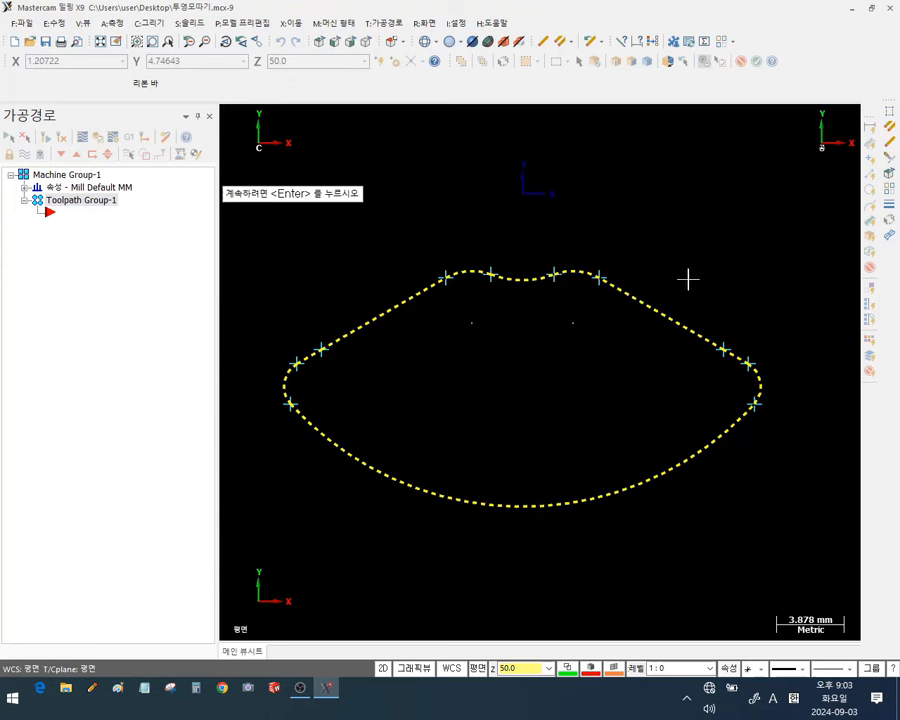
key("Return")
Analyze the properties of the pocket outline's lower arc and its two long slanted lines
left_click(442, 492)
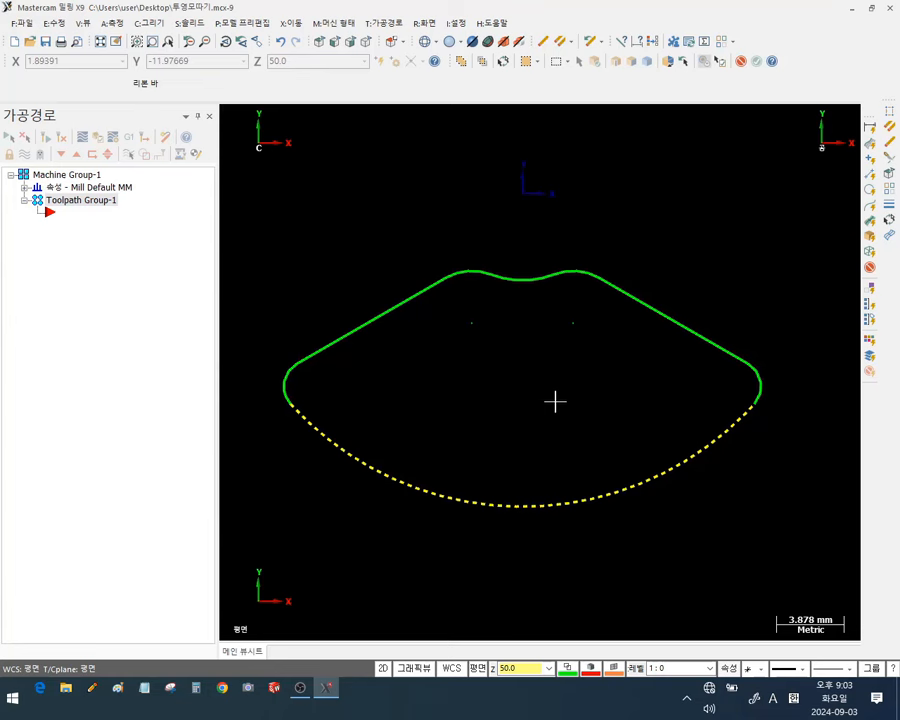
key("F4")
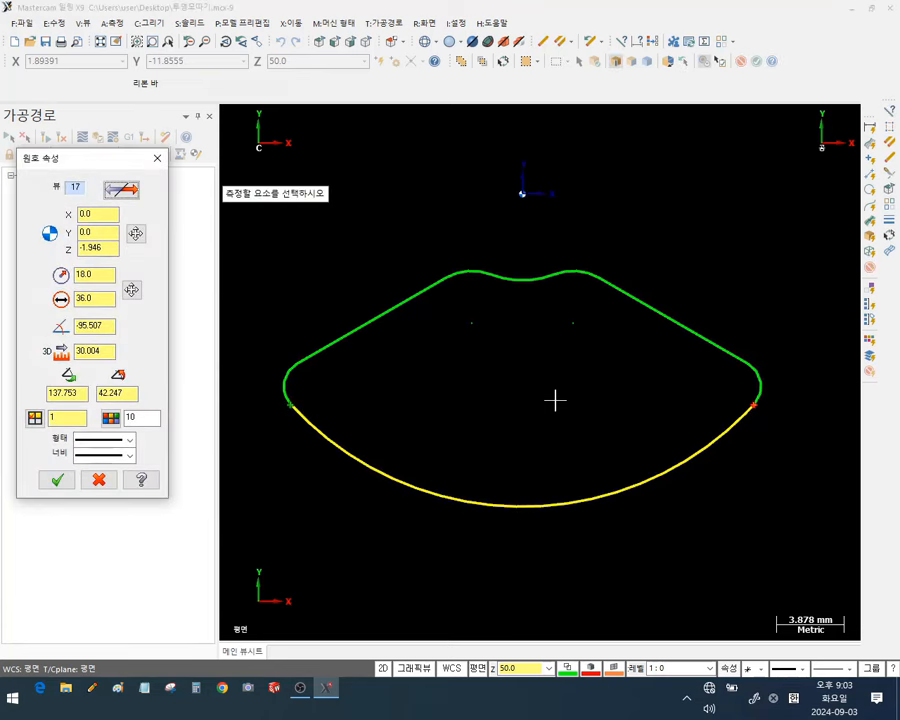
left_click(392, 317)
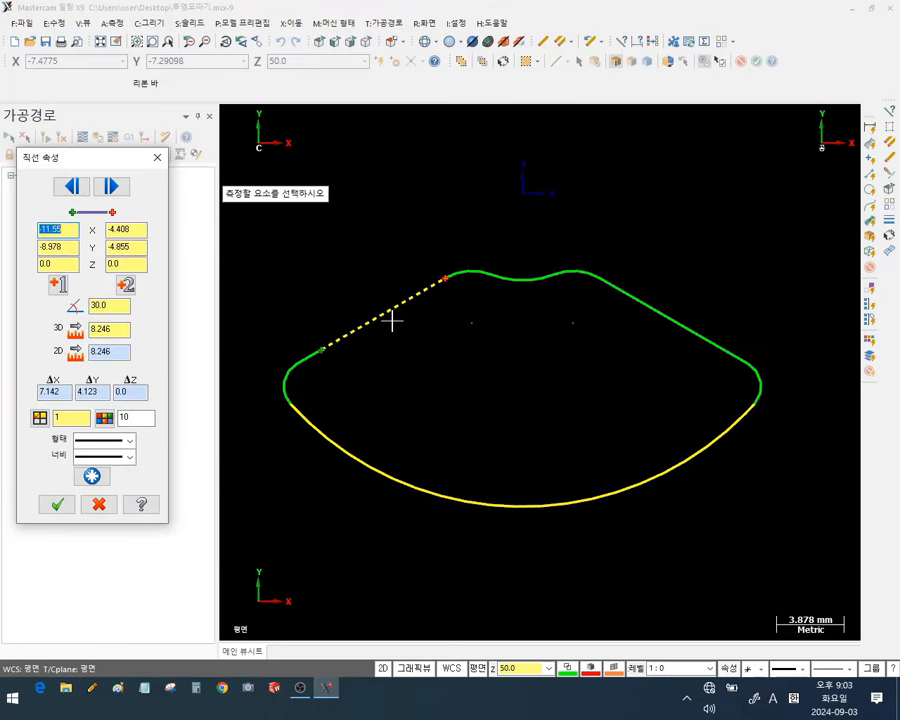
left_click(664, 312)
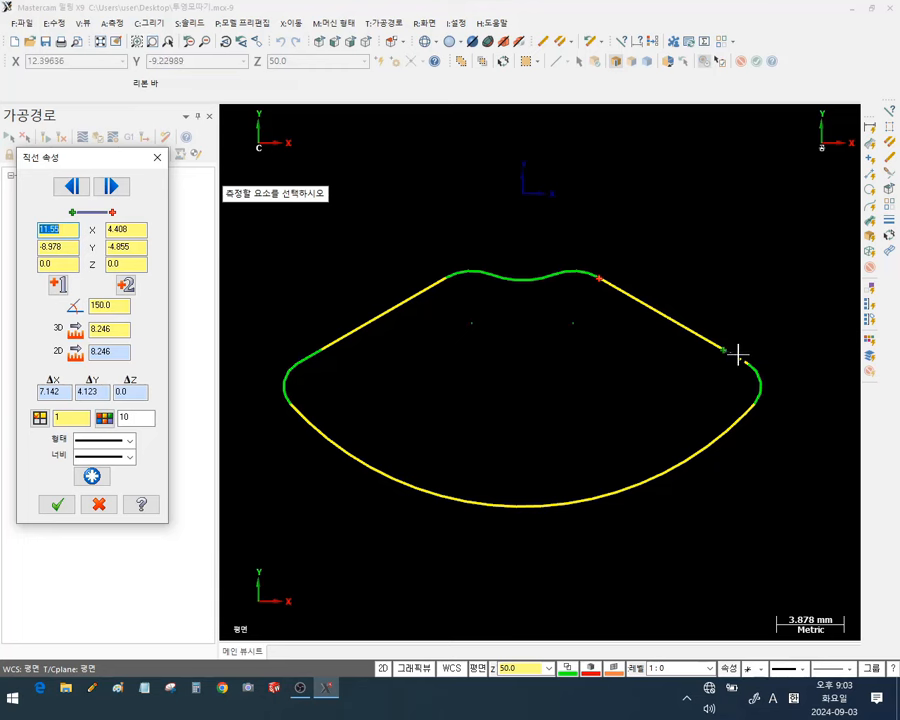
scroll(740, 351, "up", 5)
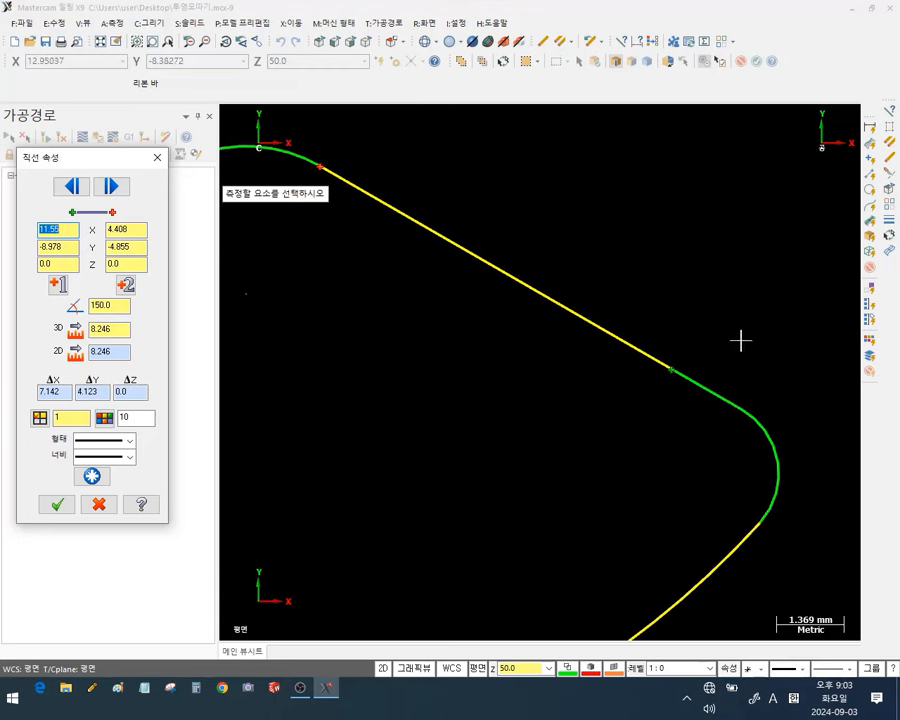
scroll(777, 351, "down", 5)
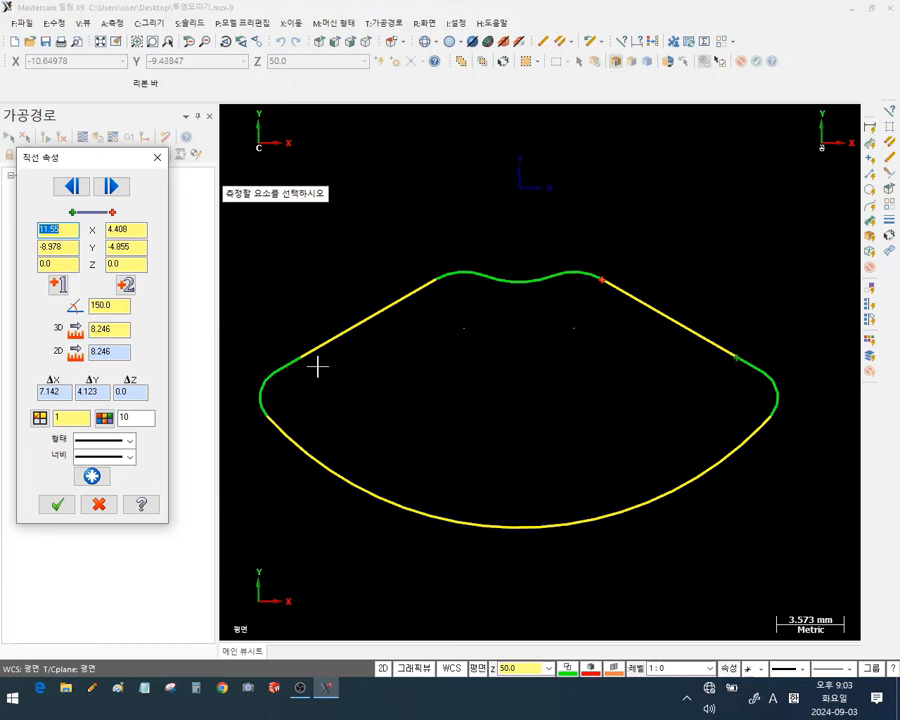
left_click(58, 505)
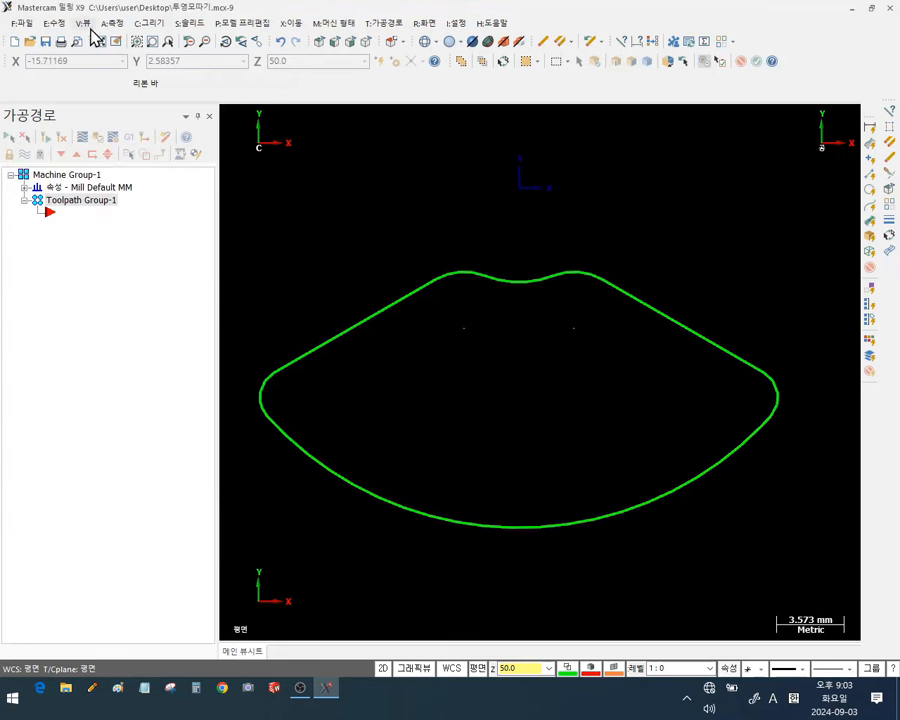
Try to join the pocket outline's left slanted line with the short segment at its lower end
left_click(58, 26)
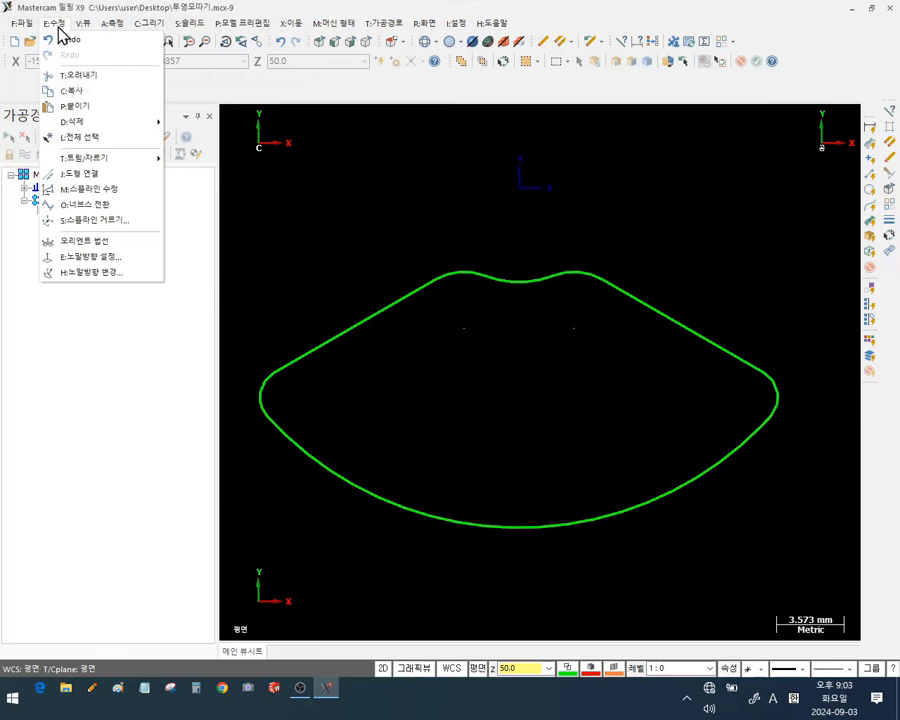
left_click(72, 173)
left_click(308, 360)
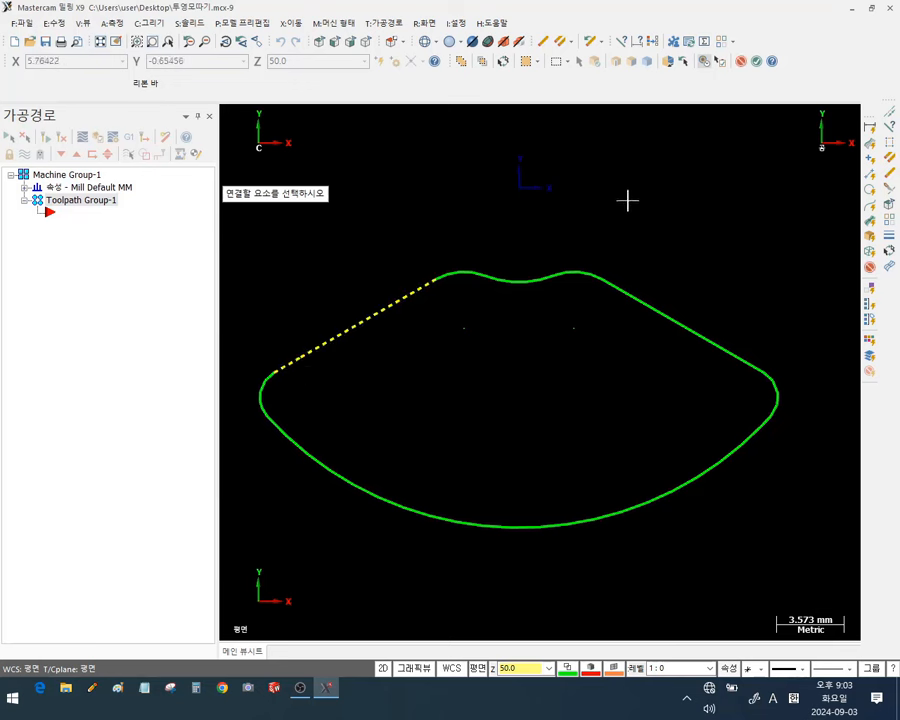
key("Return")
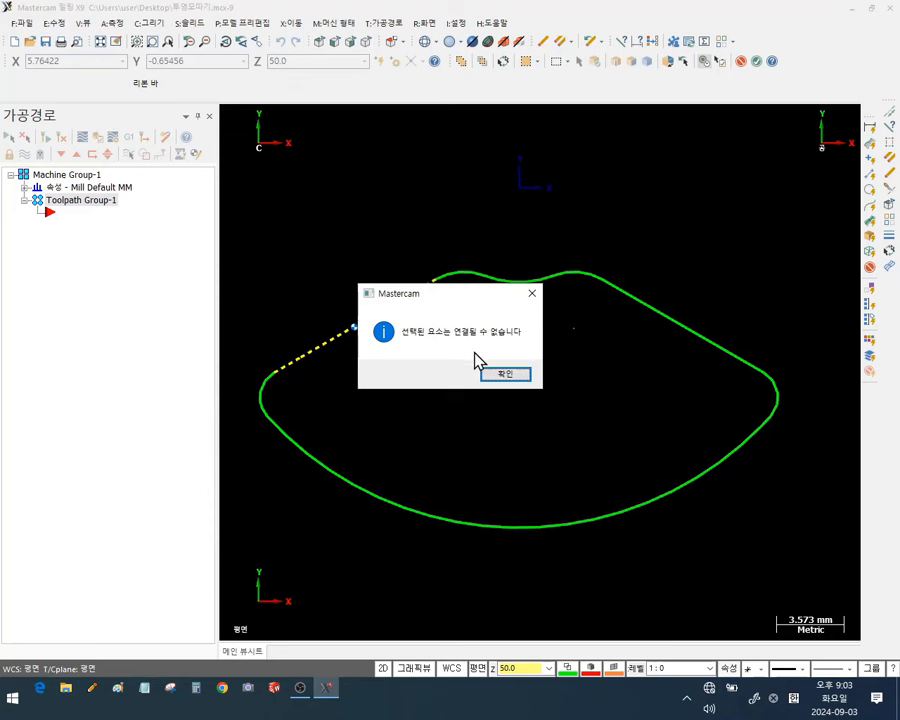
left_click(533, 294)
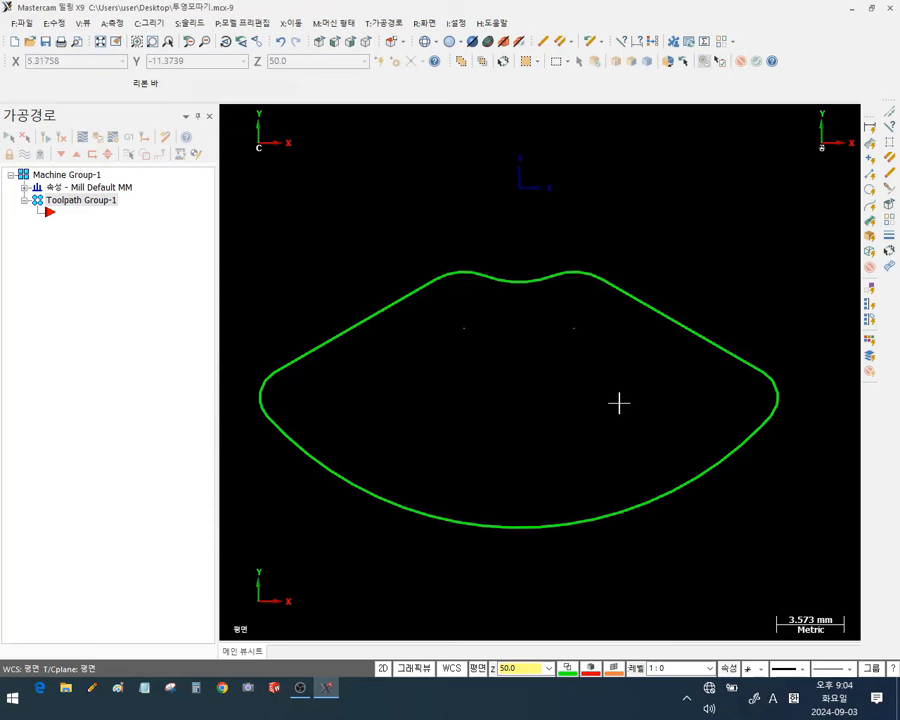
Analyze the properties of the short segment at the lower end of the left slanted line
left_click(292, 365)
key("F4")
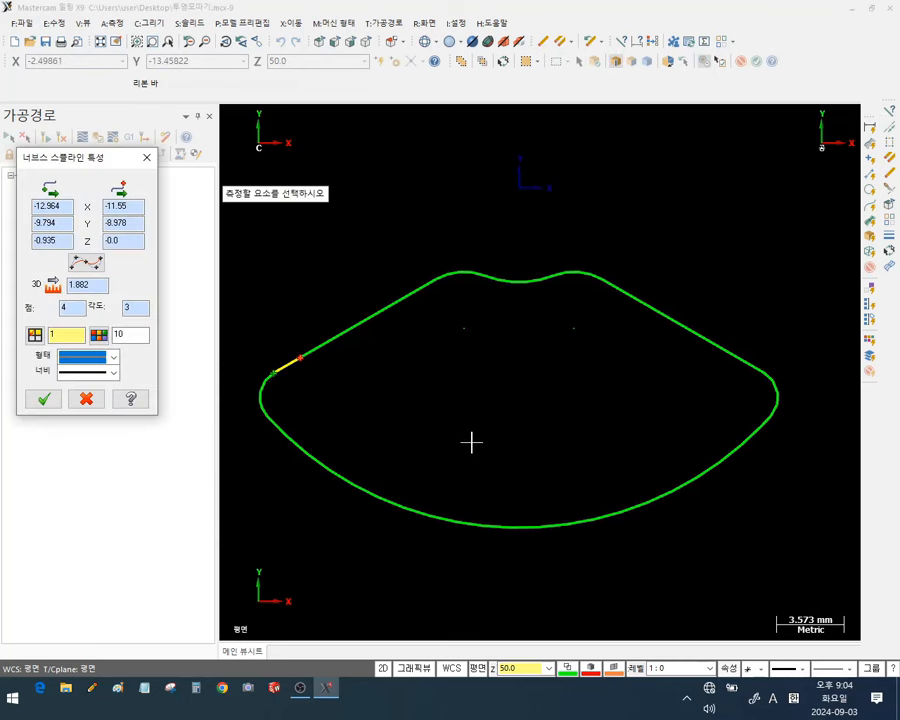
key("Escape")
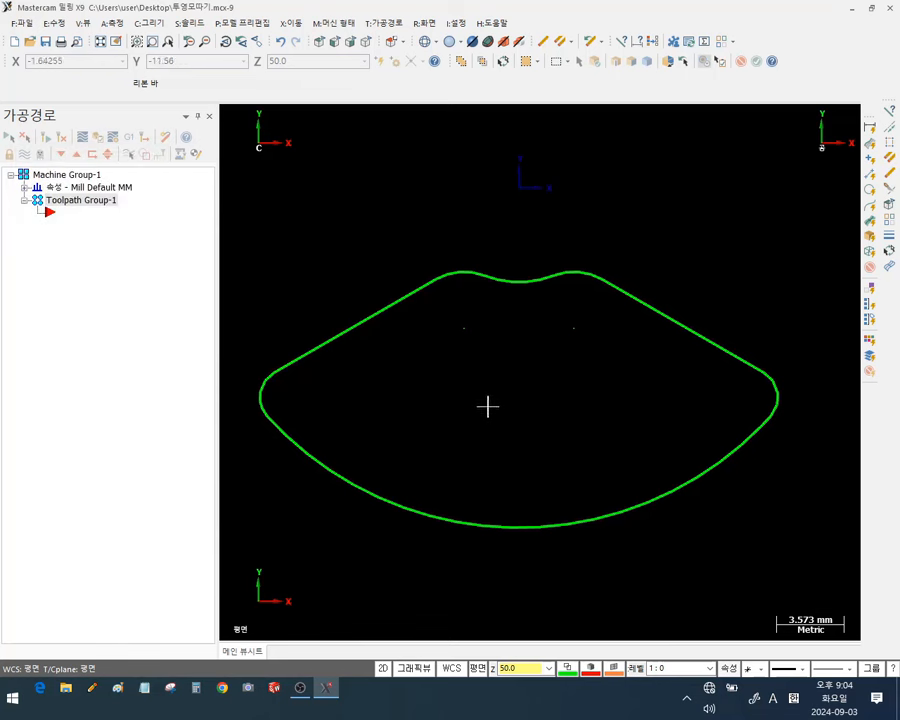
Examine the pocket outline's depth profile in isometric, front and rotated views, especially the short segments beside the corner arcs
scroll(560, 370, "down", 1)
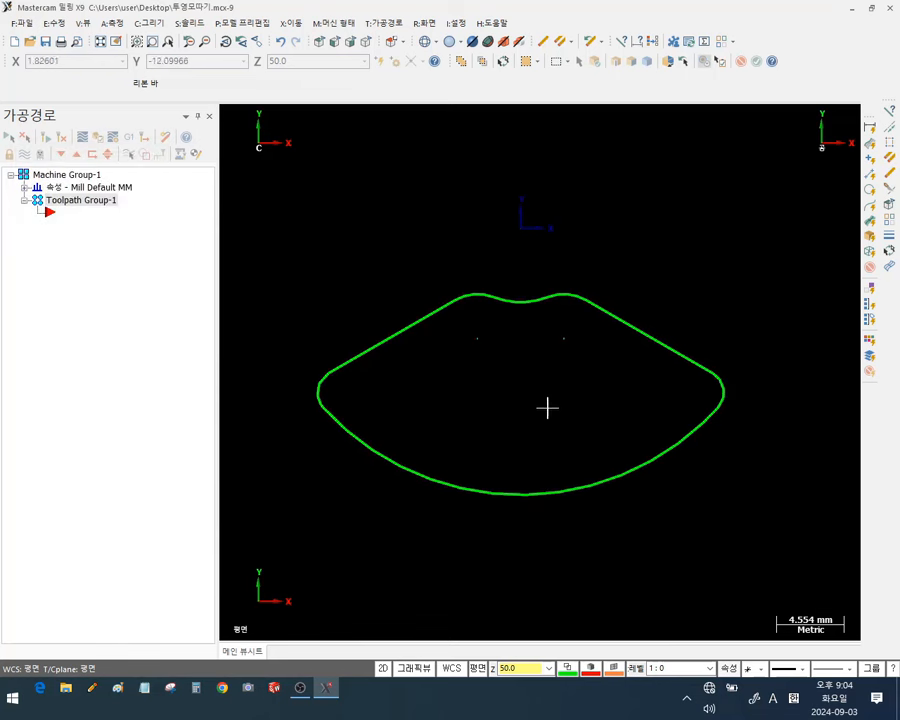
scroll(554, 395, "down", 1)
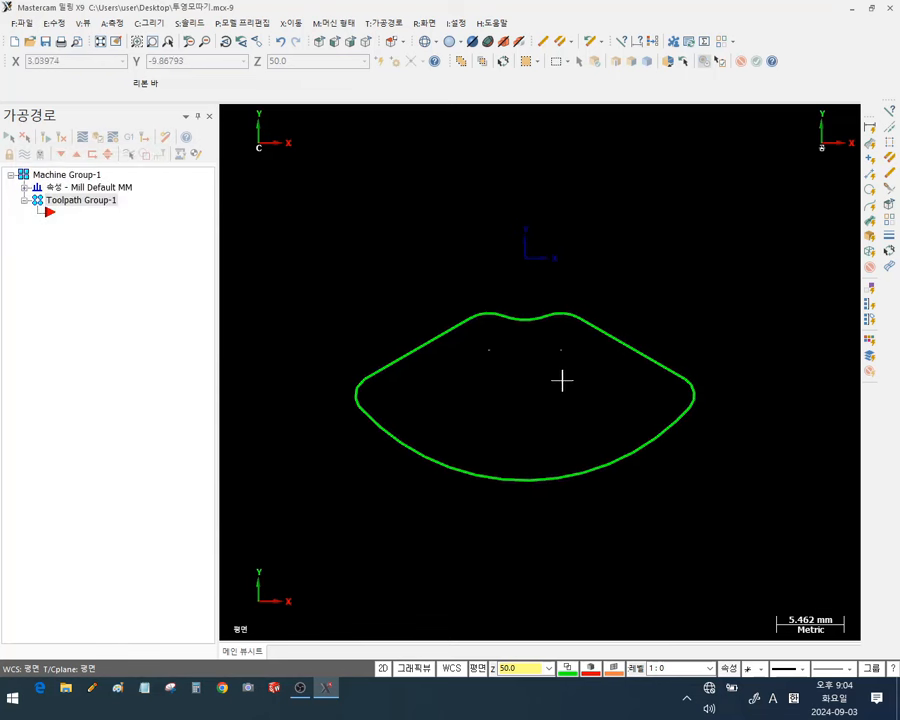
left_click(368, 44)
scroll(435, 390, "up", 1)
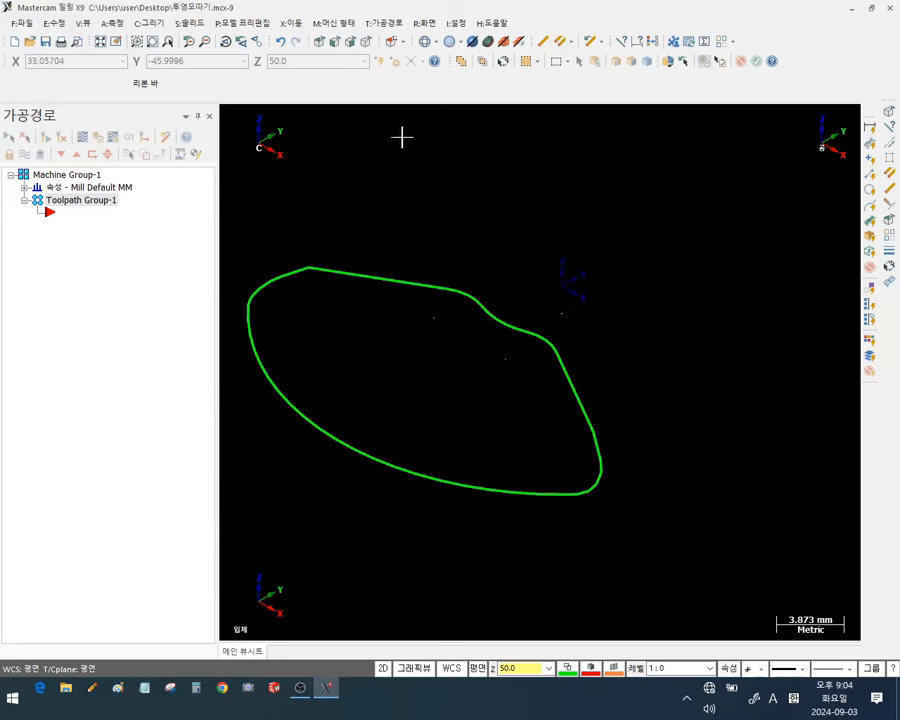
left_click(338, 42)
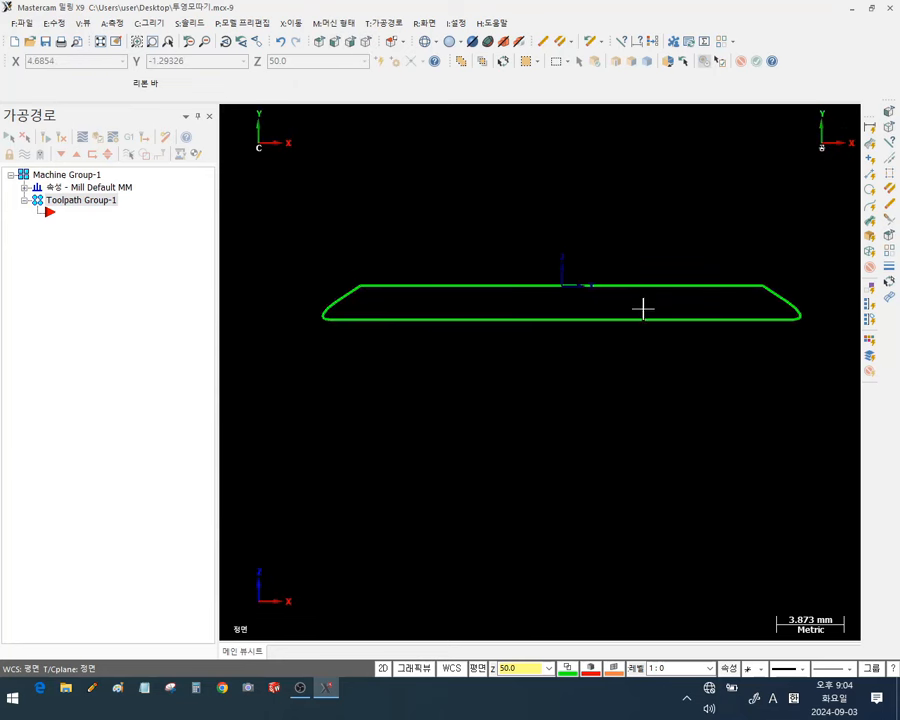
middle_click_drag(643, 330, 499, 355)
scroll(759, 315, "up", 5)
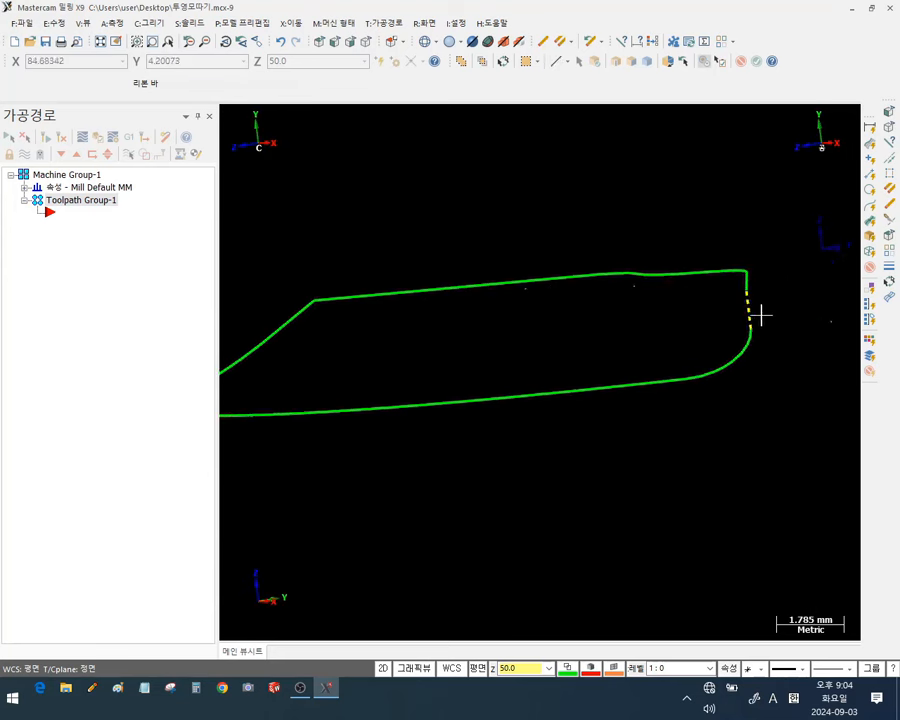
scroll(542, 255, "down", 3)
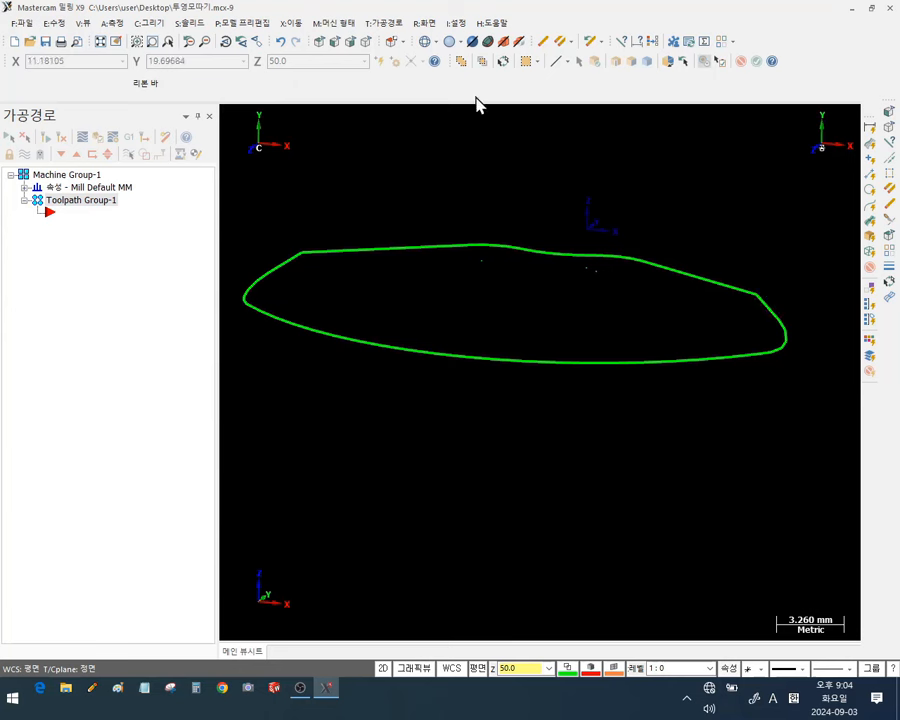
left_click(366, 42)
scroll(608, 330, "down", 2)
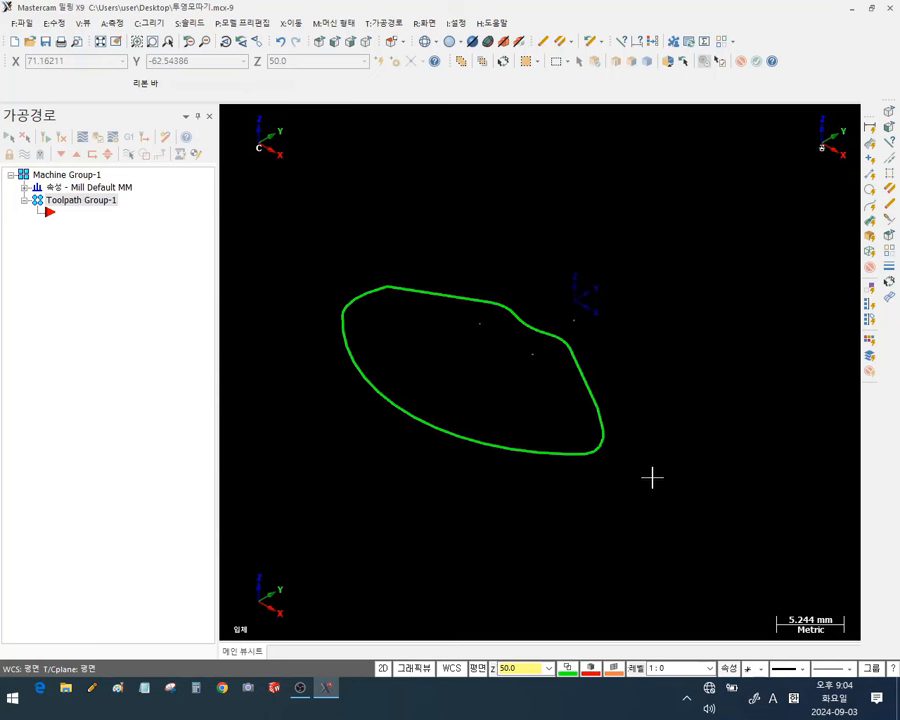
Isolate the pocket outline together with the wheel solid, hiding all other edge curves
left_click_drag(653, 476, 283, 236)
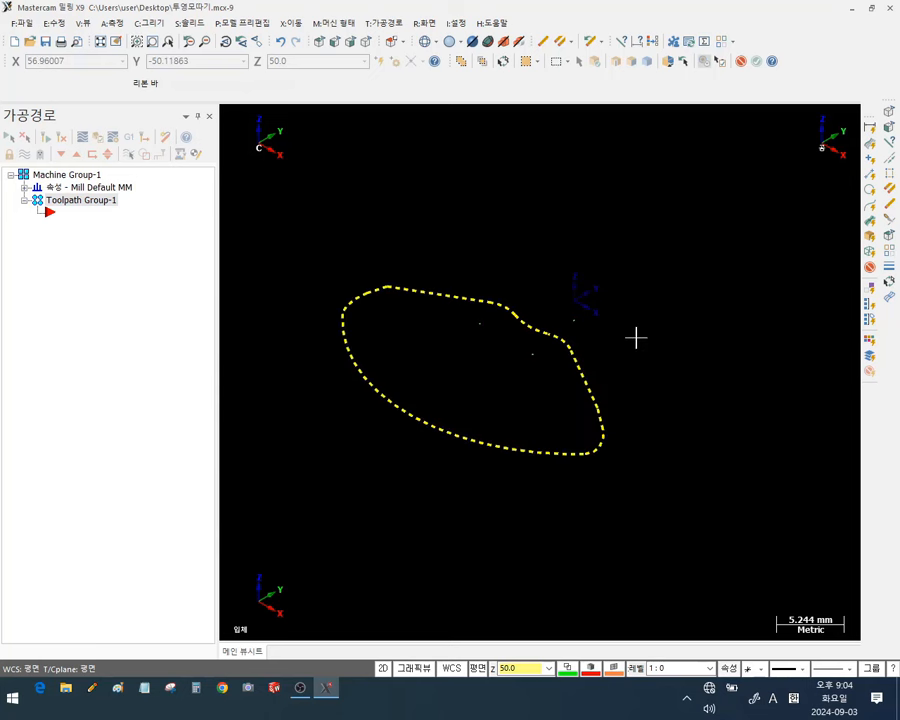
key("alt+e")
left_click(494, 396)
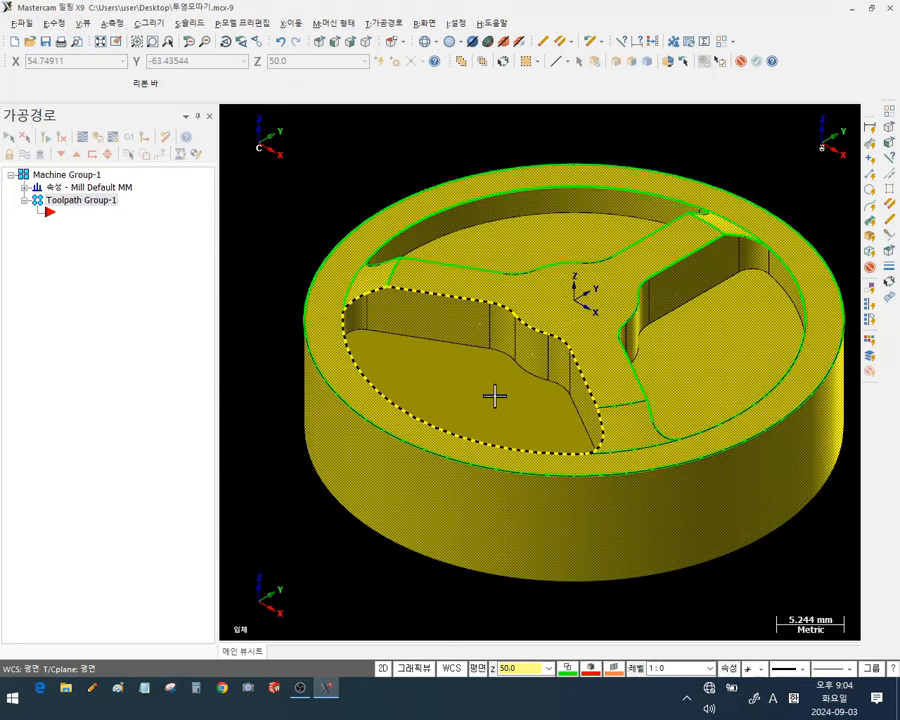
key("alt+e")
scroll(558, 338, "down", 3)
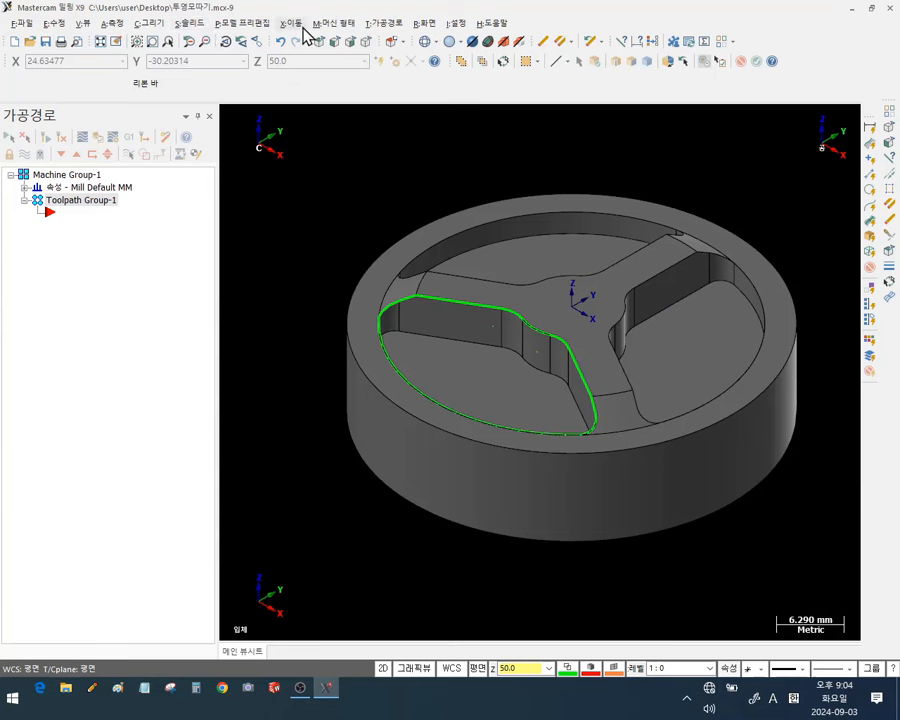
Create a contour toolpath on the 3D chain of the pocket outline, with the chain direction reversed
left_click(385, 23)
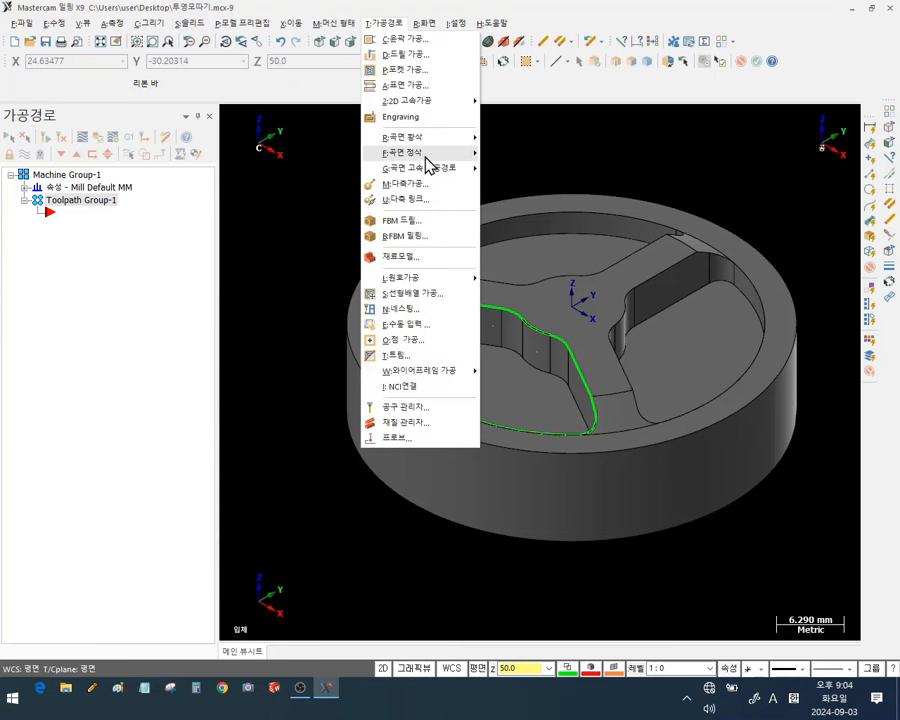
left_click(425, 40)
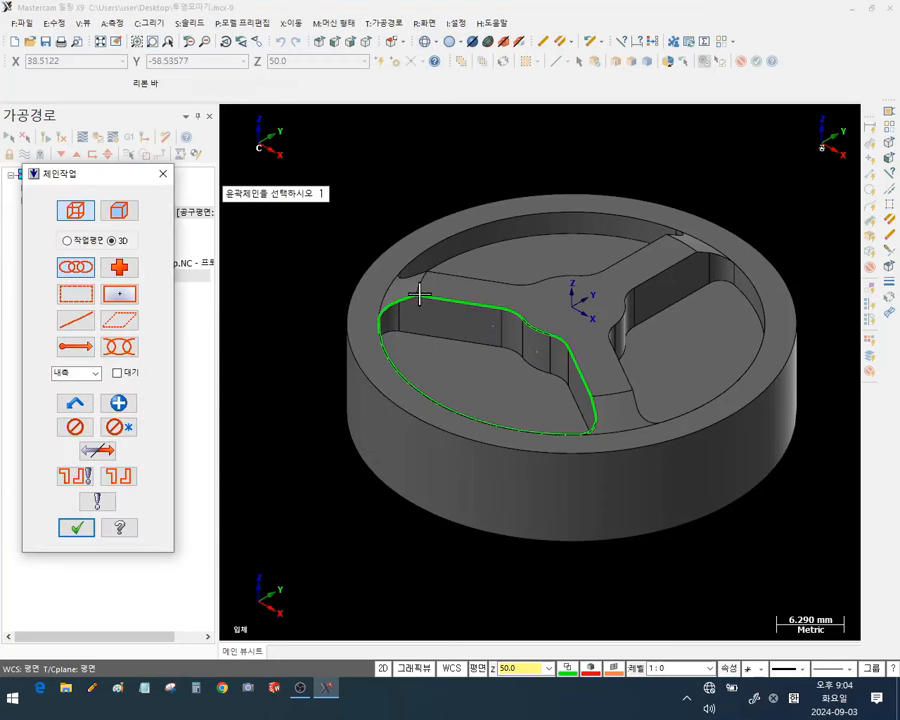
left_click(452, 405)
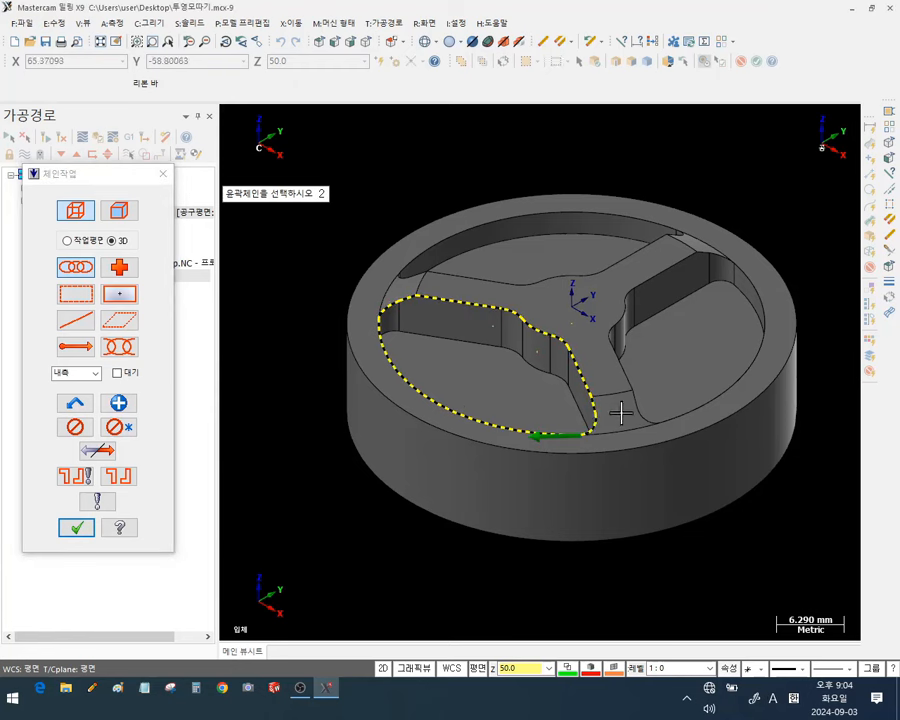
left_click(100, 450)
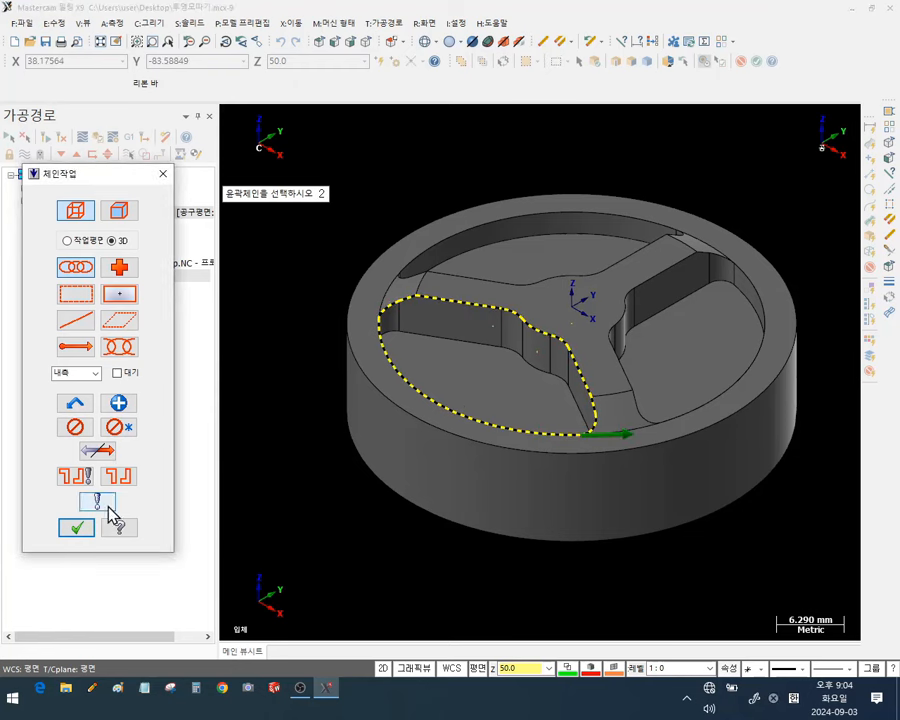
left_click(77, 527)
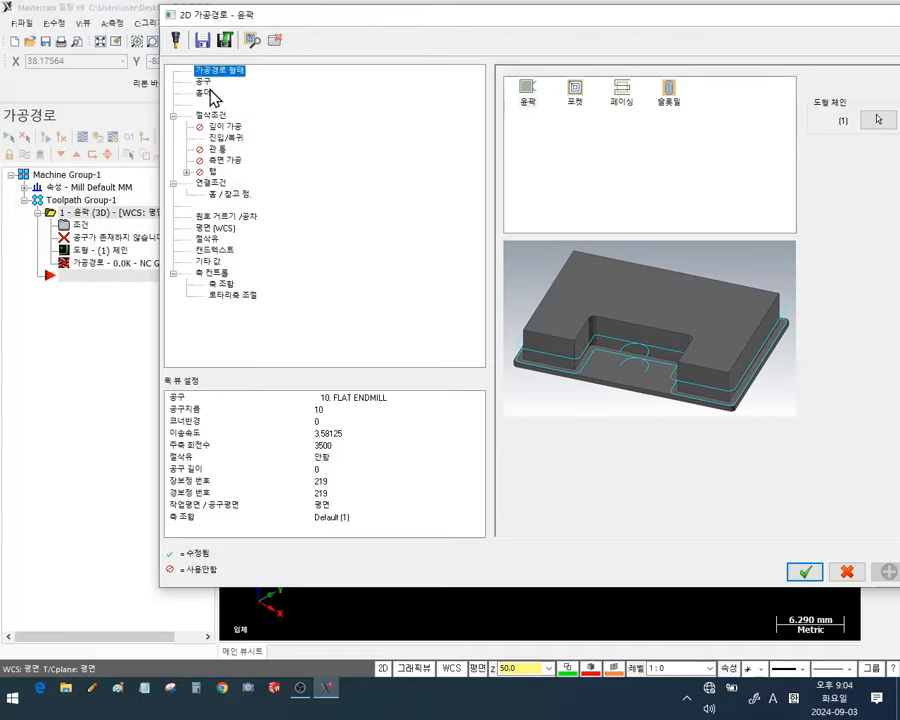
Clear the tool library's type filter and choose the 5 mm spot drill as the contour tool
left_click(203, 81)
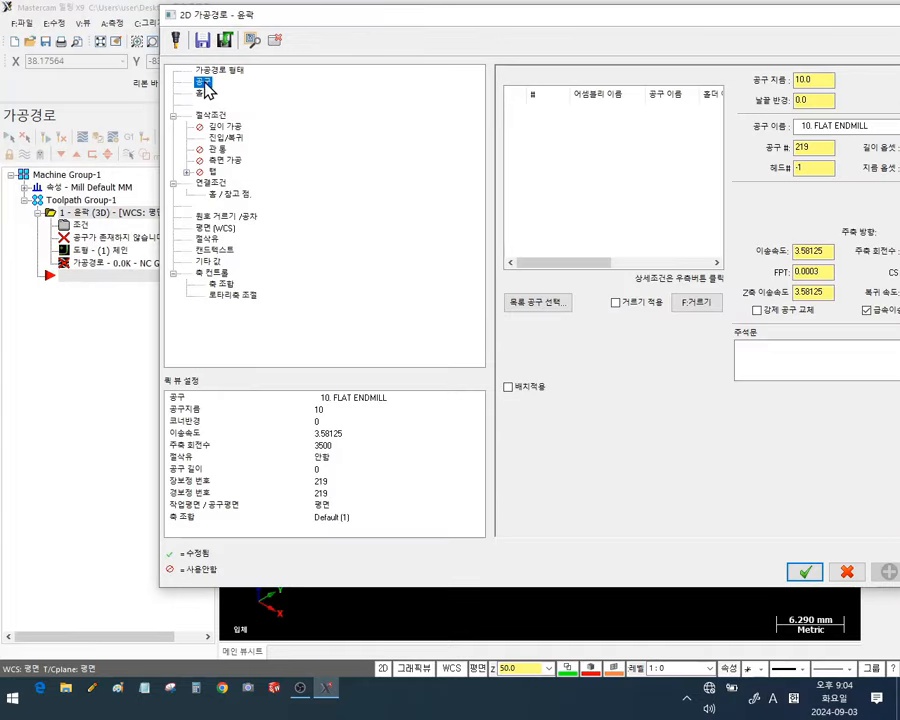
left_click(538, 305)
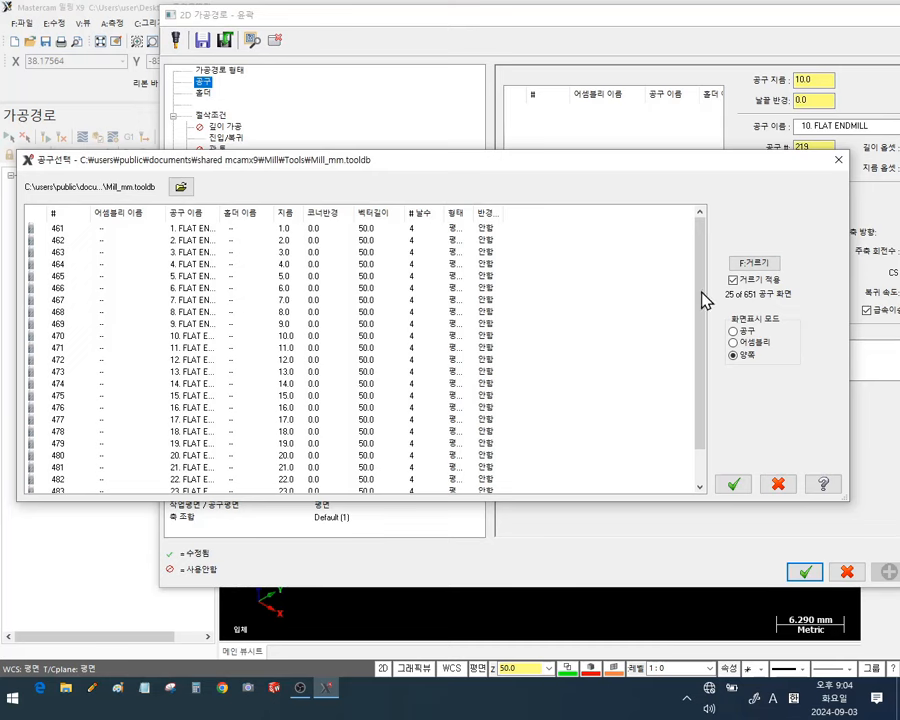
left_click(754, 262)
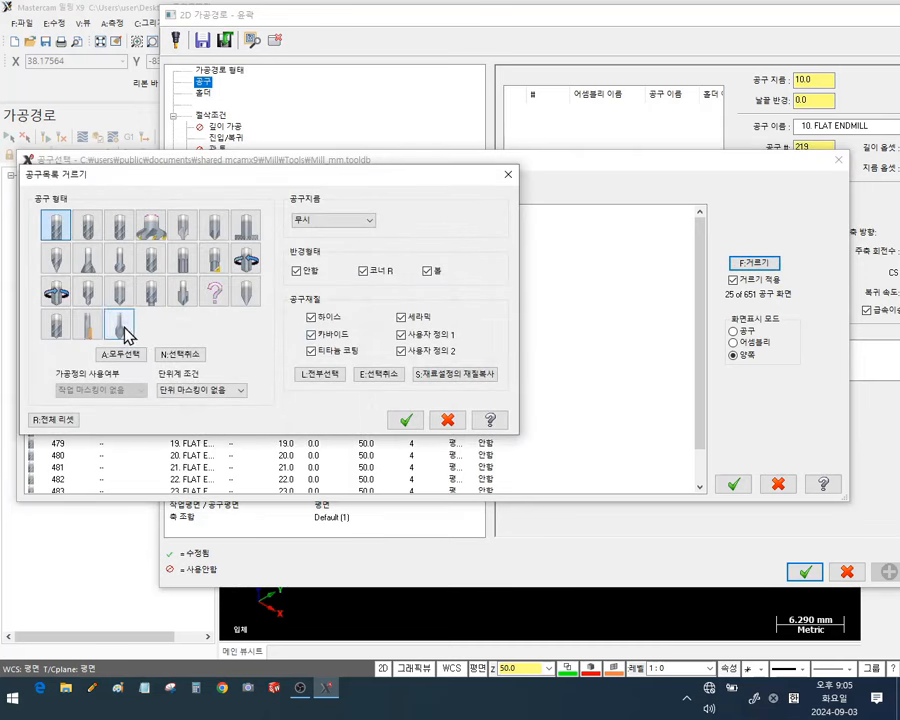
left_click(180, 356)
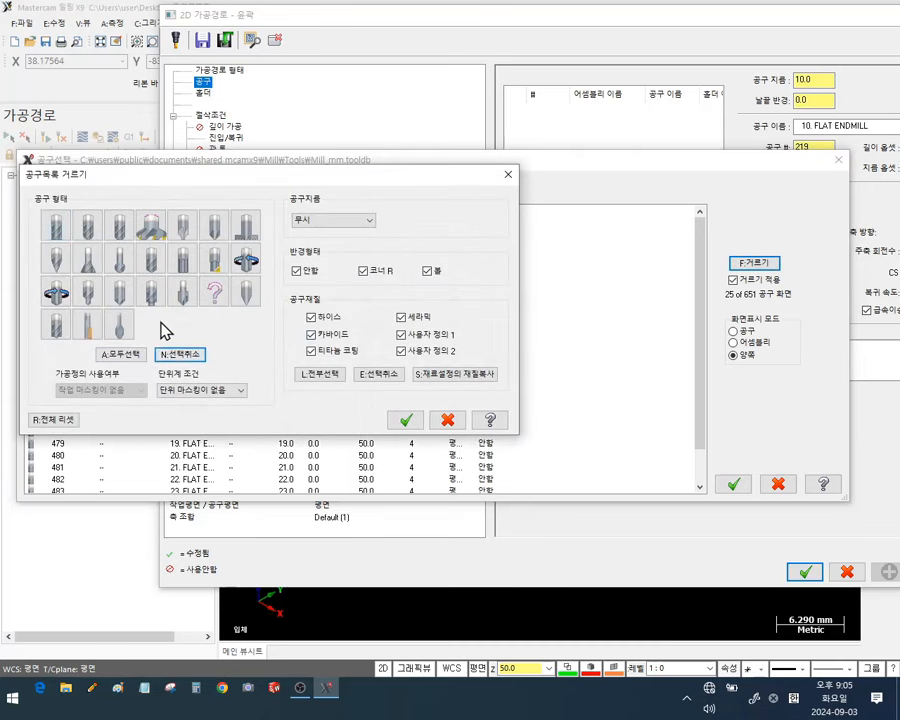
left_click(407, 420)
double_click(197, 229)
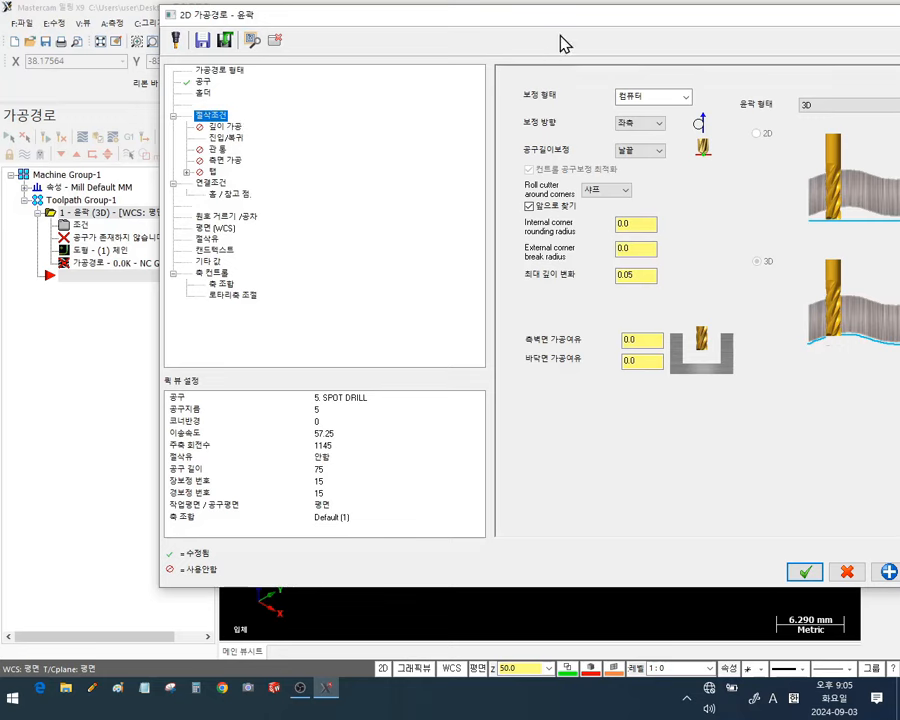
Change the contour type to 3D chamfer with a width of 0.2 and turn off lead in/out
left_click_drag(583, 15, 475, 38)
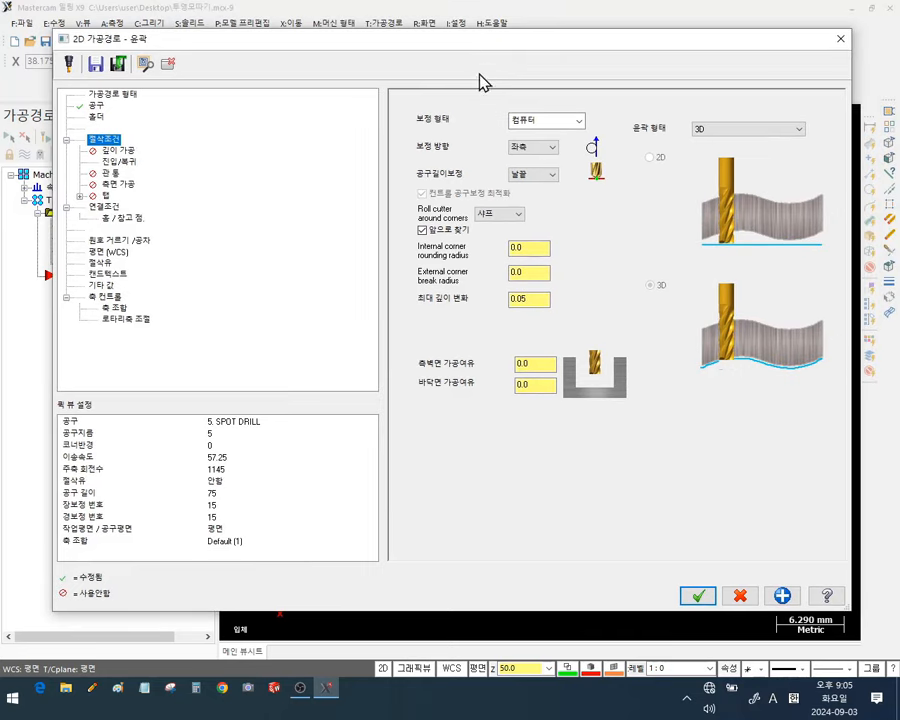
left_click(765, 130)
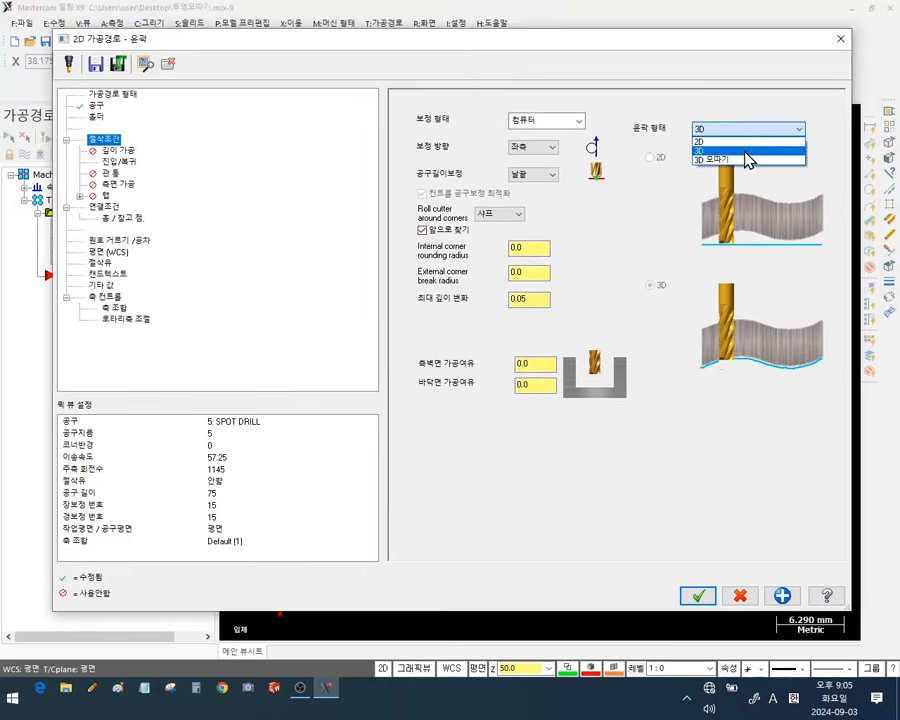
left_click(748, 158)
double_click(782, 186)
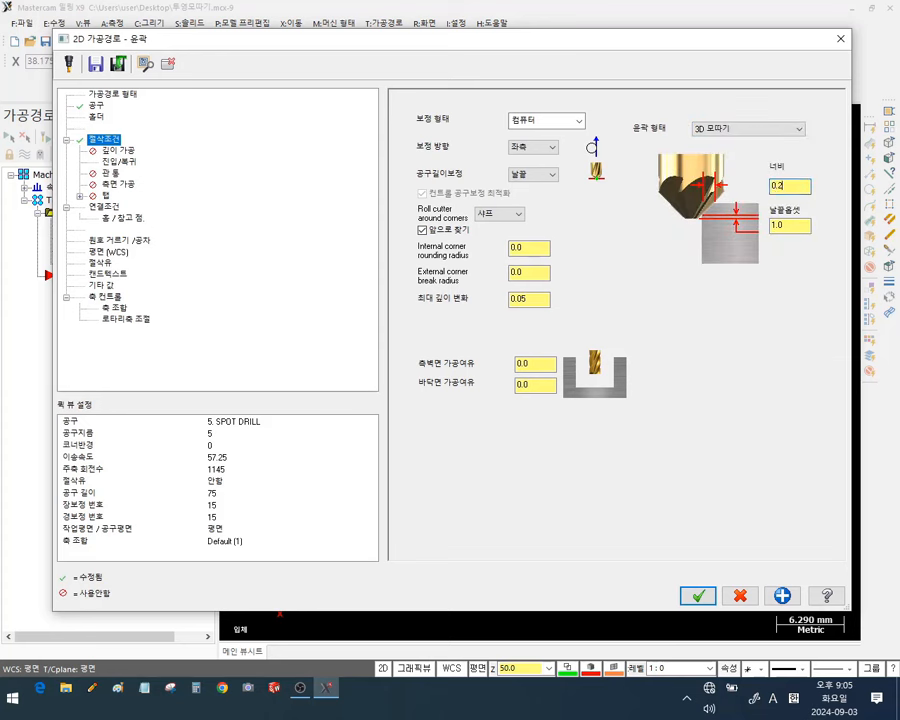
double_click(793, 226)
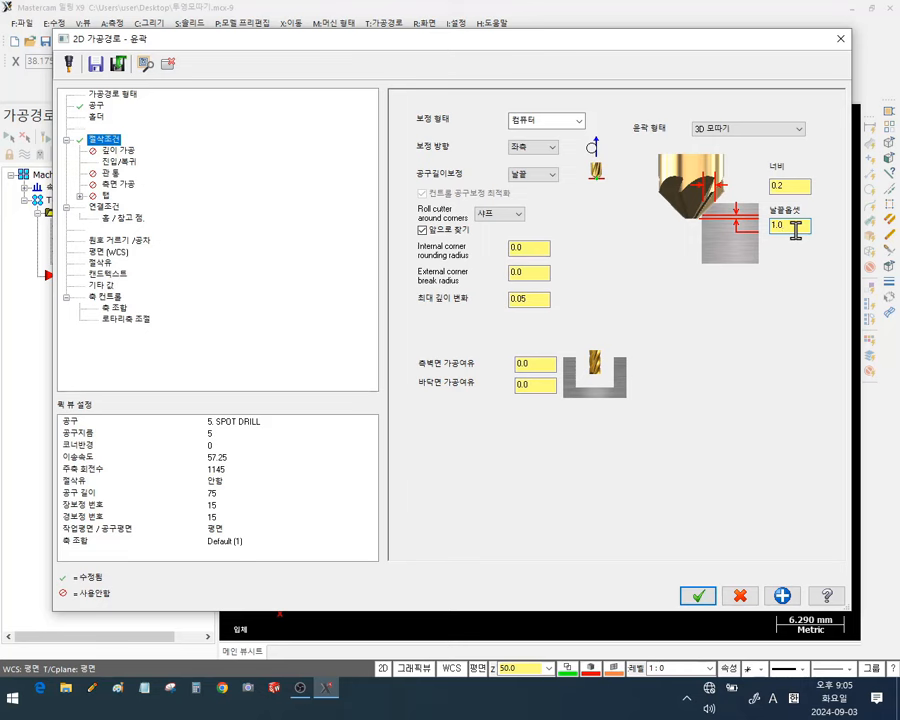
left_click(150, 162)
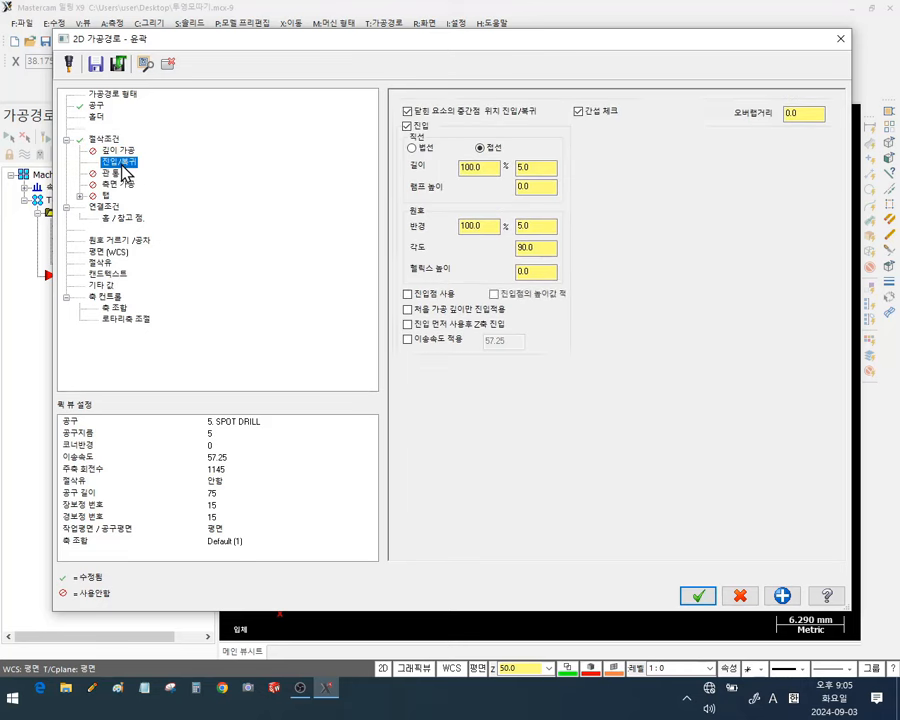
left_click(402, 99)
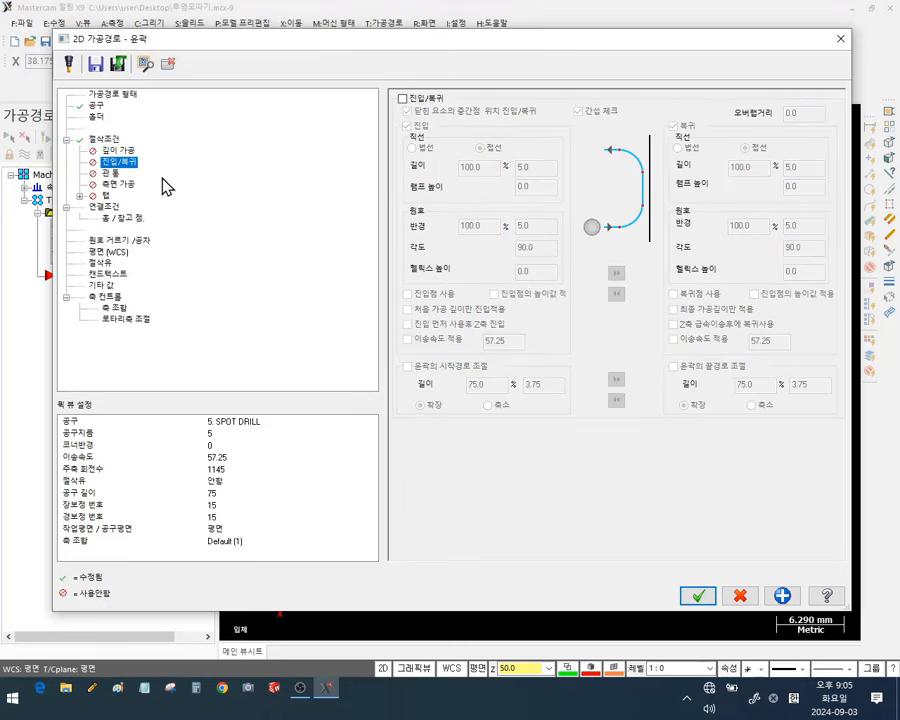
Enable the absolute clearance height of 50.0, make the top of stock incremental at 0.0, and generate the toolpath
left_click(104, 206)
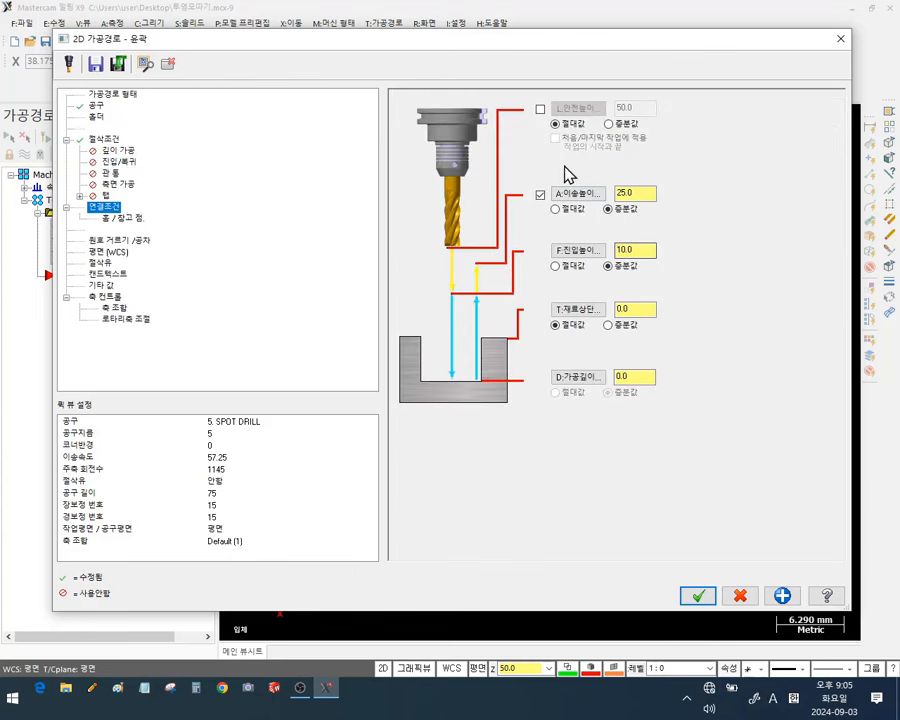
left_click(540, 109)
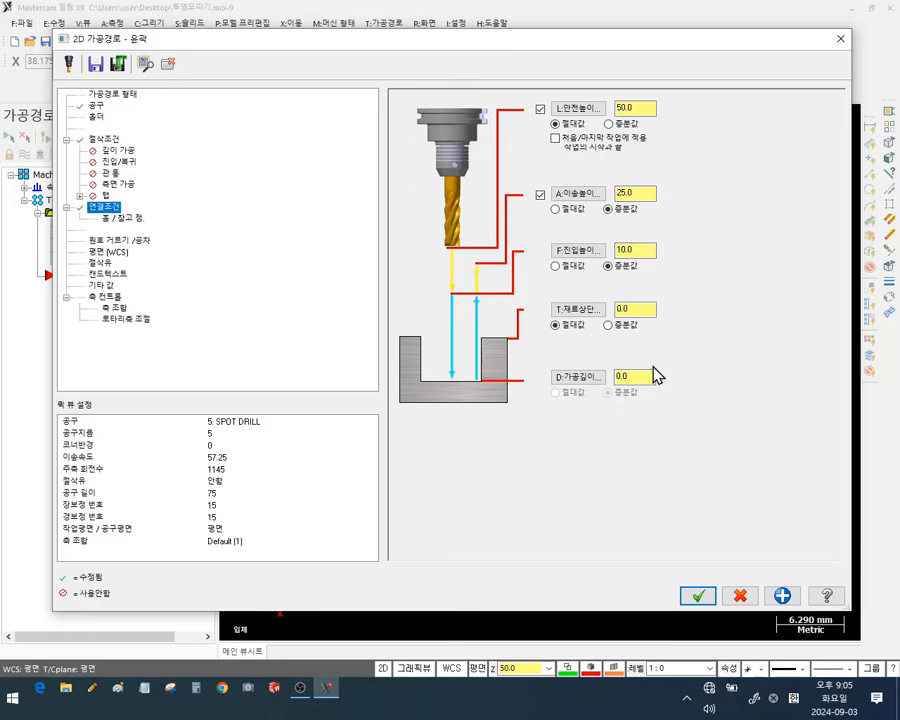
left_click(609, 325)
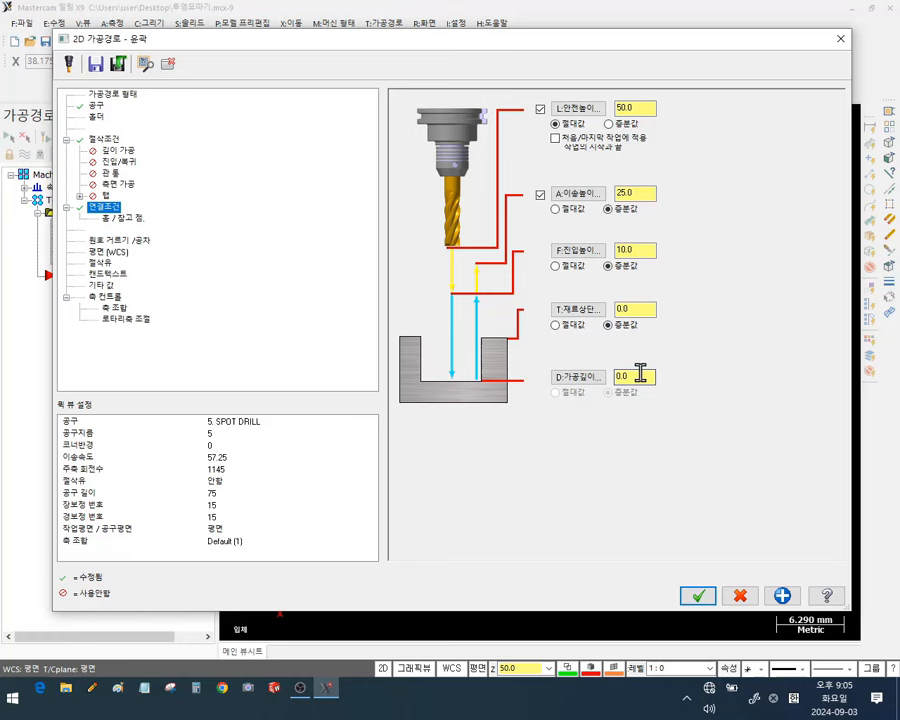
left_click(700, 595)
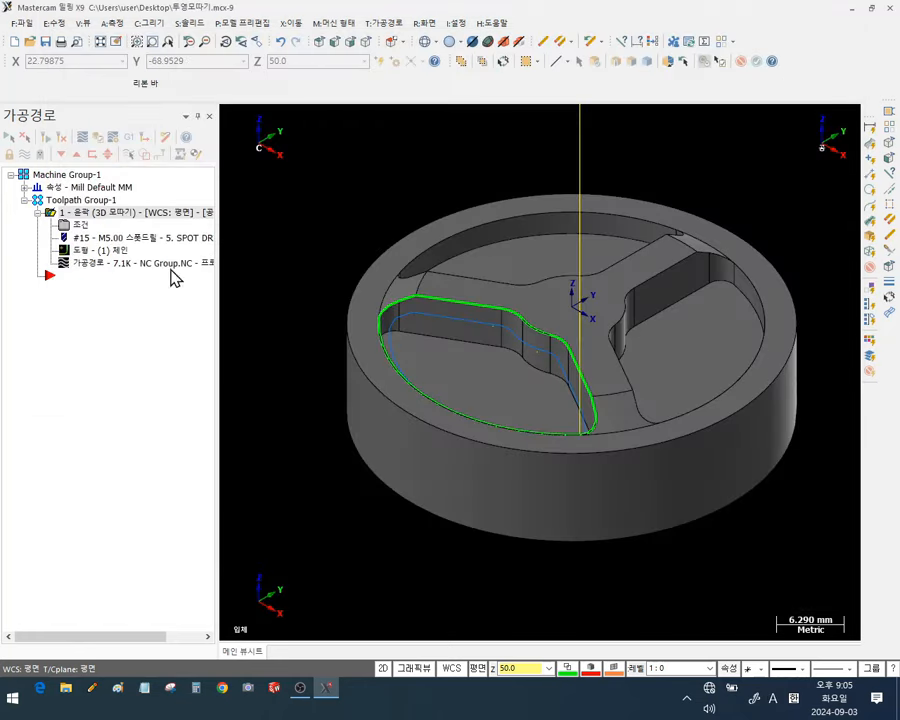
Enable lead in/out at the closed contour's midpoint with both the entry and exit moves off, and regenerate the toolpath
left_click(81, 225)
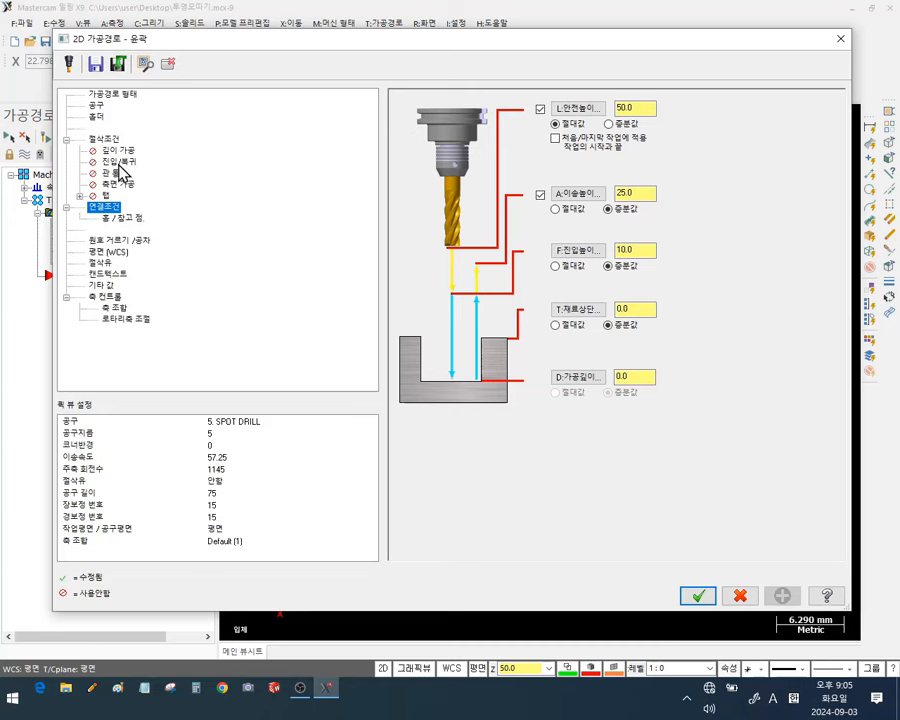
left_click(120, 162)
left_click(403, 99)
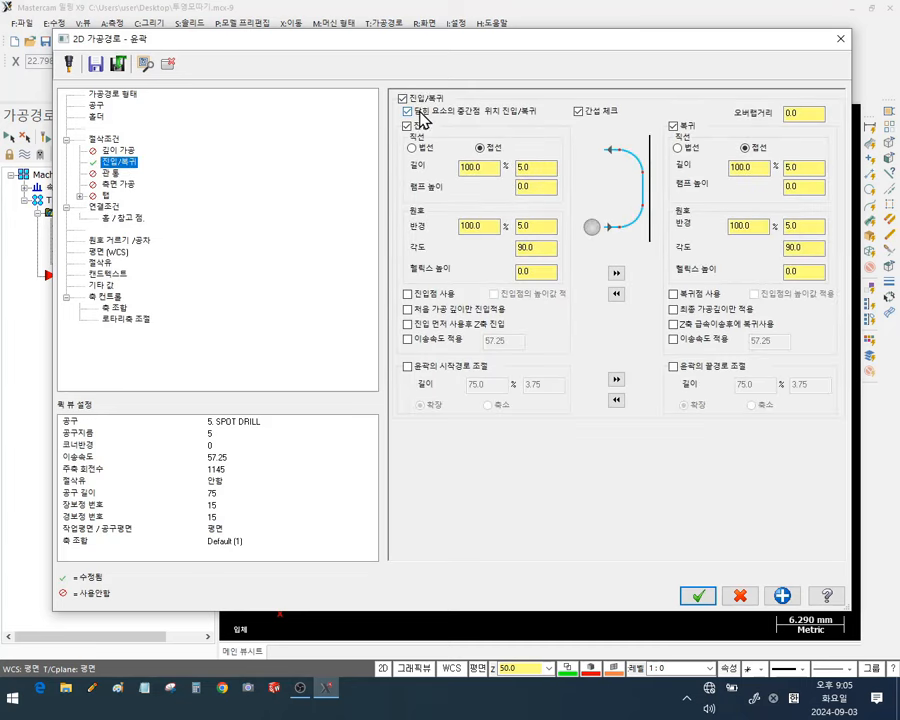
left_click(407, 127)
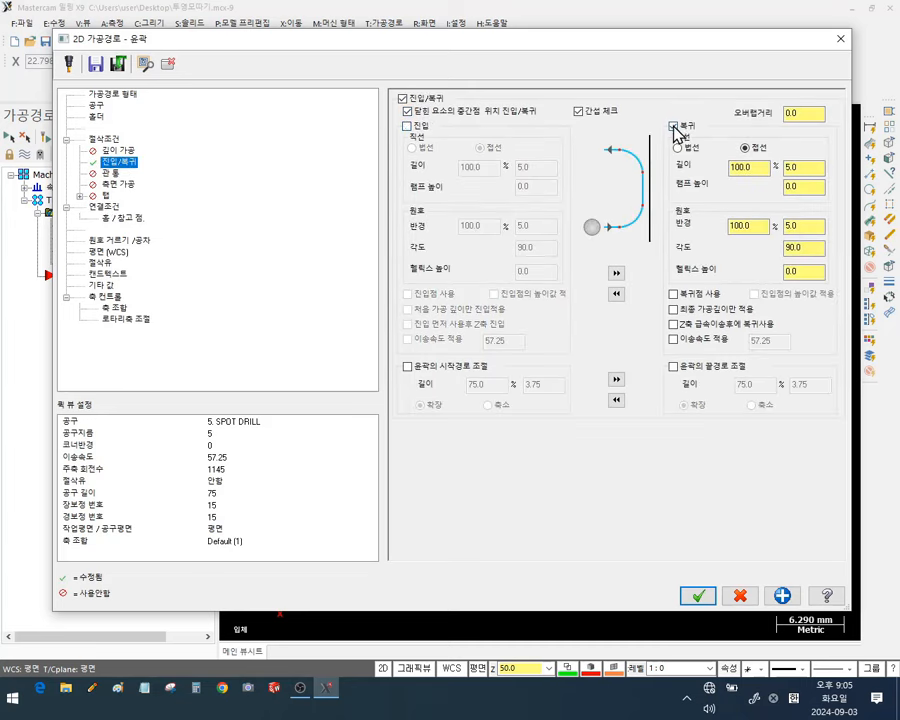
left_click(673, 126)
left_click(698, 595)
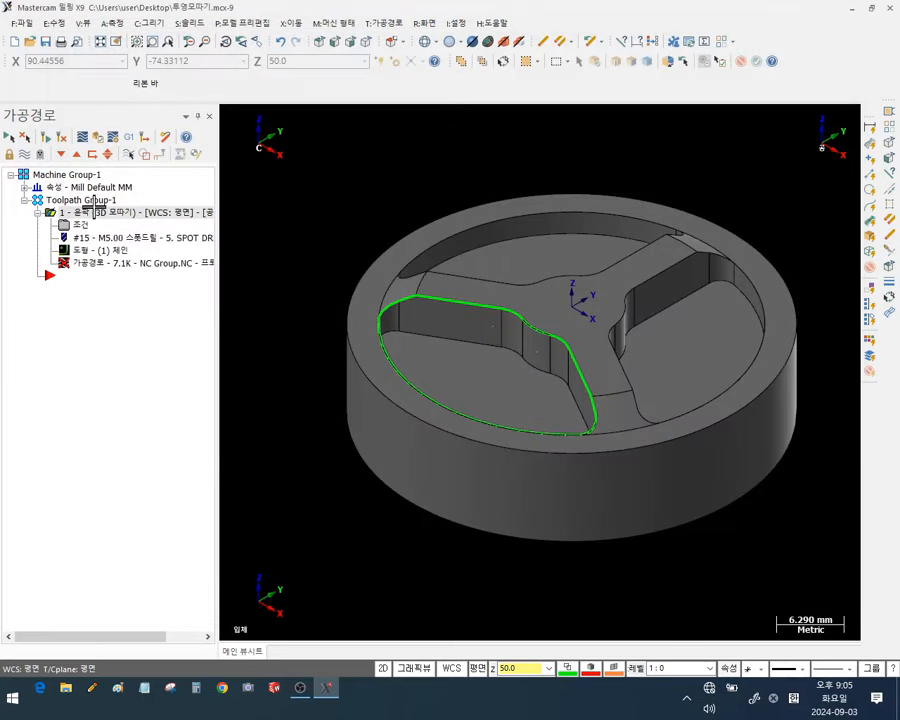
left_click(47, 139)
Backplot the chamfer toolpath and inspect the spot drill's position against the pocket edge near the corner arc
left_click(320, 41)
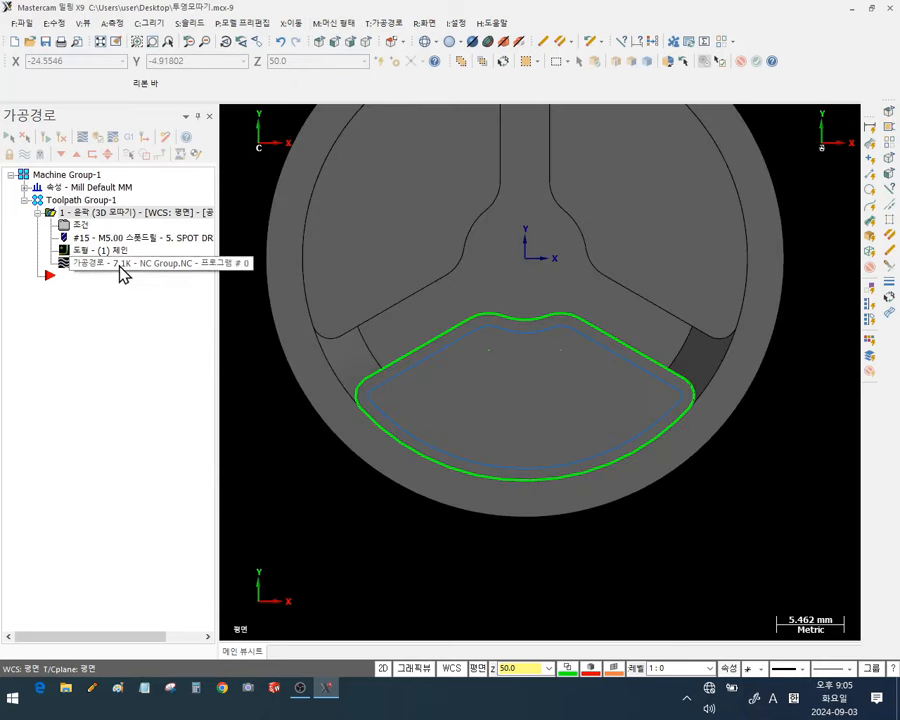
left_click(119, 264)
scroll(590, 380, "up", 1)
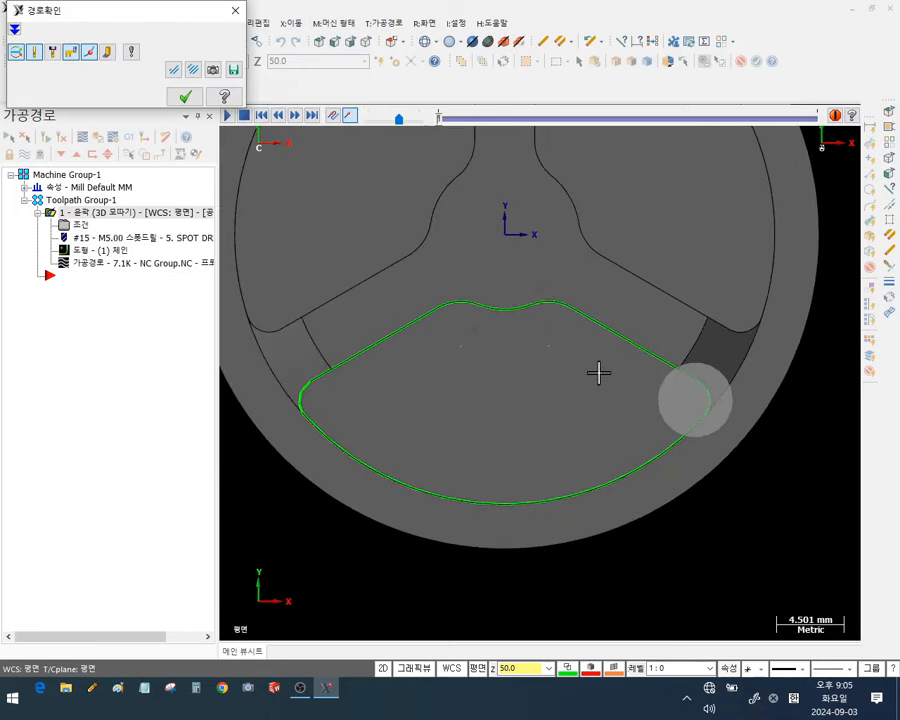
left_click(440, 122)
left_click_drag(441, 120, 422, 103)
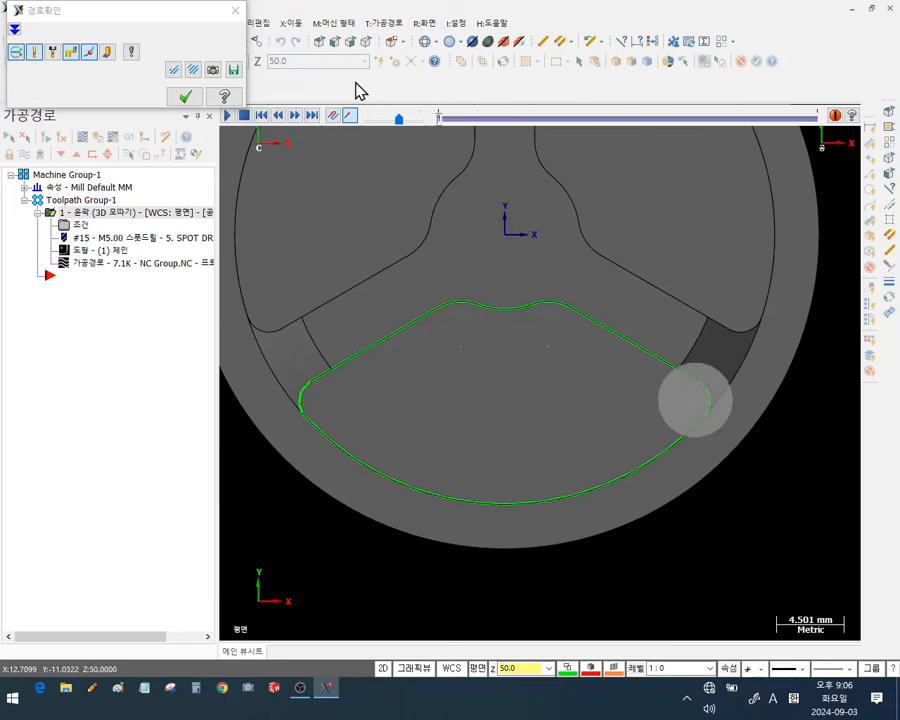
mouse_move(182, 55)
left_mouse_down()
mouse_move(534, 63)
mouse_move(793, 116)
left_mouse_up()
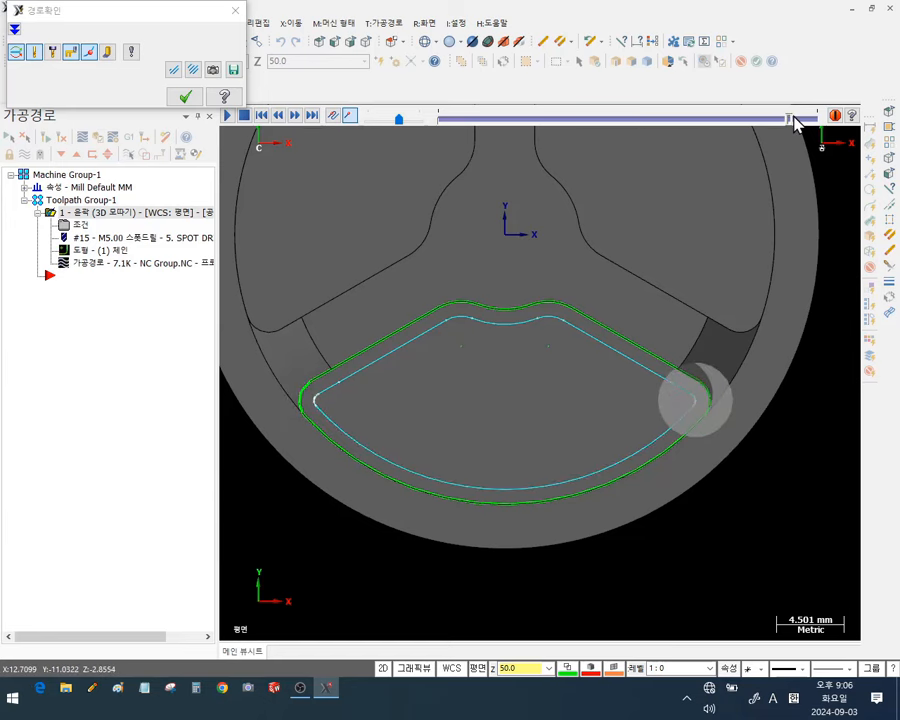
scroll(701, 340, "up", 3)
middle_click_drag(717, 420, 779, 340)
scroll(769, 424, "up", 1)
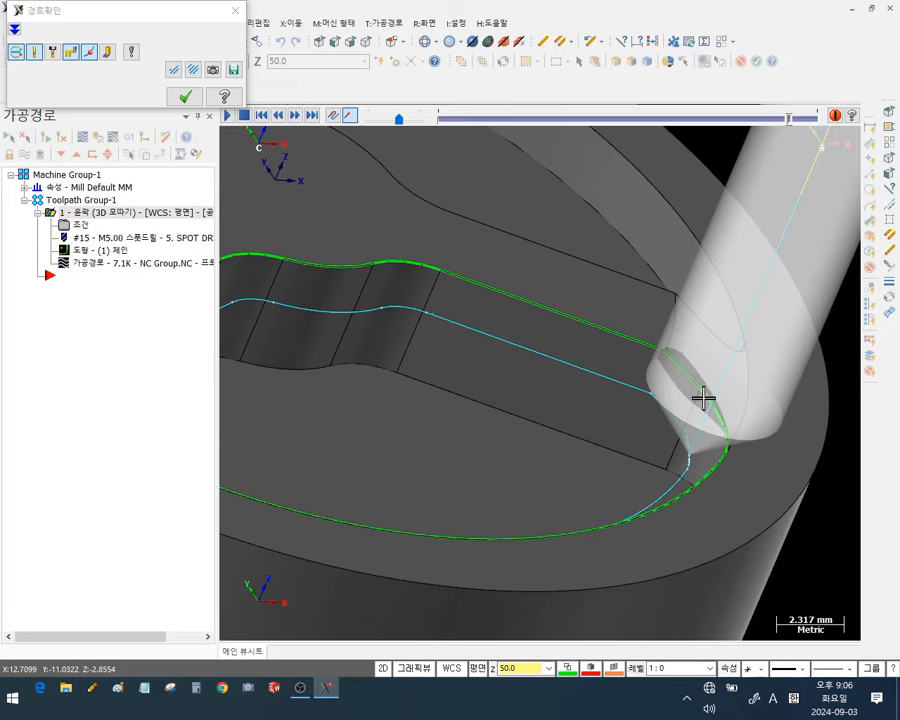
left_click(185, 97)
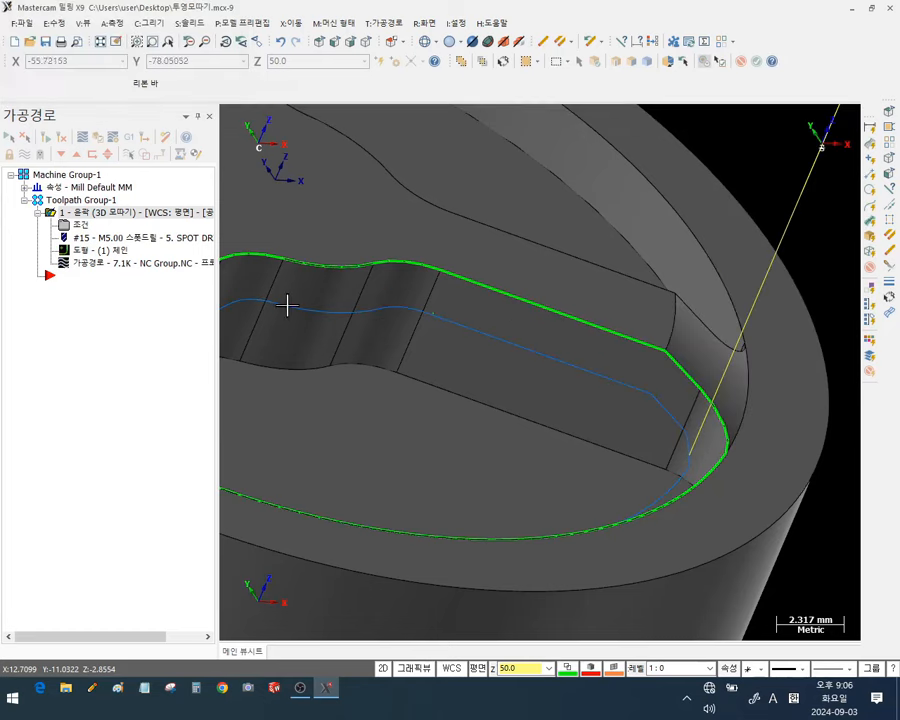
Set the chamfer tip offset to 0.3 and regenerate the contour toolpath
left_click(82, 243)
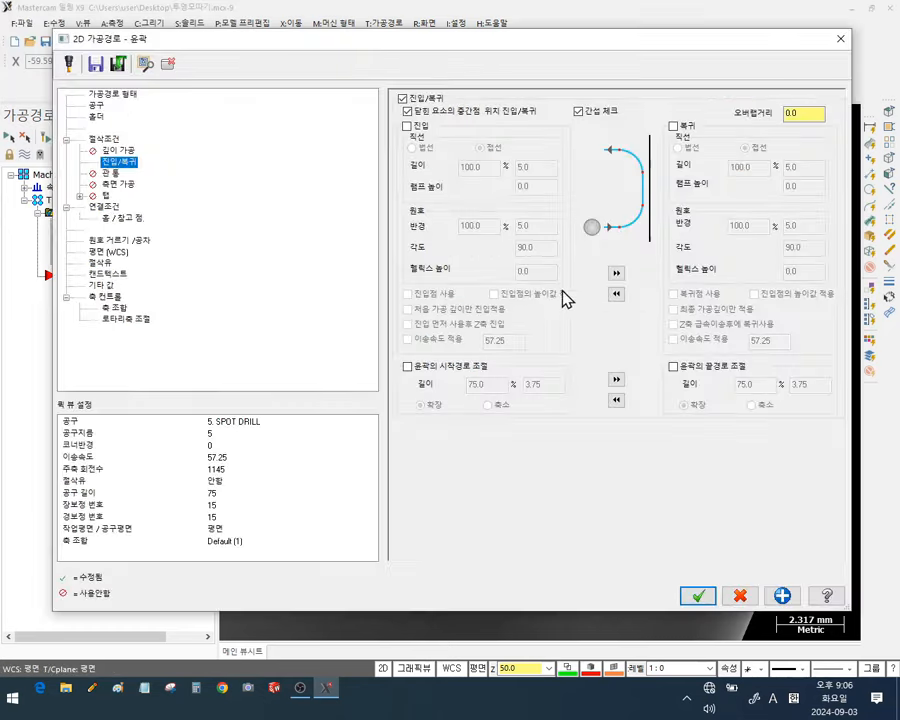
left_click(104, 138)
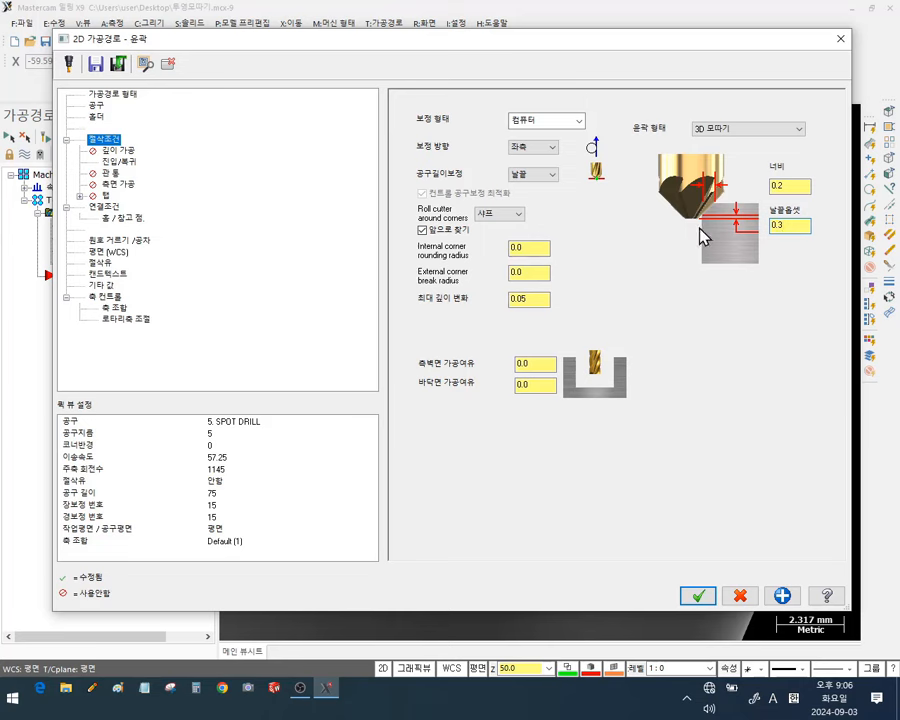
left_click(697, 597)
left_click(43, 139)
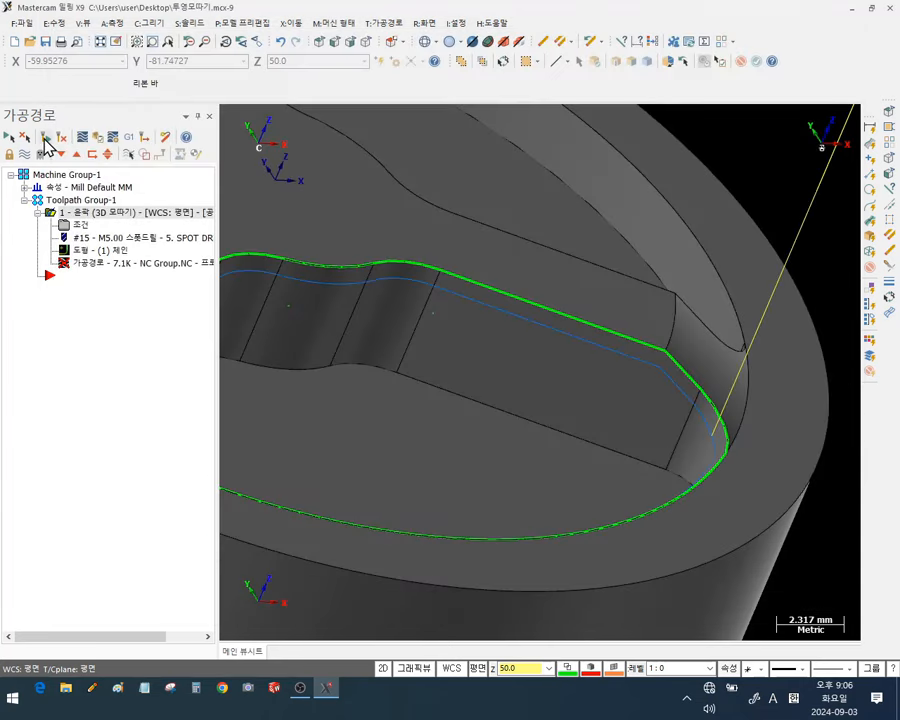
Backplot the regenerated chamfer toolpath to its end and inspect how closely it follows the pocket edge
left_click(83, 266)
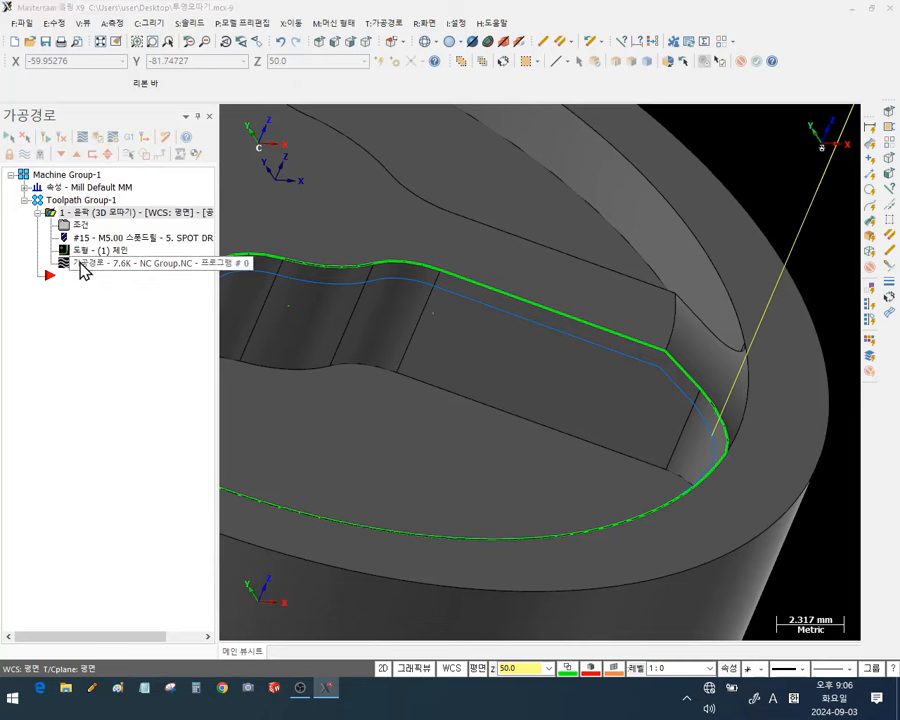
mouse_move(440, 125)
left_mouse_down()
mouse_move(562, 137)
mouse_move(450, 137)
mouse_move(818, 155)
left_mouse_up()
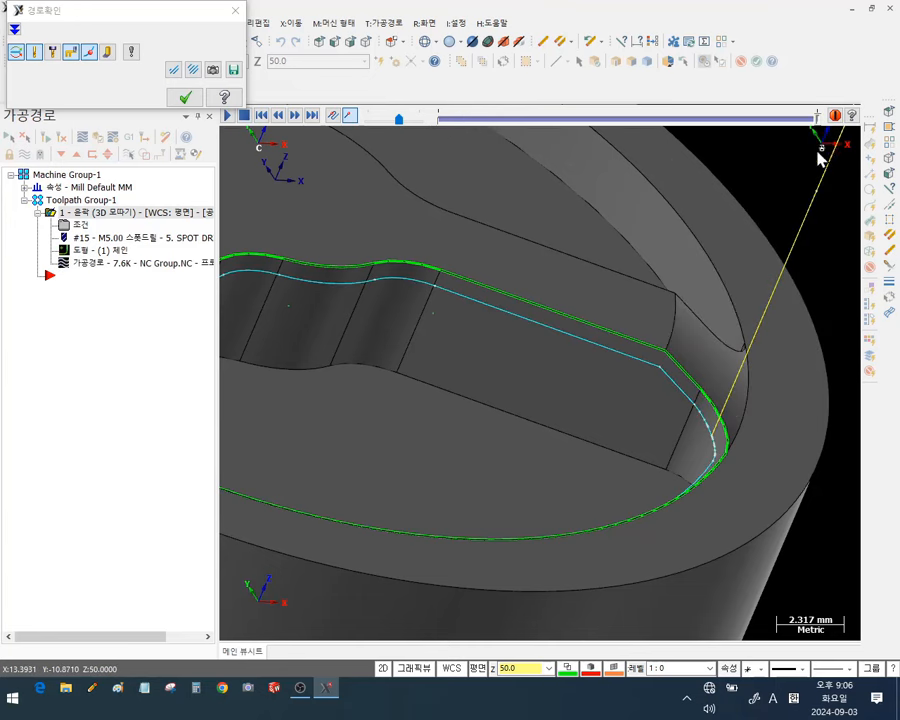
scroll(769, 327, "down", 3)
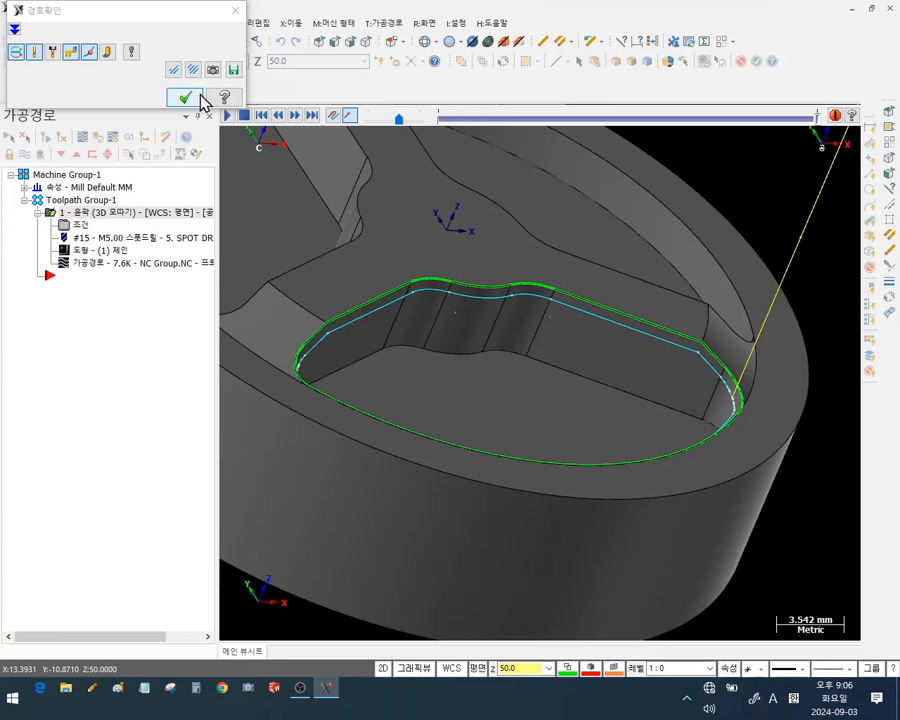
scroll(767, 343, "up", 3)
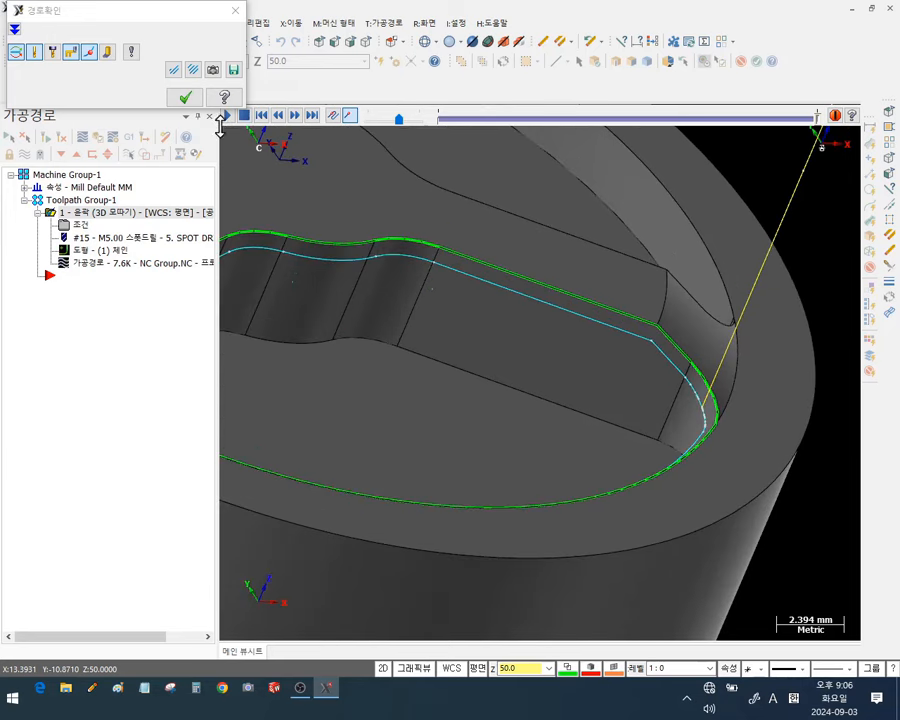
left_click(190, 100)
scroll(704, 352, "down", 3)
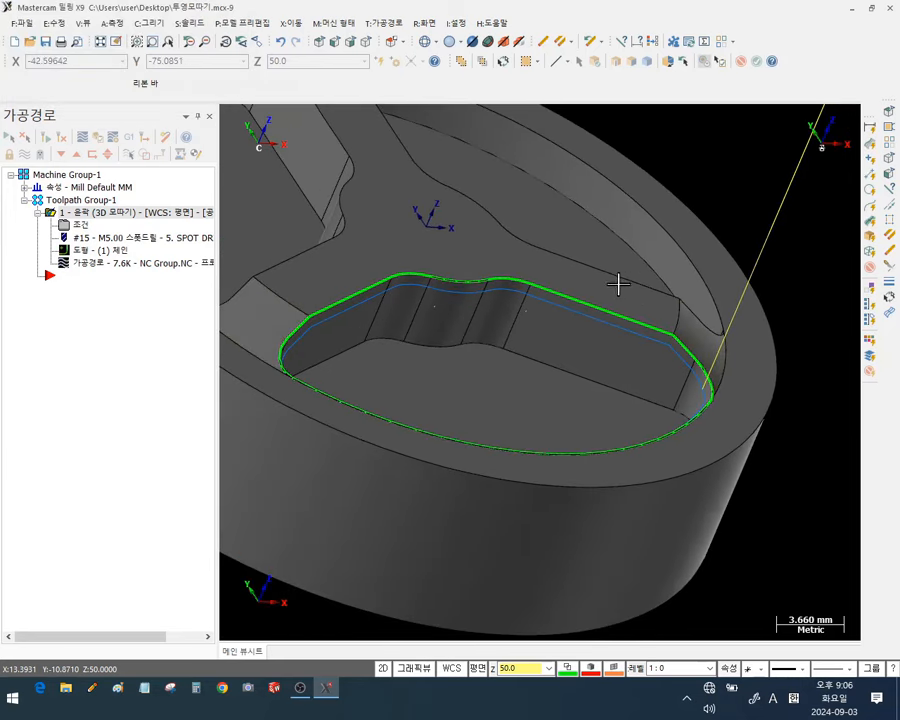
scroll(618, 284, "down", 3)
In isometric view, set the wheel solid as the verification stock and open the toolpath in the simulator's Verify mode
left_click(597, 227)
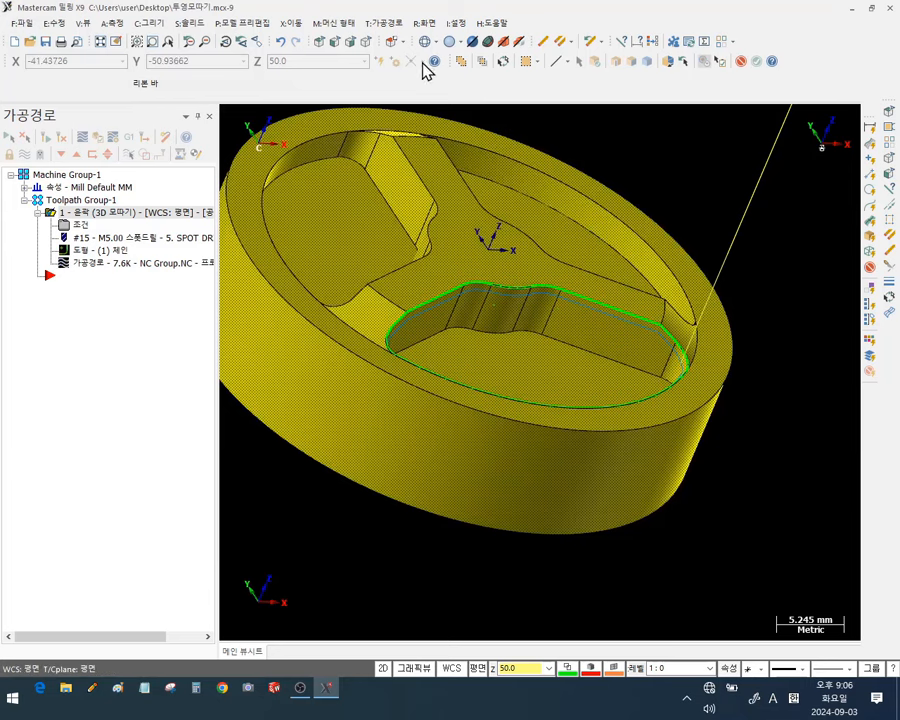
left_click(370, 43)
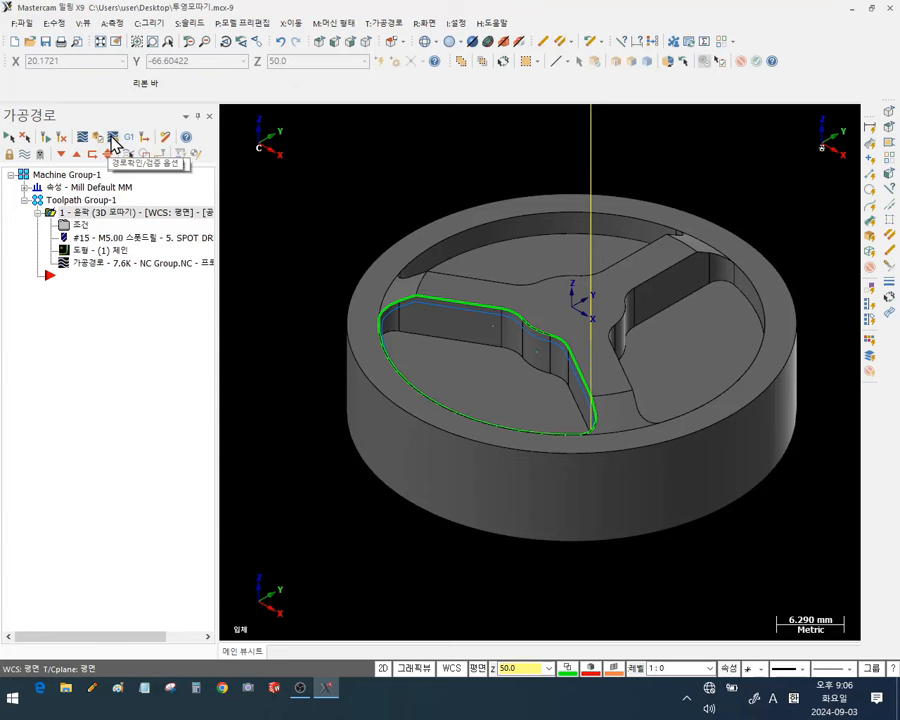
left_click(113, 142)
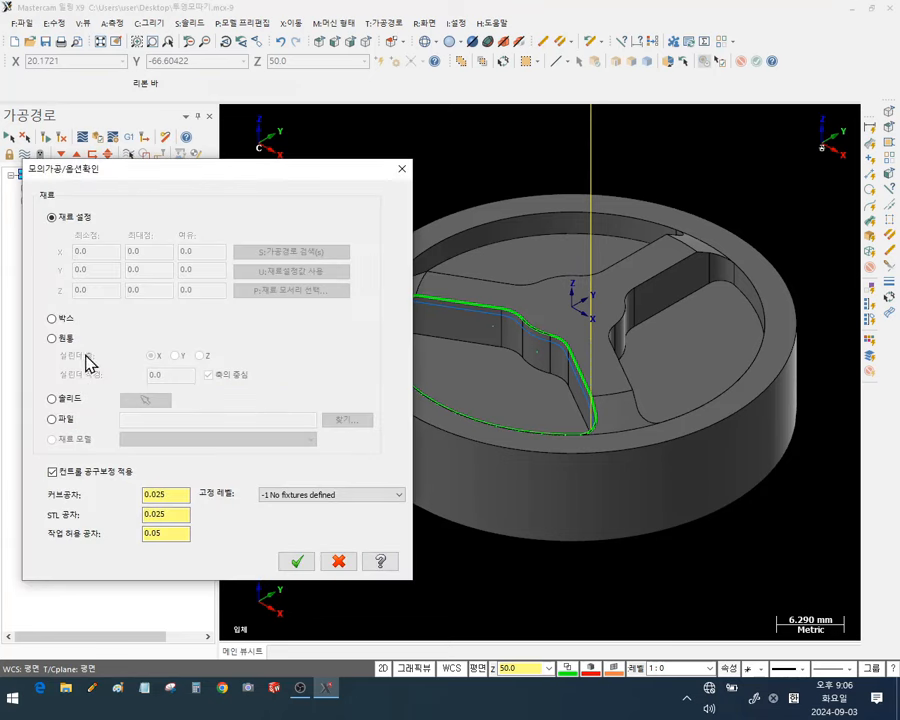
left_click(52, 399)
left_click(136, 400)
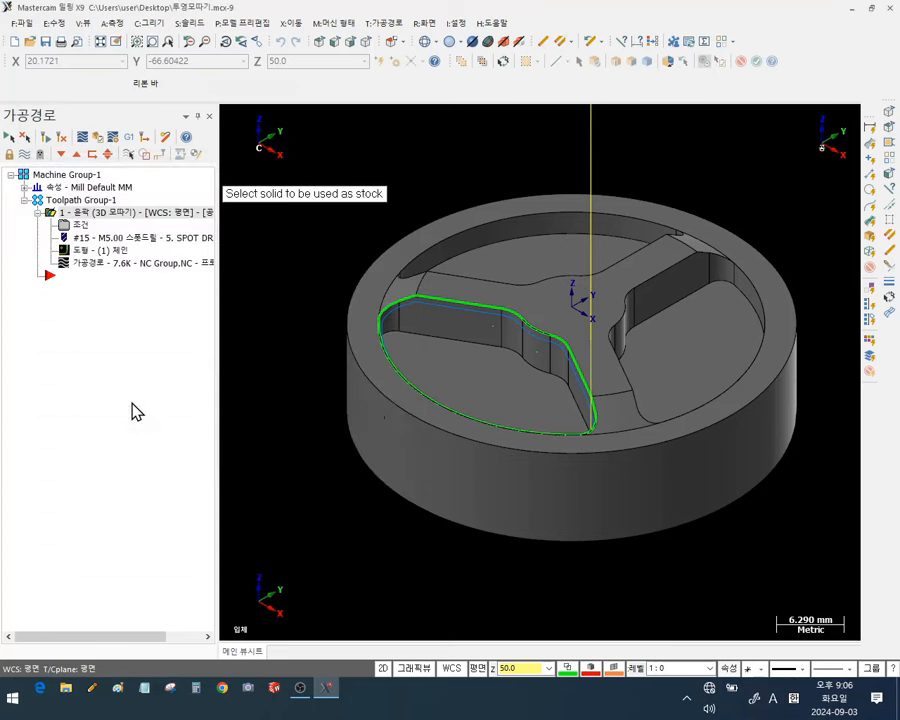
left_click(421, 433)
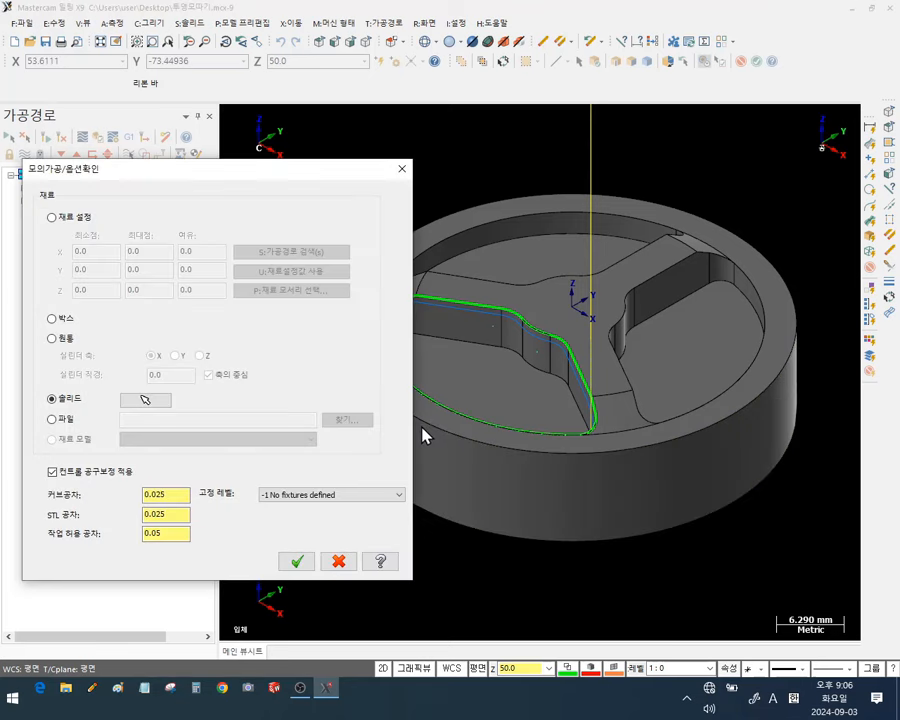
left_click(303, 563)
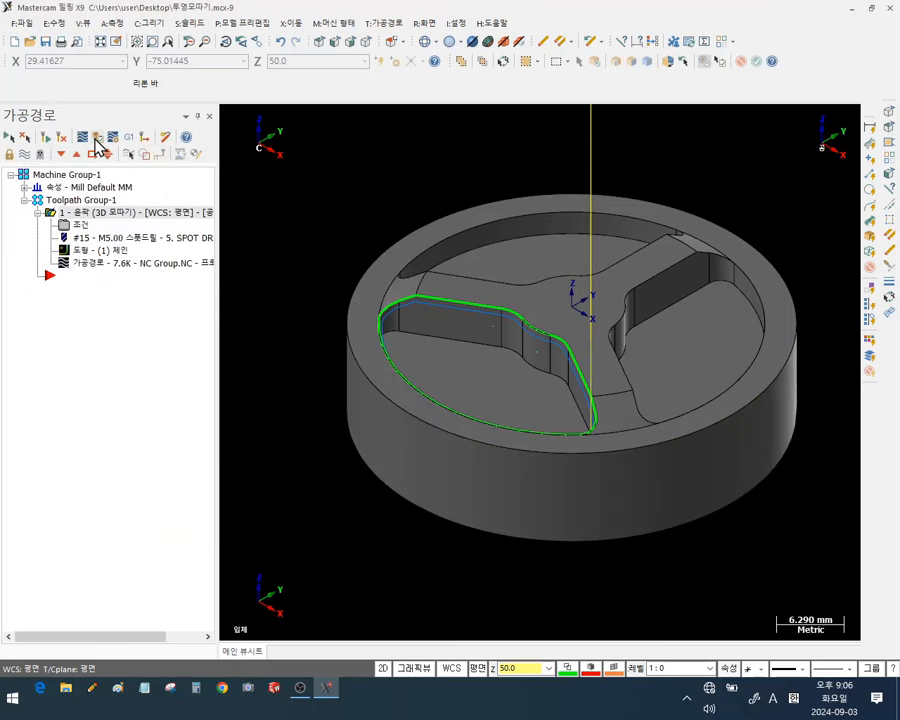
left_click(97, 140)
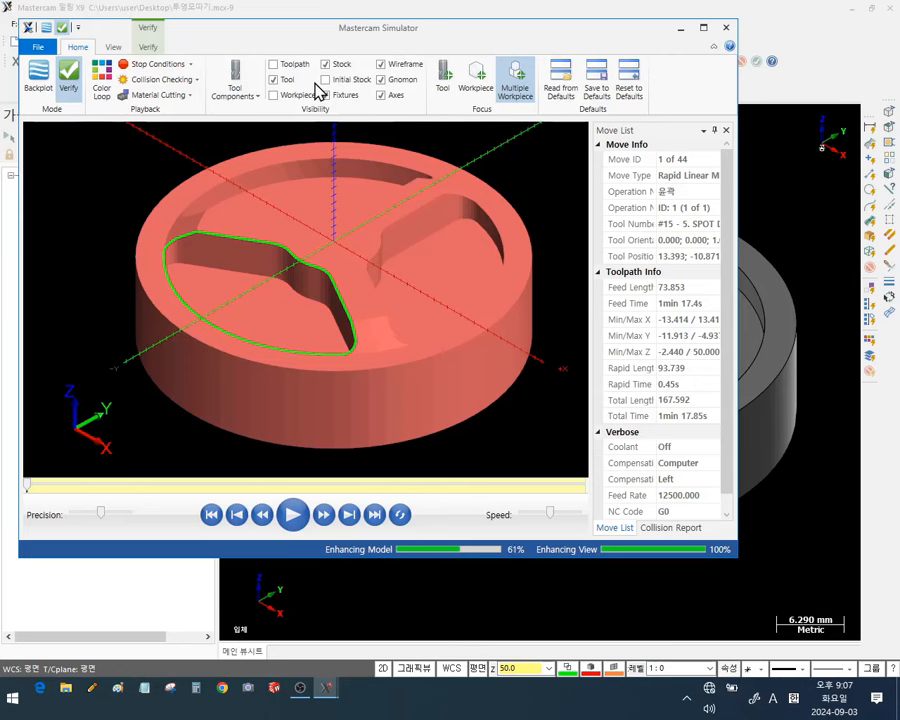
Run the material-removal verification to its end and inspect the chamfer cut at the pocket's +X corner
scroll(208, 310, "up", 2)
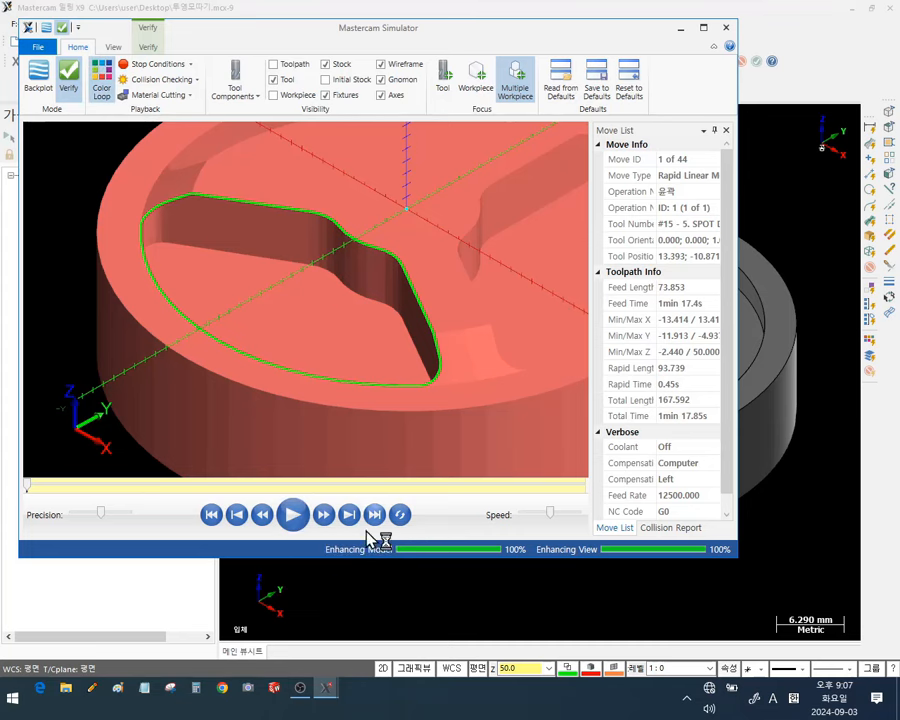
left_click(296, 518)
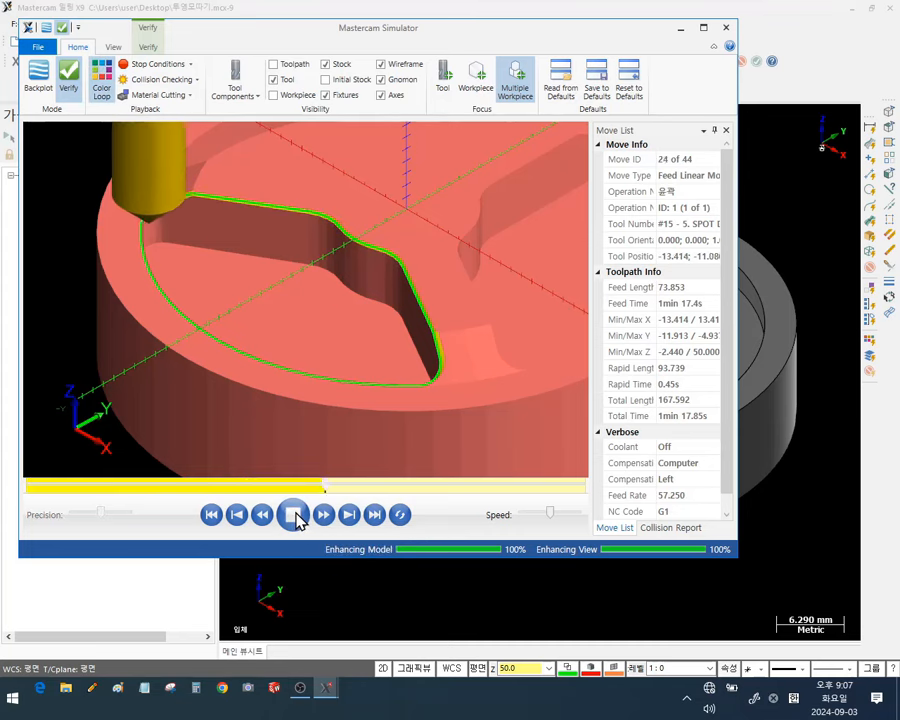
scroll(430, 380, "up", 5)
middle_click_drag(430, 372, 420, 315)
scroll(424, 276, "down", 1)
scroll(446, 196, "up", 4)
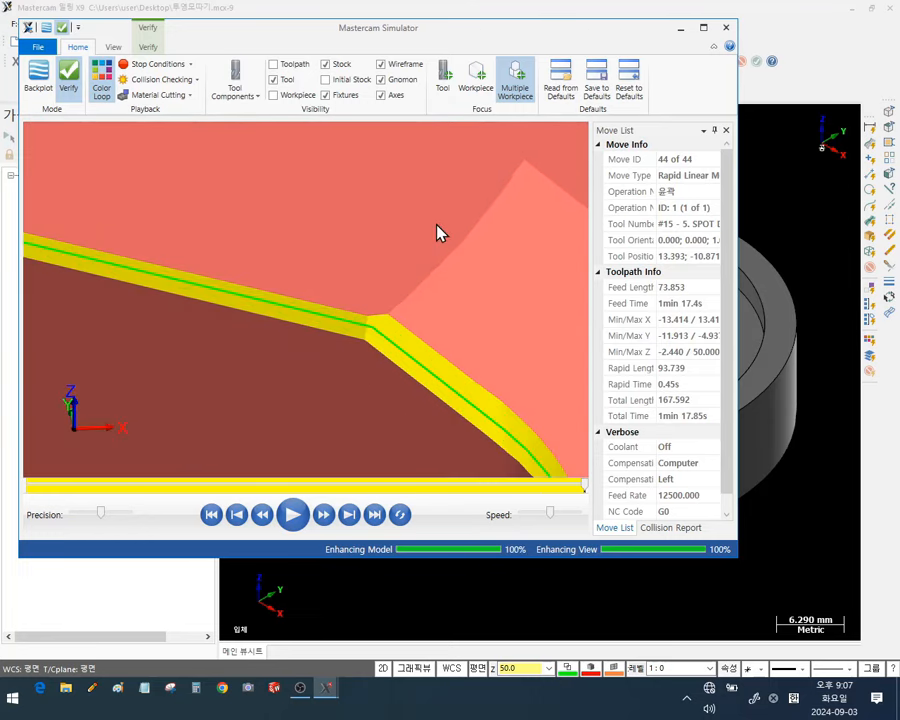
scroll(401, 278, "down", 5)
scroll(401, 278, "down", 2)
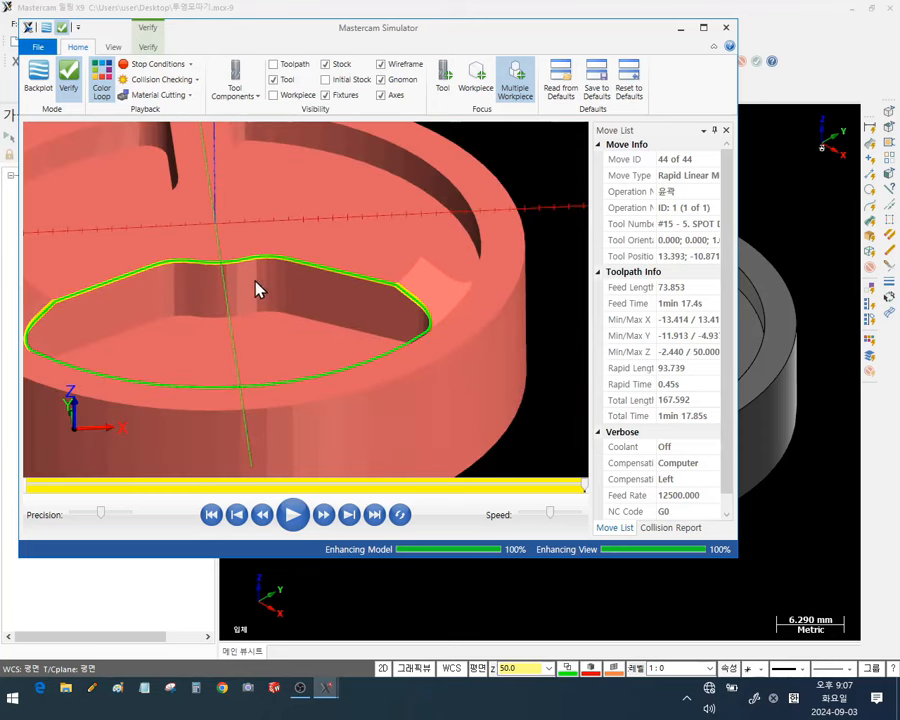
Examine the chamfer's width at the pocket's -X corner and along the rest of the pocket edge, then close the simulator
scroll(256, 278, "up", 5)
scroll(346, 217, "down", 5)
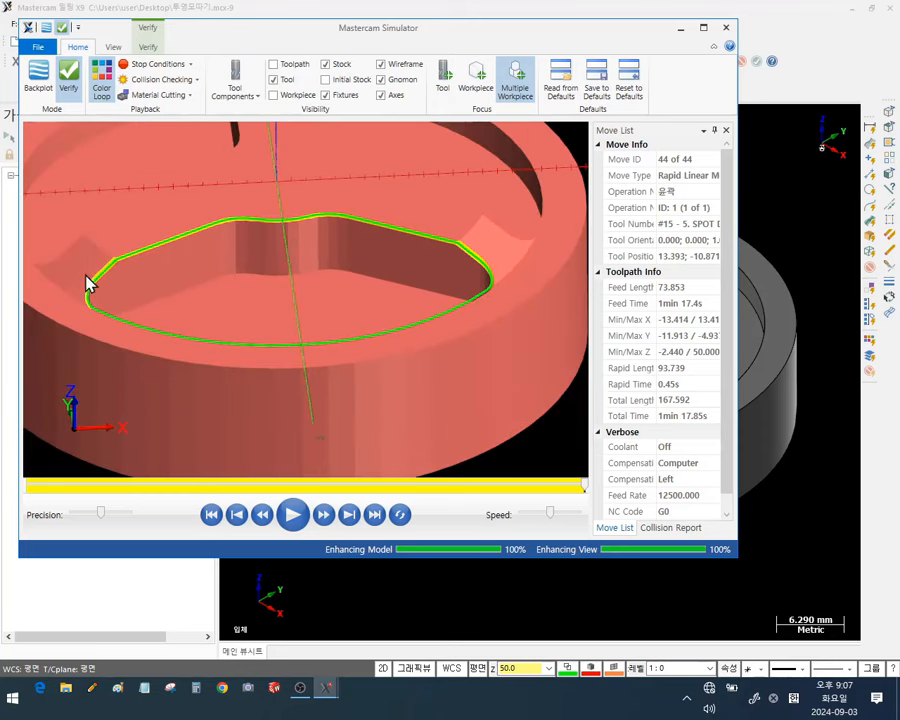
middle_click_drag(87, 283, 115, 297)
scroll(88, 298, "up", 5)
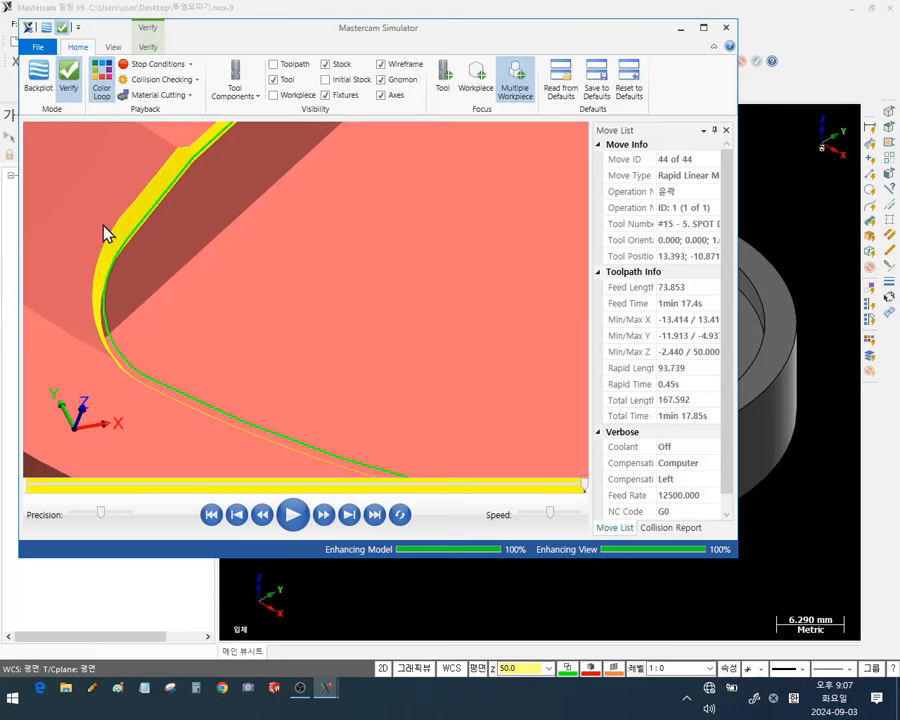
middle_click_drag(172, 230, 92, 216)
scroll(232, 300, "down", 3)
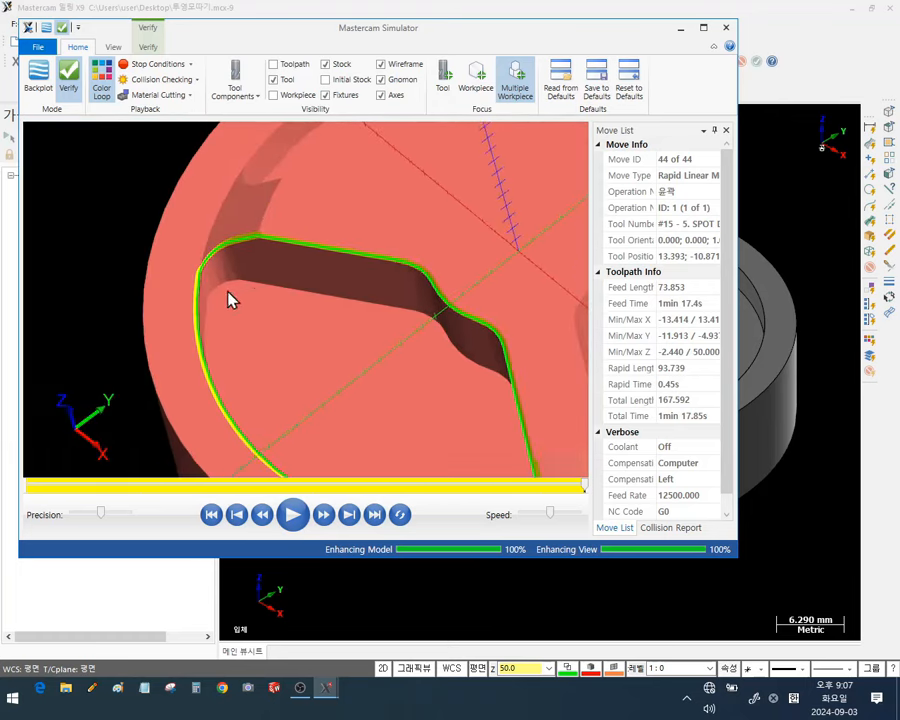
middle_click_drag(232, 300, 287, 301)
scroll(162, 278, "up", 5)
scroll(212, 280, "down", 5)
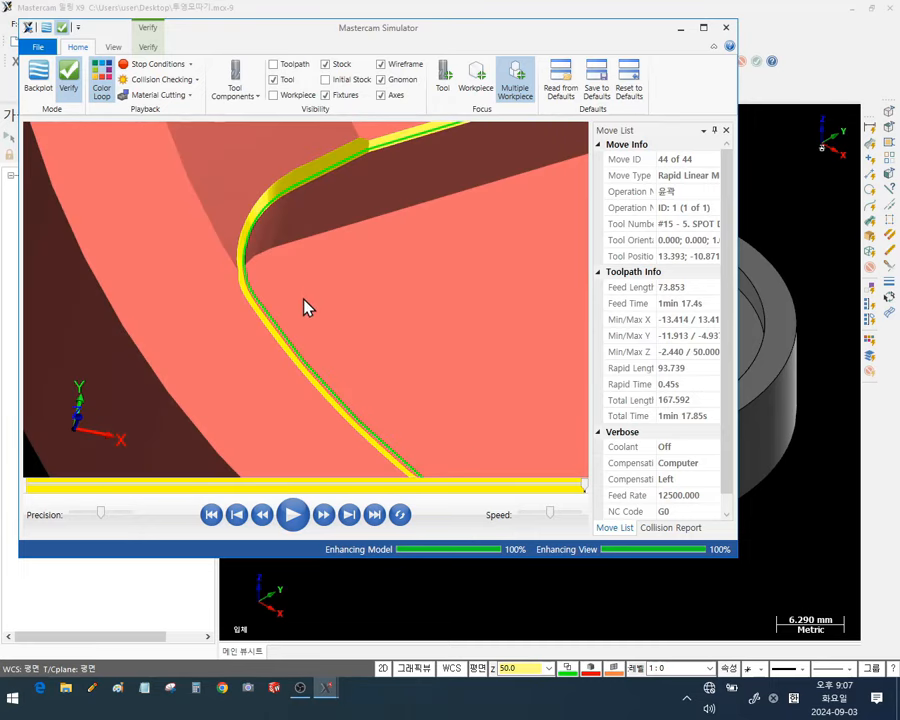
scroll(303, 299, "down", 2)
scroll(372, 182, "up", 5)
middle_click_drag(284, 235, 263, 205)
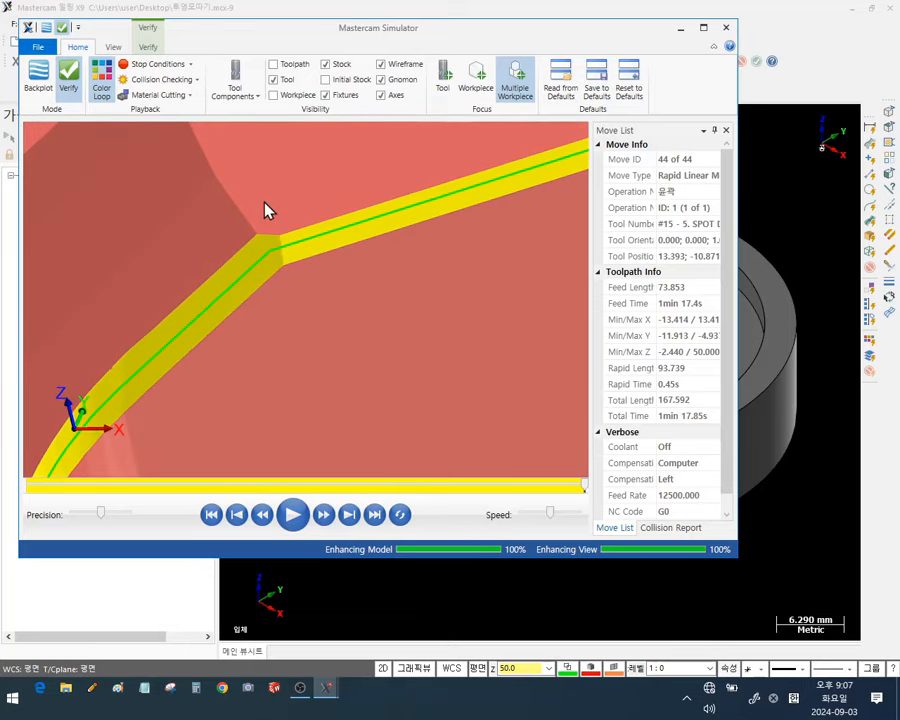
scroll(265, 210, "down", 3)
scroll(492, 231, "up", 2)
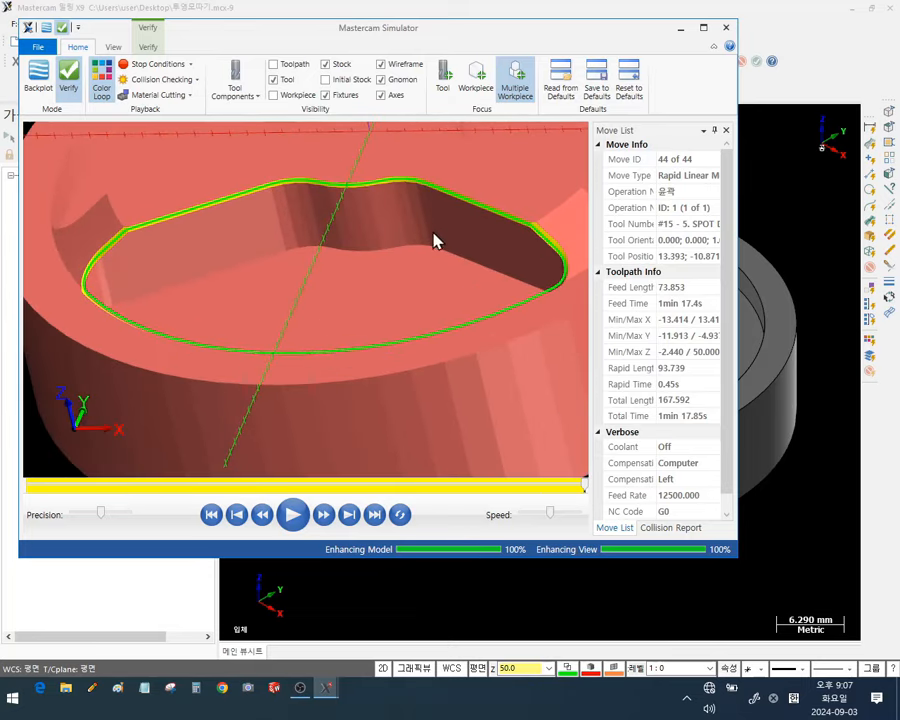
middle_click_drag(434, 234, 418, 258)
scroll(310, 279, "down", 2)
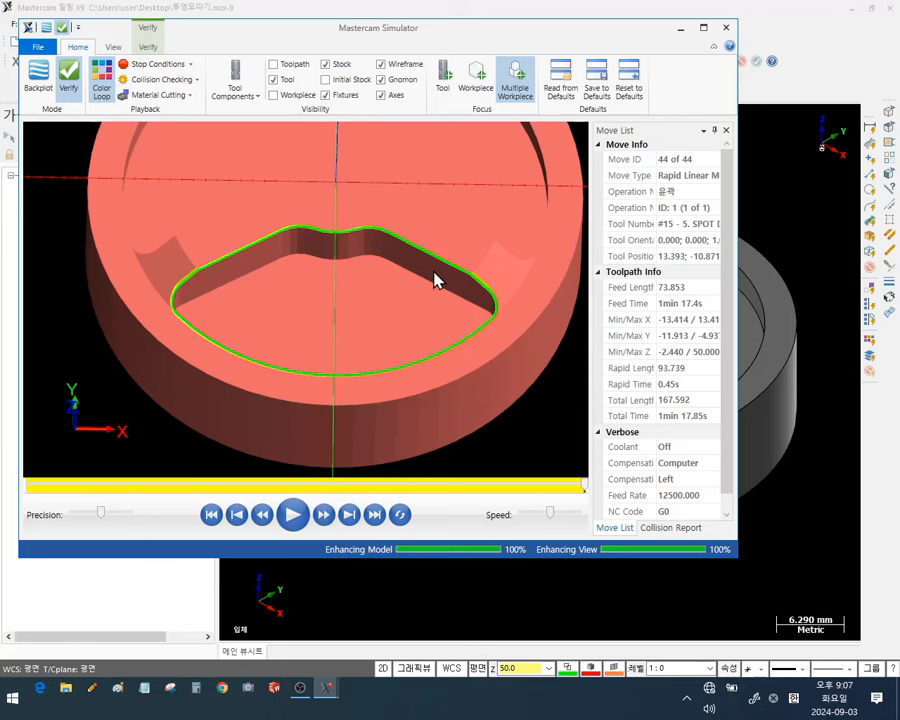
scroll(497, 289, "up", 2)
scroll(478, 293, "up", 3)
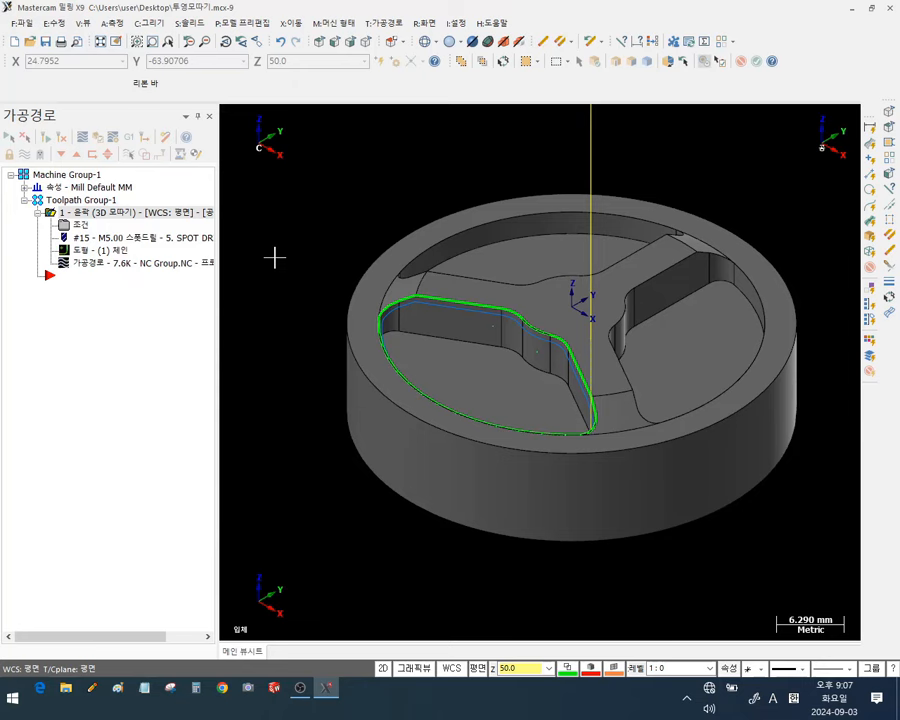
Set the 3D chamfer width to 0.1 in the cut parameters and regenerate the contour toolpath
left_click(80, 226)
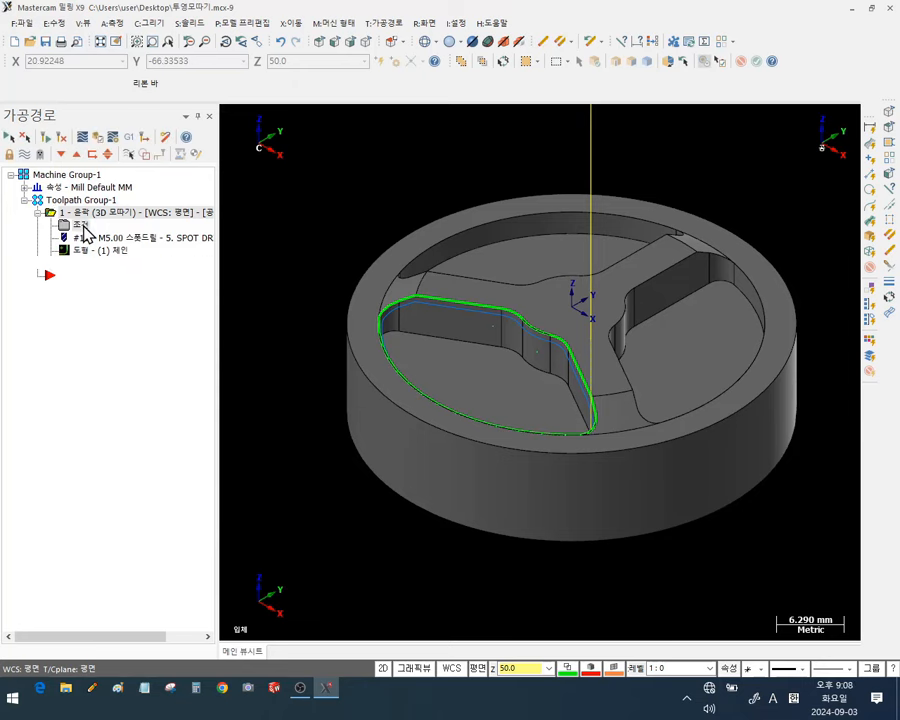
left_click(794, 185)
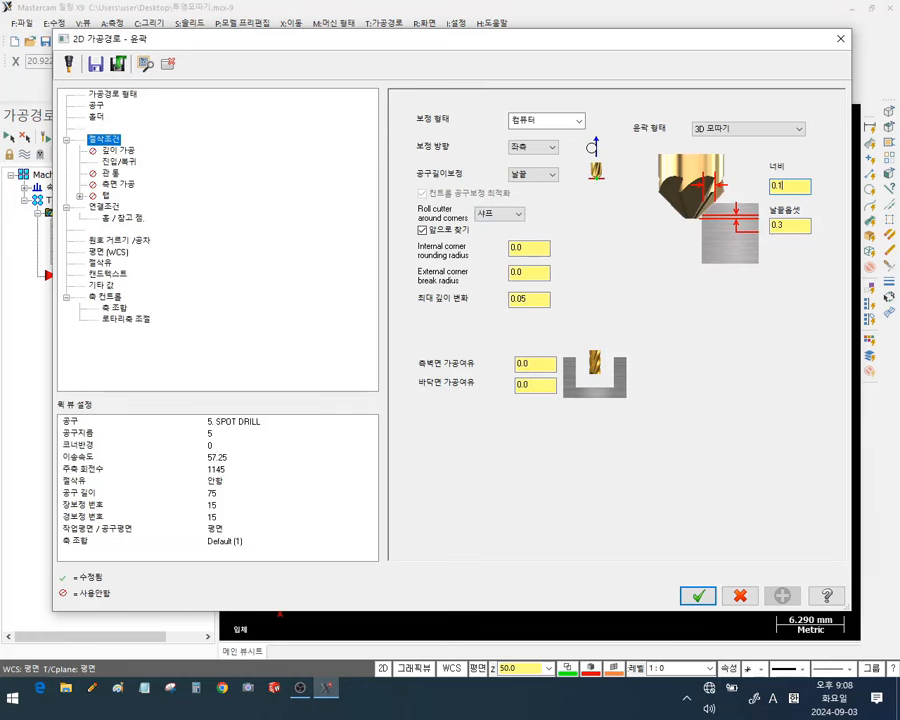
left_click(697, 595)
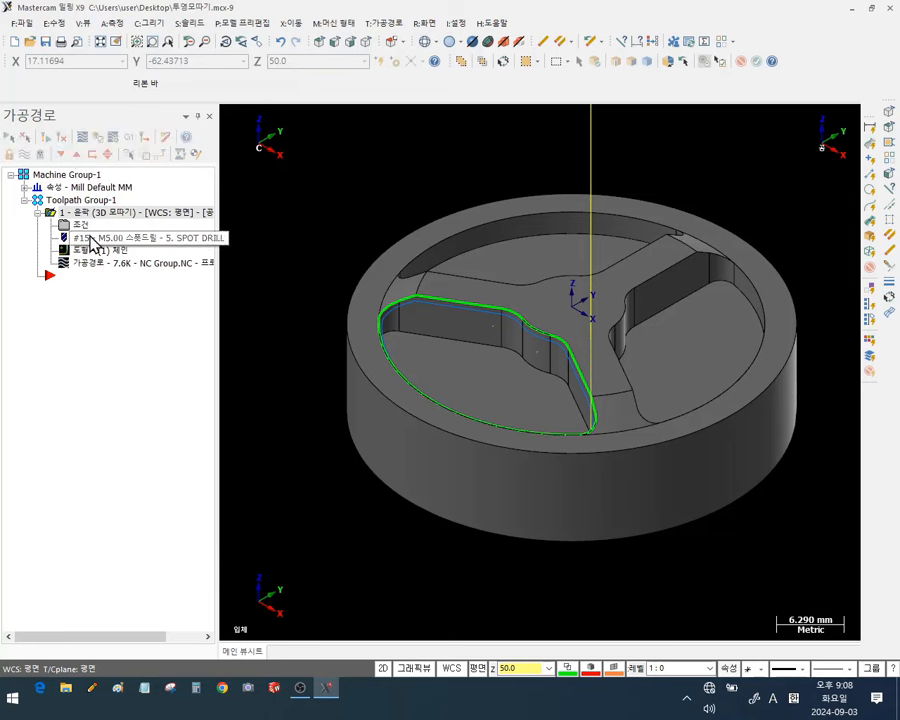
Verify the regenerated toolpath to its end, inspect the narrower chamfer around the pocket corner, and close the simulator
left_click(94, 141)
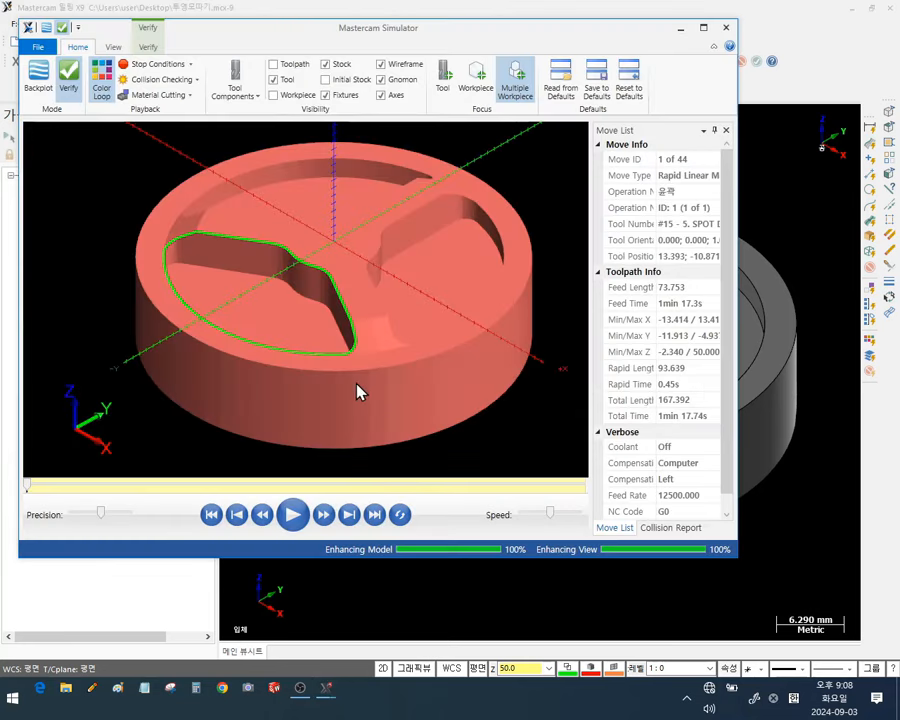
left_click(300, 515)
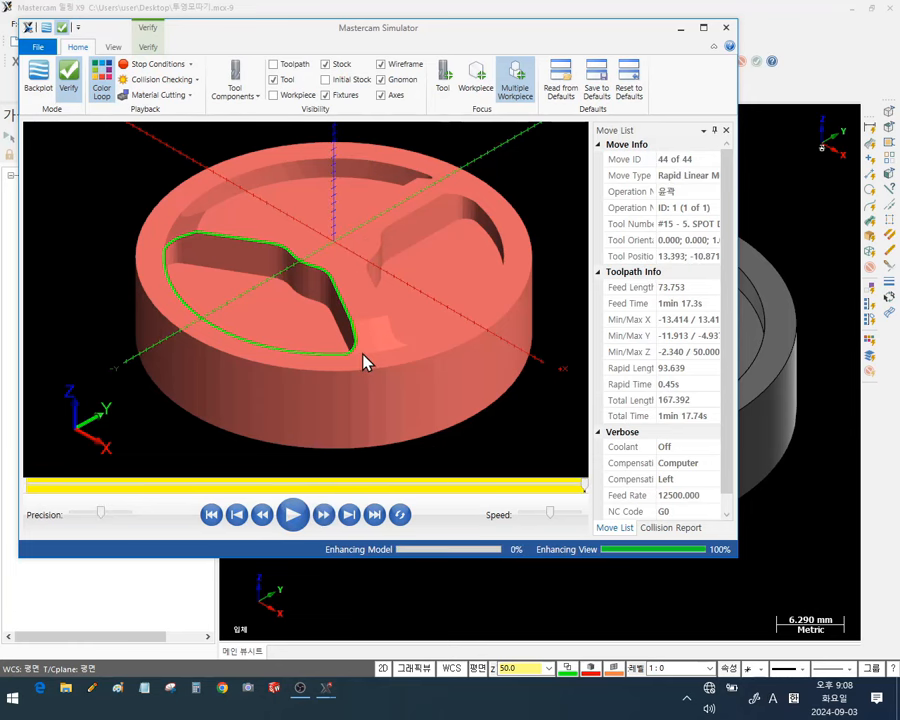
scroll(362, 360, "up", 5)
middle_click_drag(328, 315, 360, 291)
scroll(457, 408, "down", 5)
scroll(374, 302, "up", 5)
scroll(325, 276, "down", 4)
scroll(436, 331, "up", 4)
scroll(438, 332, "up", 1)
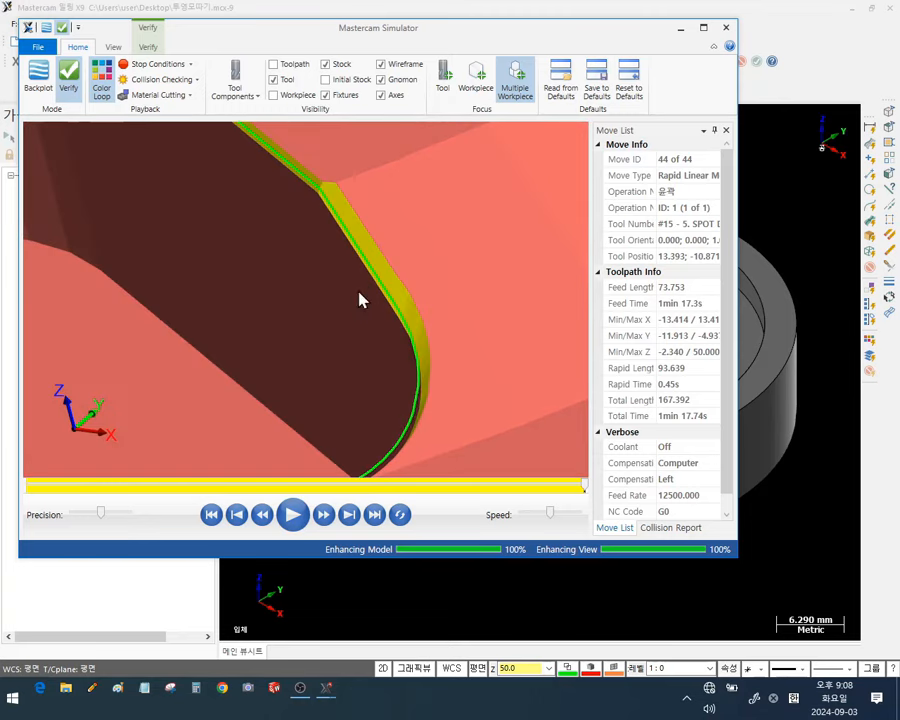
scroll(420, 306, "down", 5)
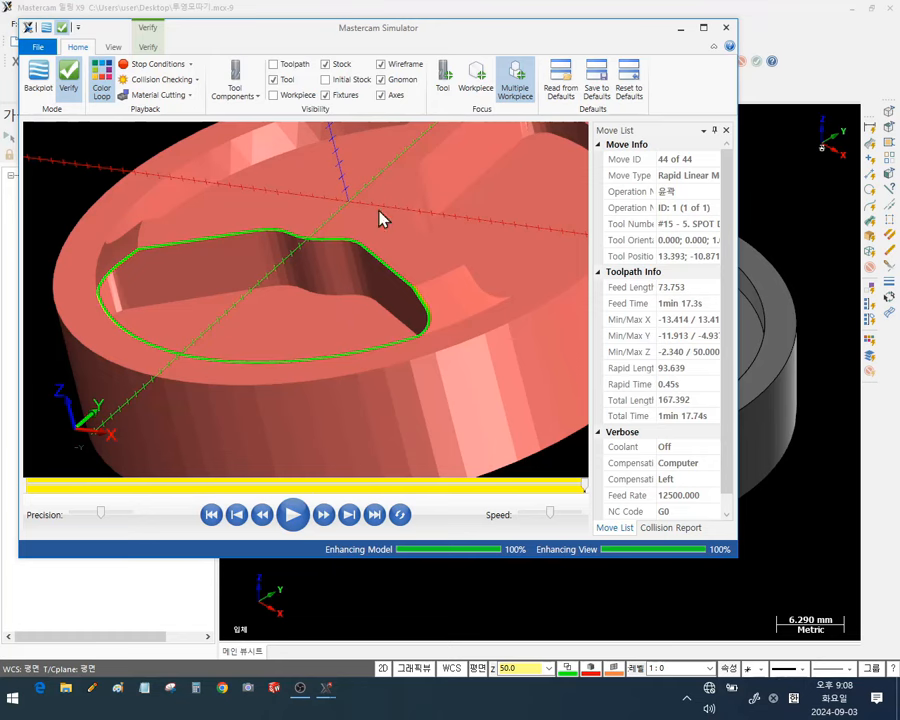
left_click(726, 27)
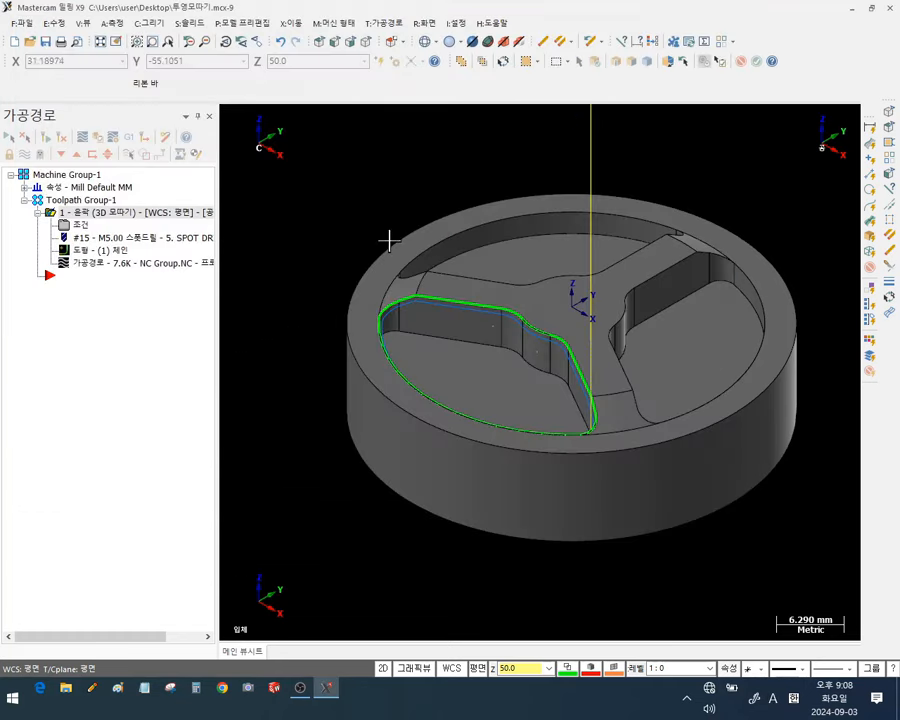
Delete the green wireframe curves running along the pocket's upper edge, keeping the wheel solid
left_click(321, 42)
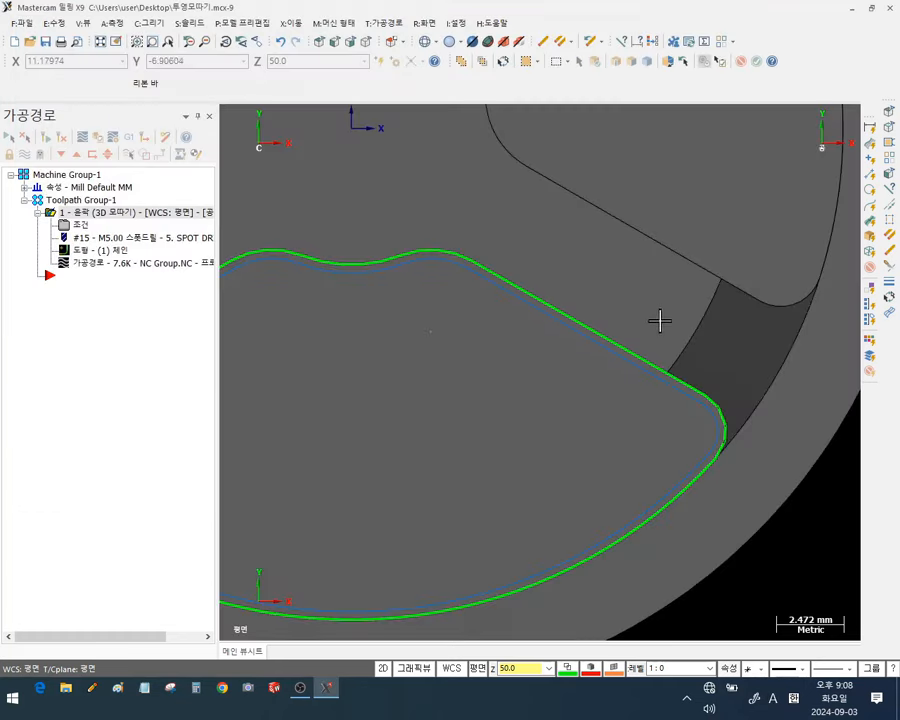
scroll(695, 354, "down", 4)
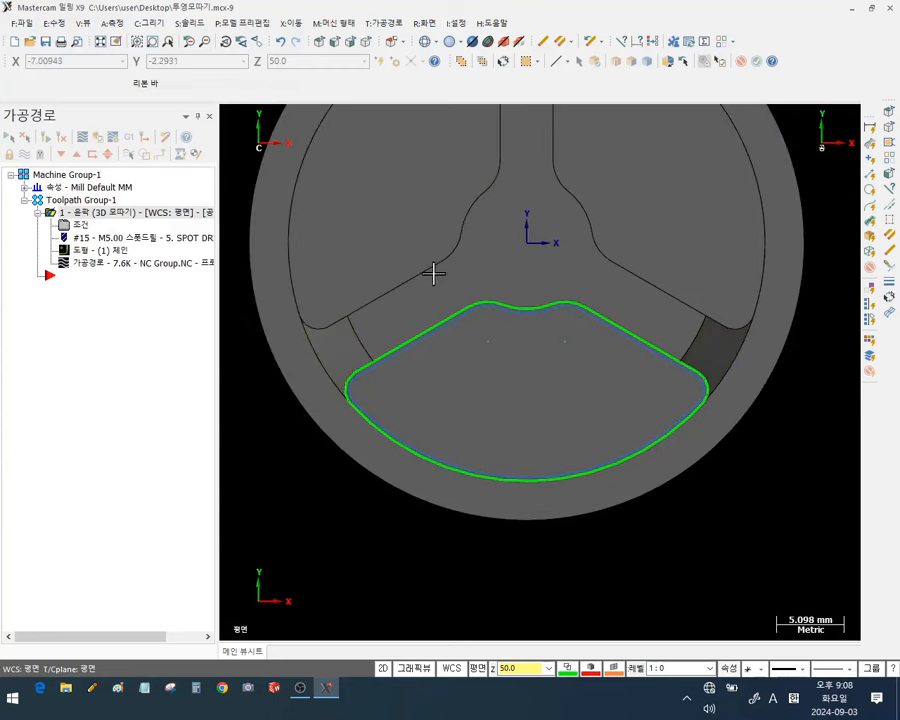
scroll(669, 546, "down", 1)
key("alt+7")
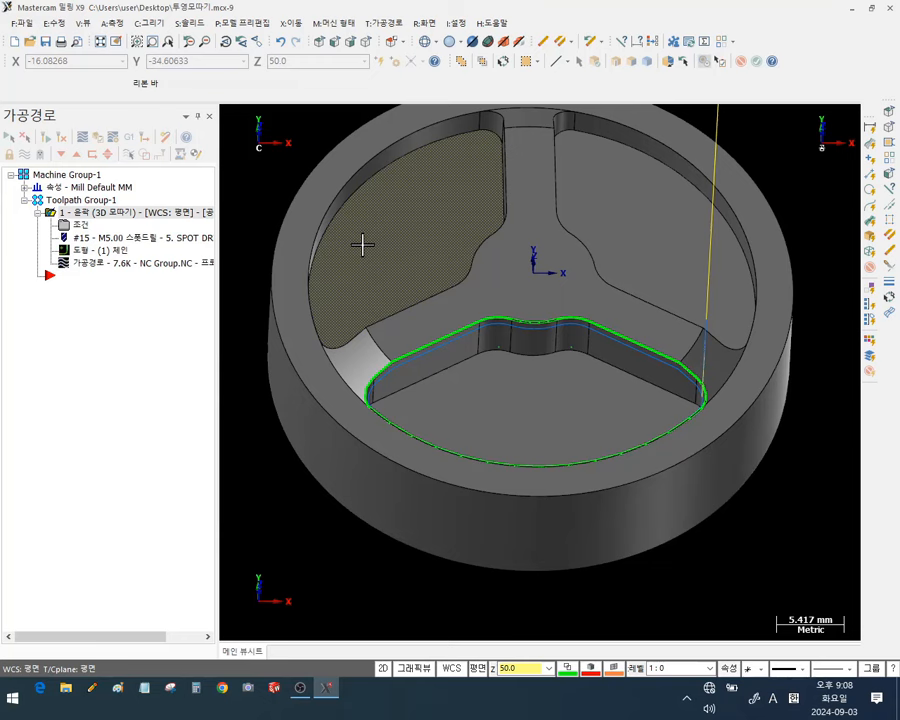
left_click(416, 239)
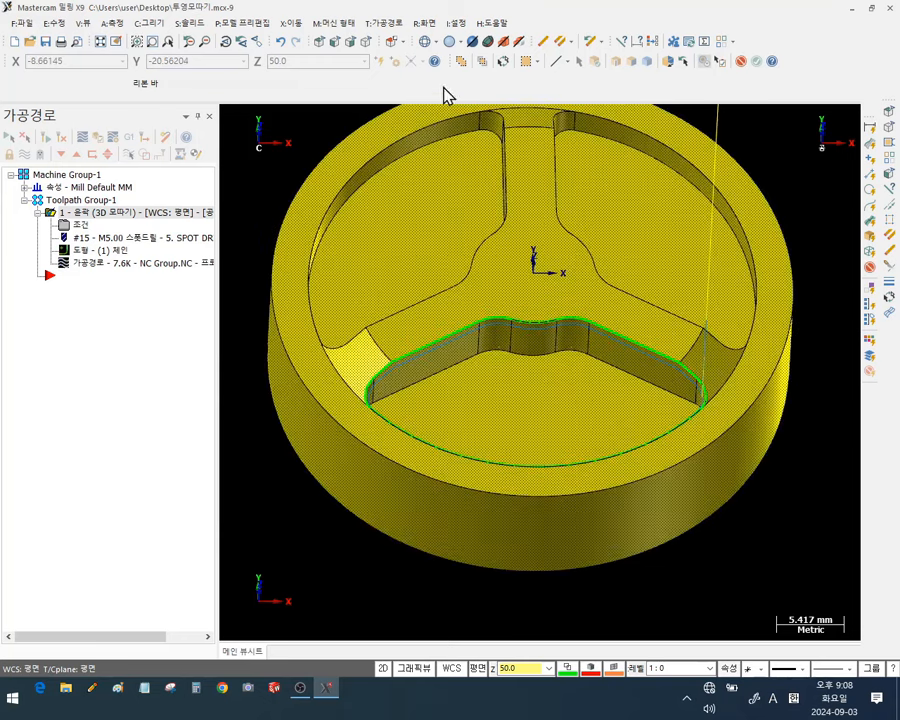
left_click(446, 230)
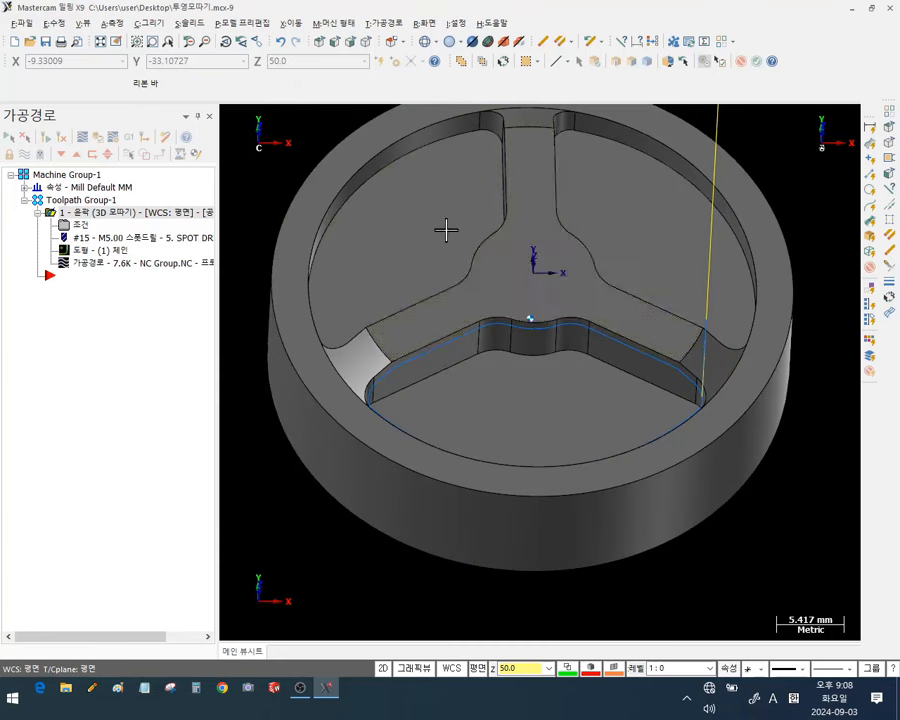
Create curves on all edges of the pocket's floor face
scroll(476, 230, "down", 2)
mouse_move(529, 247)
middle_mouse_down()
mouse_move(562, 269)
mouse_move(562, 281)
middle_mouse_up()
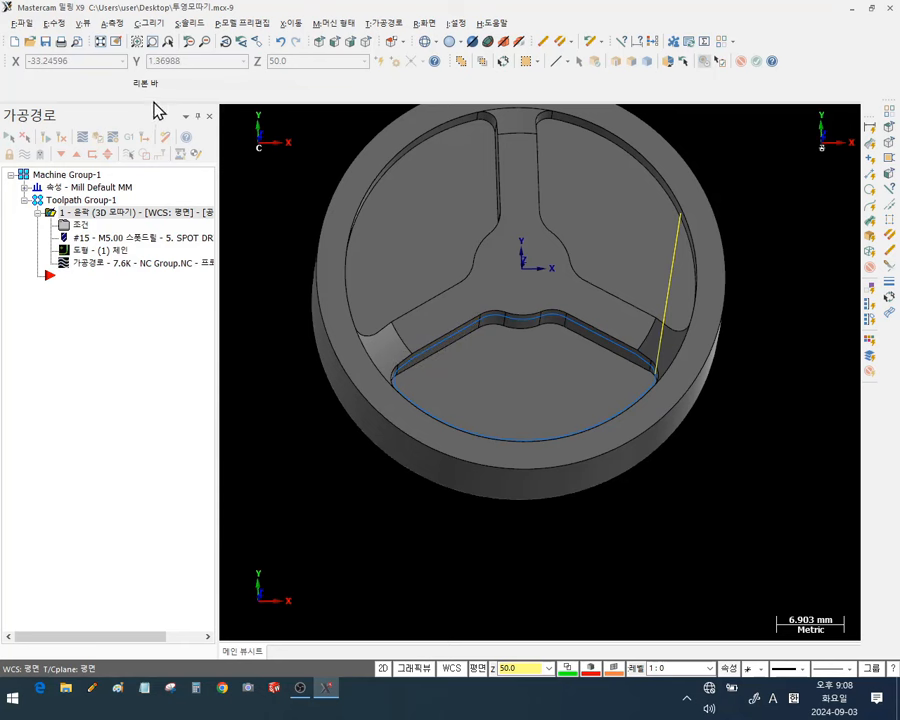
left_click(152, 22)
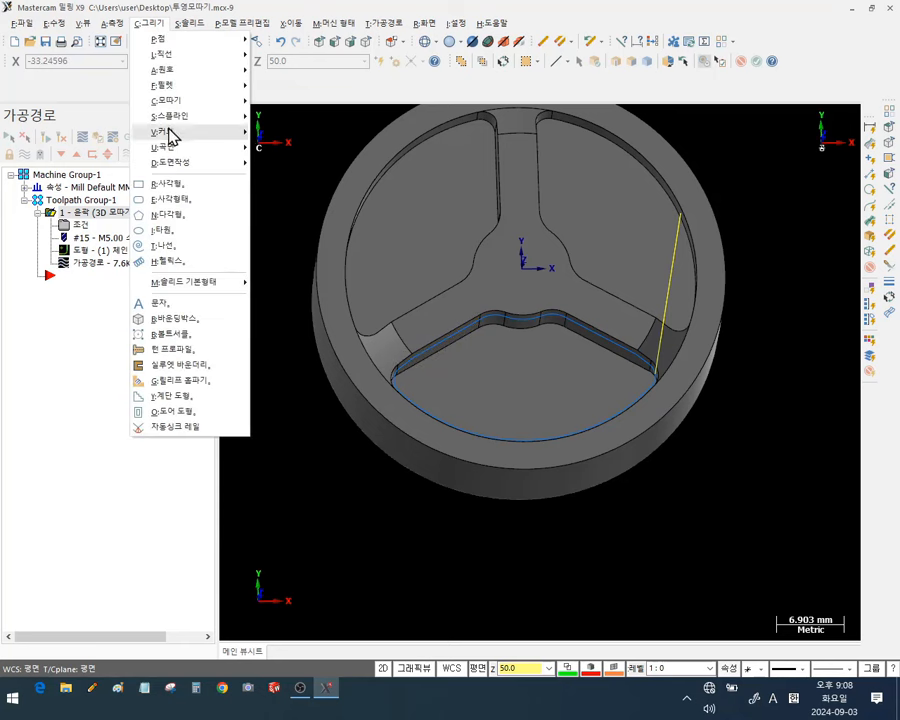
mouse_move(245, 131)
left_click(280, 130)
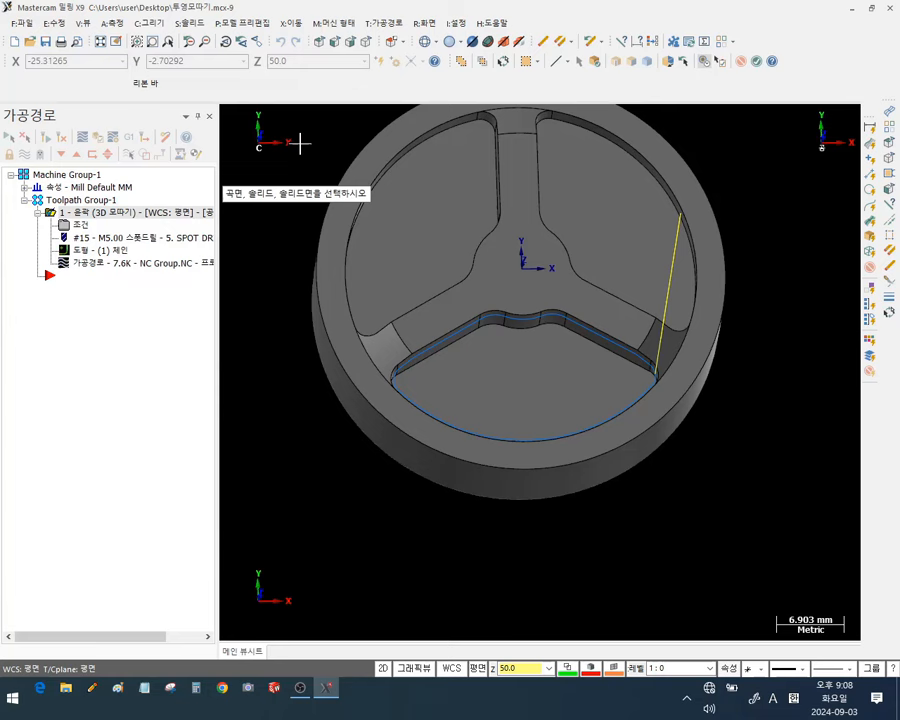
left_click(595, 61)
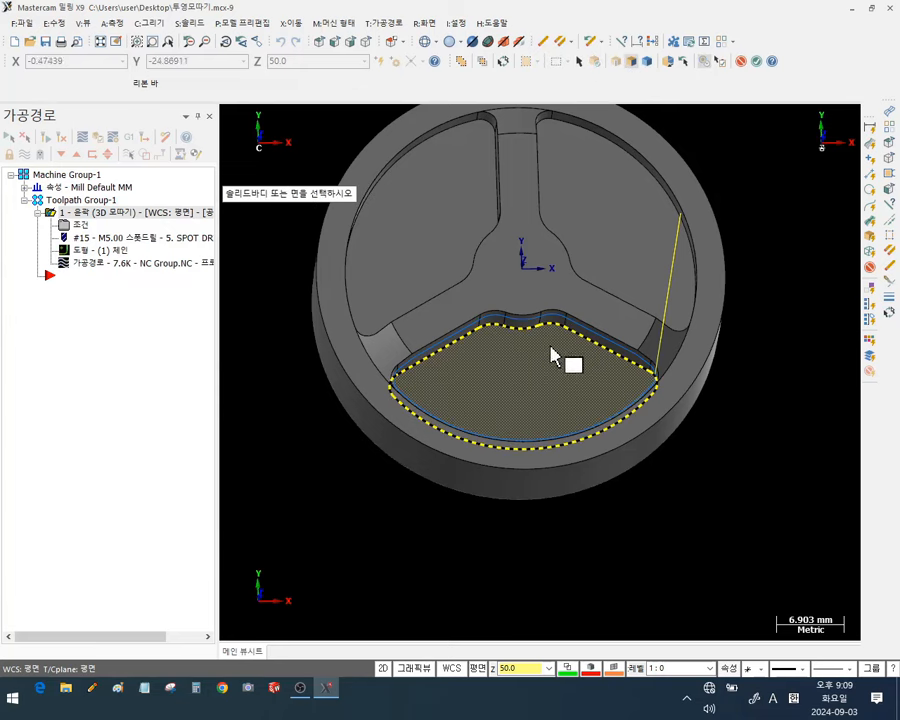
left_click(550, 361)
left_click(757, 62)
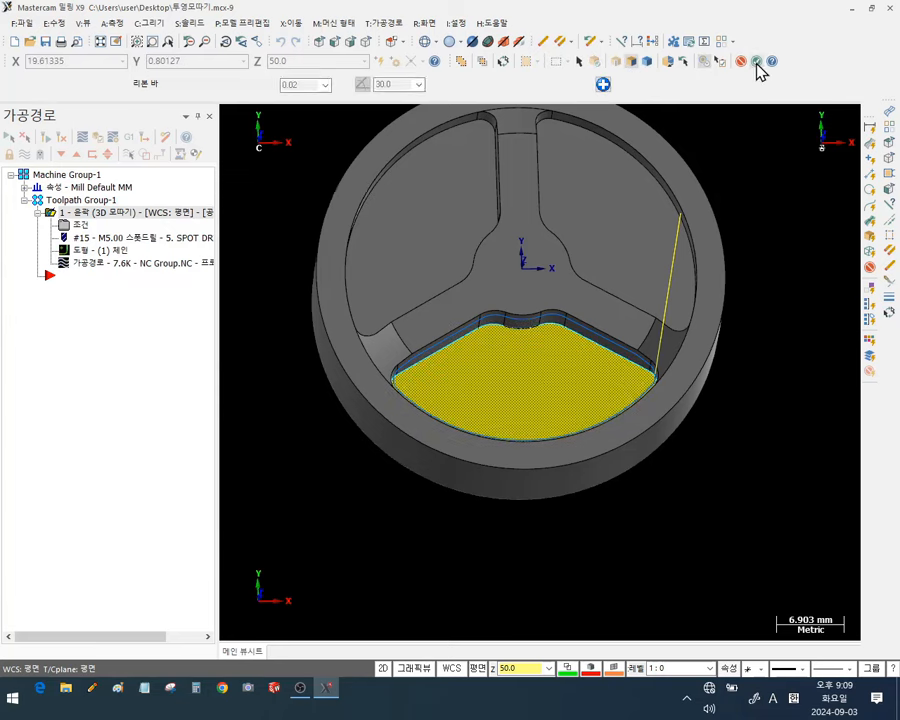
left_click(622, 85)
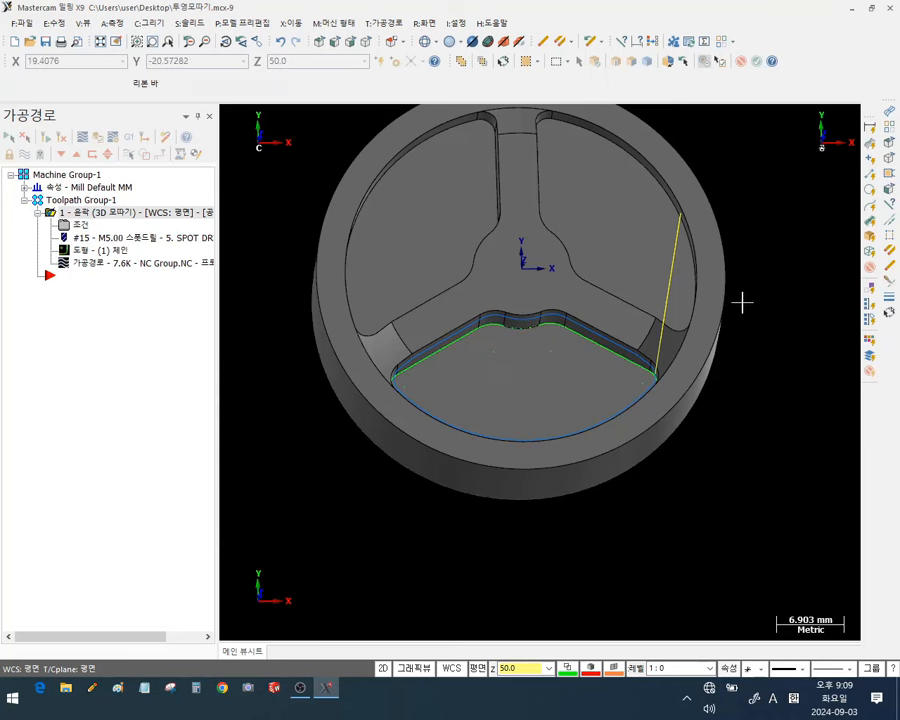
Isolate the chain of curves around the pocket floor boundary, hiding the wheel solid and all other geometry
left_click(611, 344)
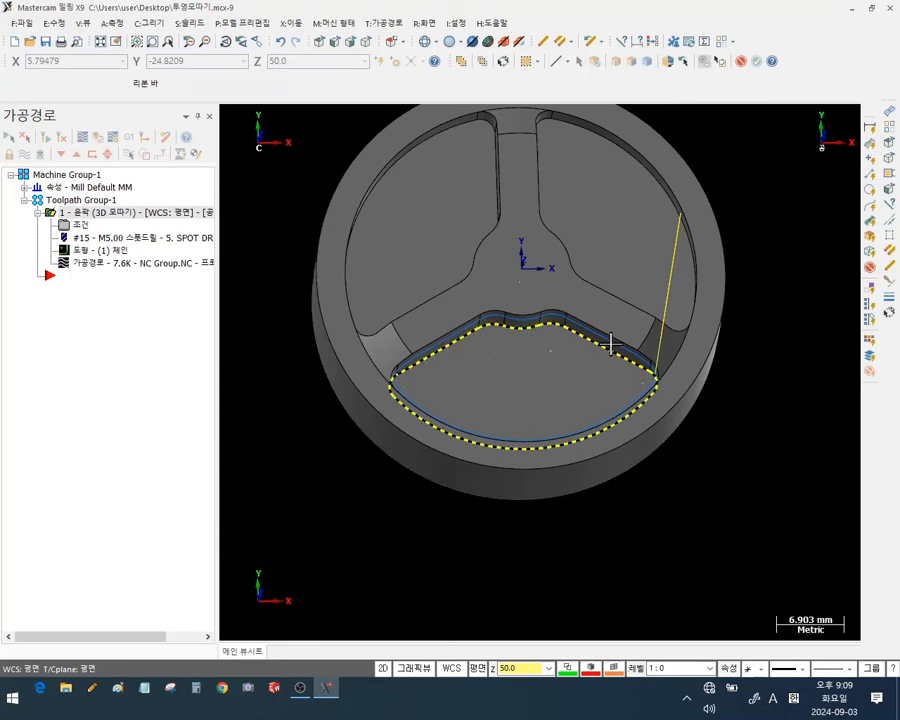
left_click(757, 62)
scroll(496, 325, "up", 1)
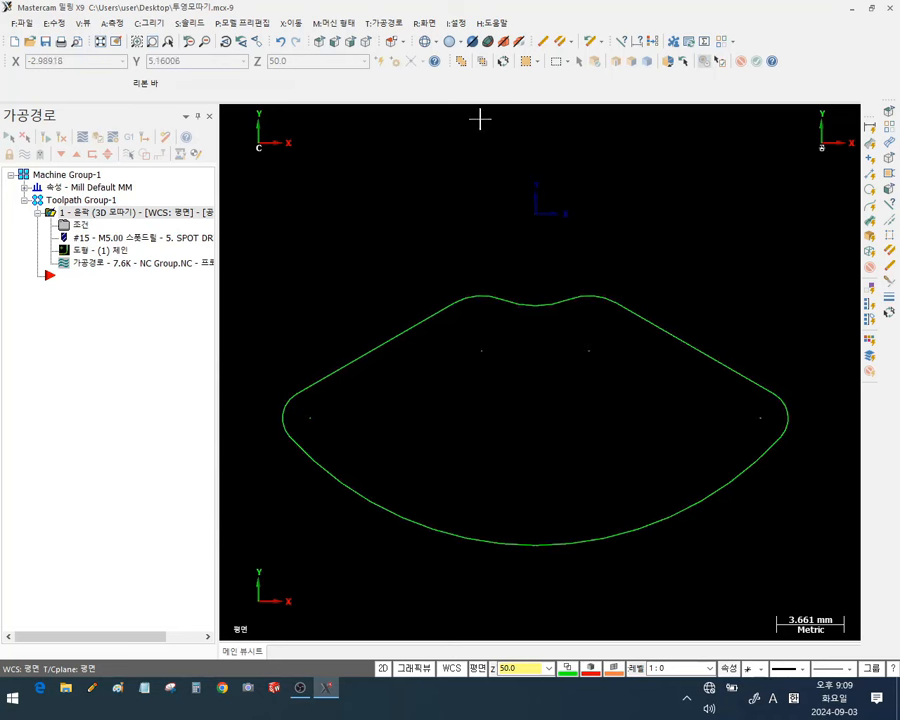
Change all the isolated pocket floor boundary curves to the third, medium line thickness
left_click(370, 44)
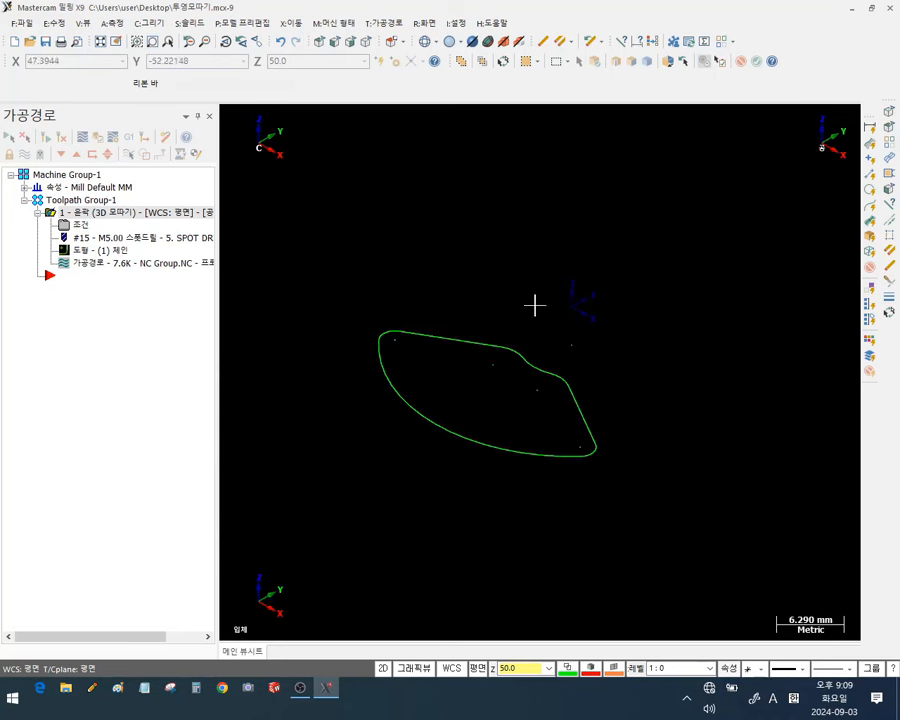
left_click_drag(646, 517, 336, 262)
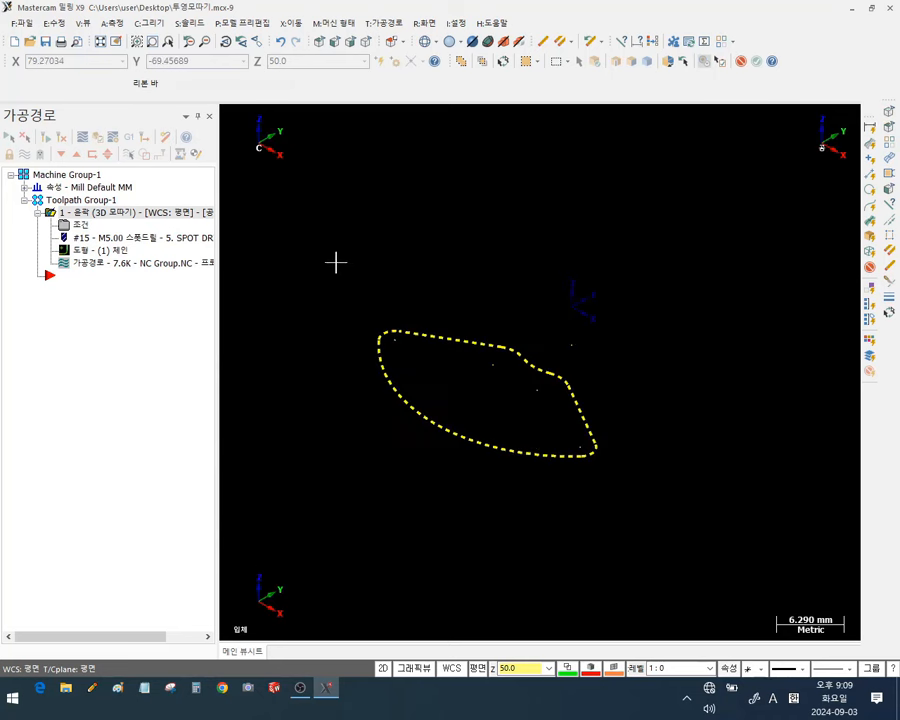
left_click(830, 676)
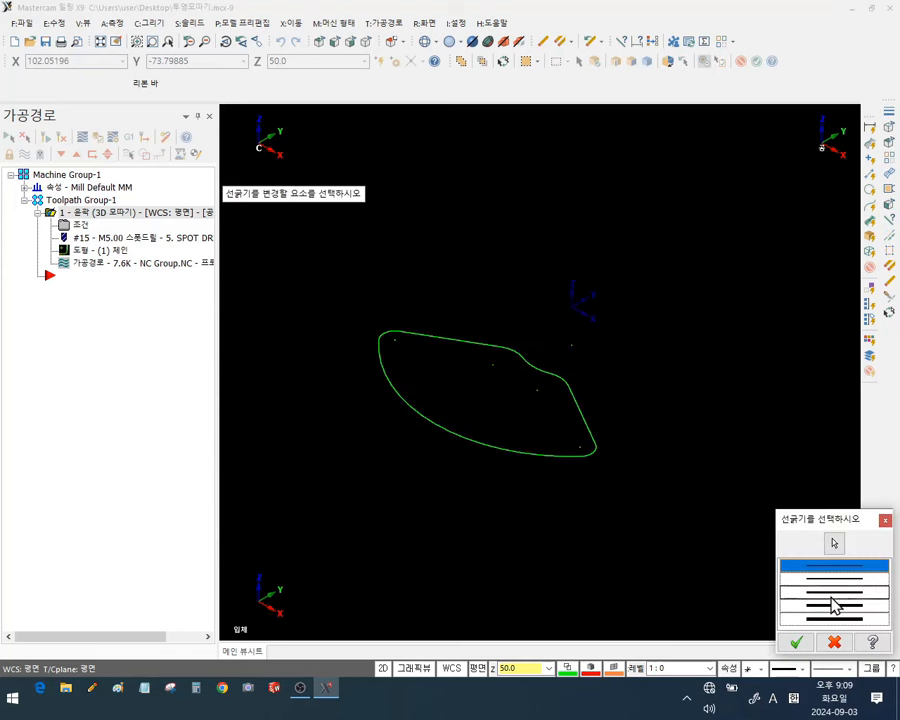
left_click(834, 592)
left_click(797, 642)
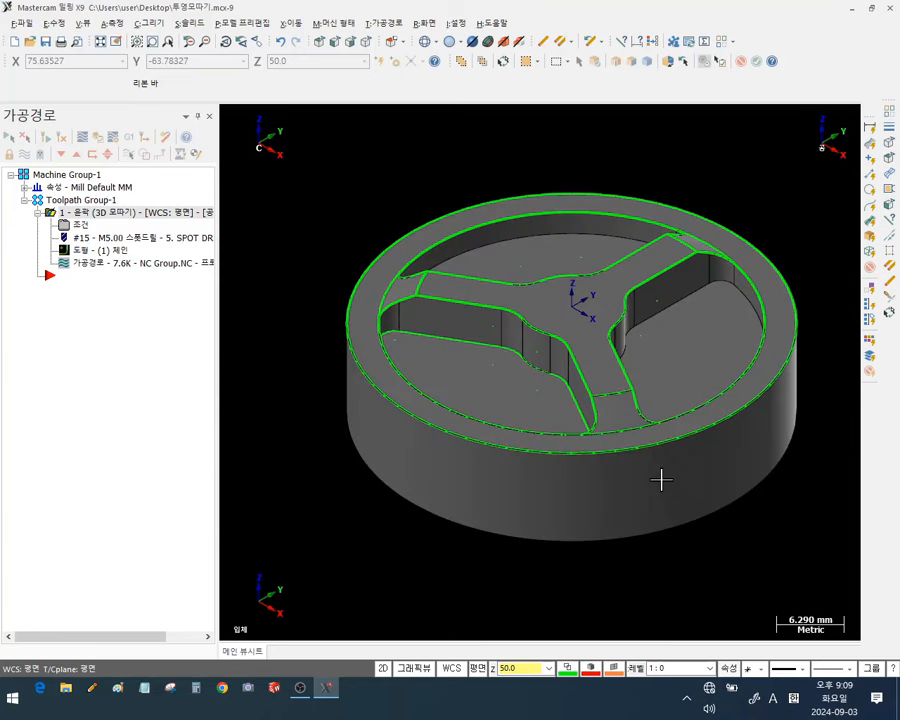
Isolate the wheel solid together with the pocket floor boundary chain and show them from the top
scroll(454, 408, "up", 2)
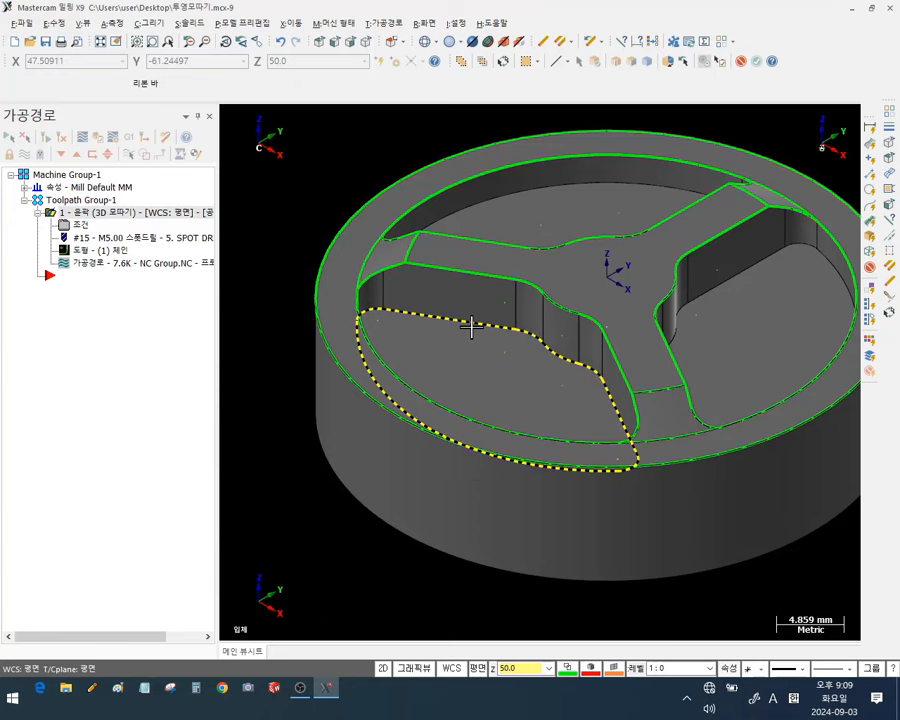
left_click(497, 527)
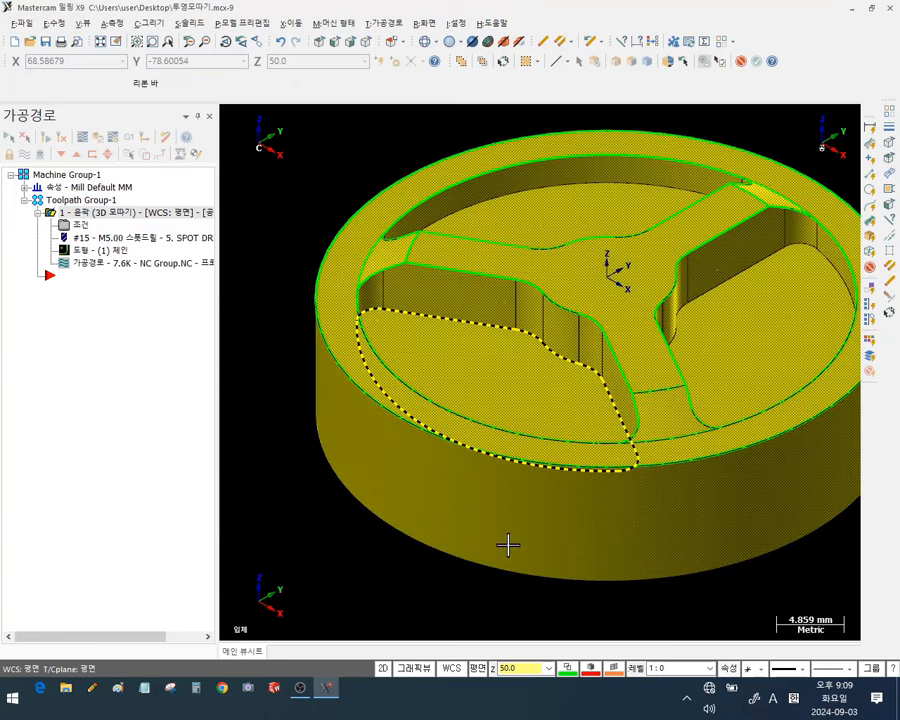
left_click(508, 544)
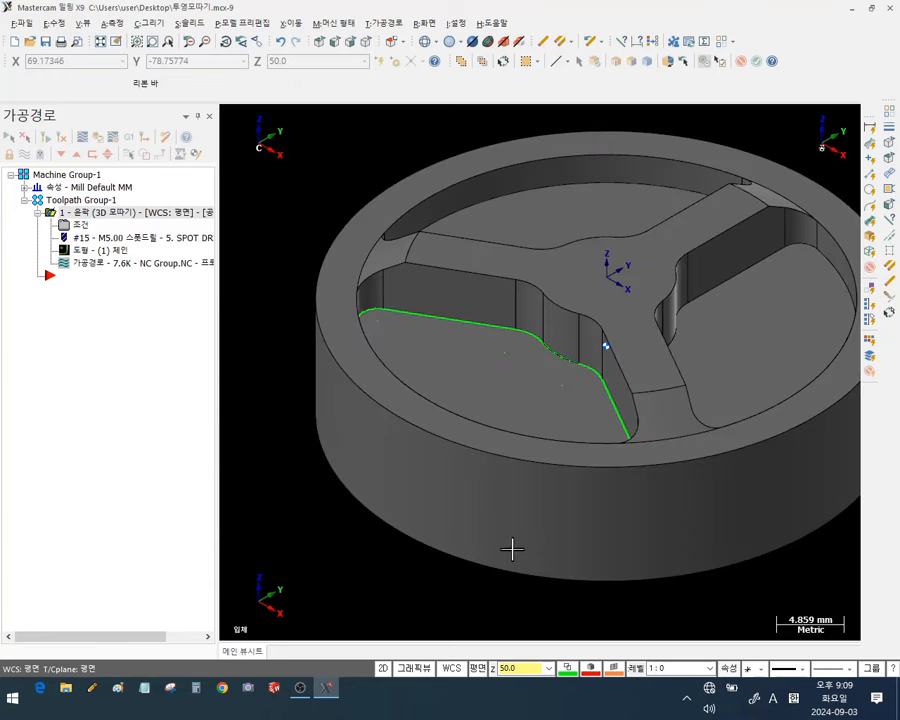
left_click(320, 43)
scroll(525, 277, "down", 3)
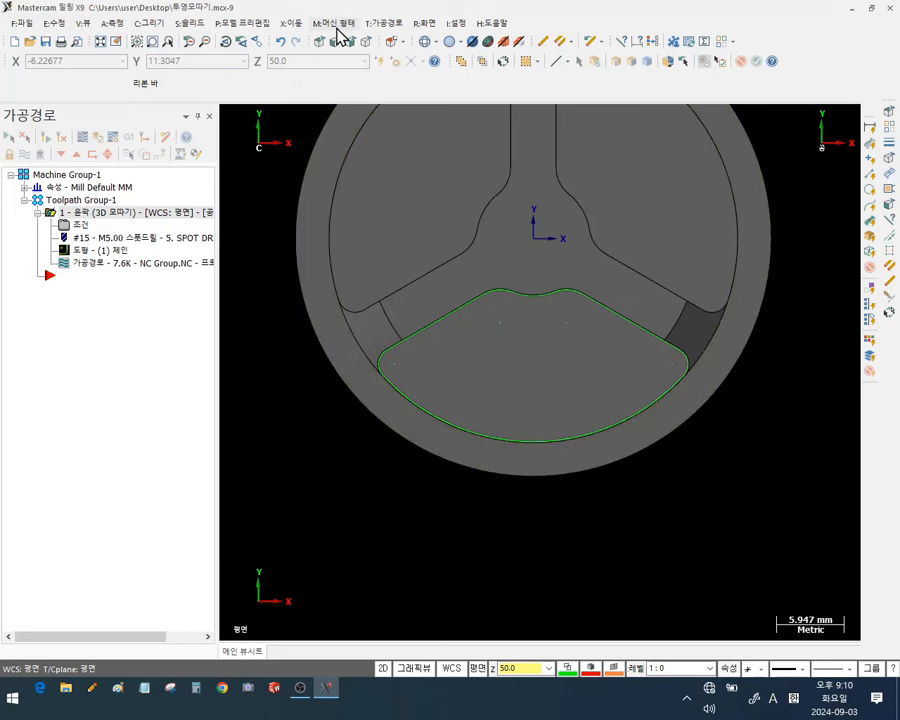
left_click(395, 24)
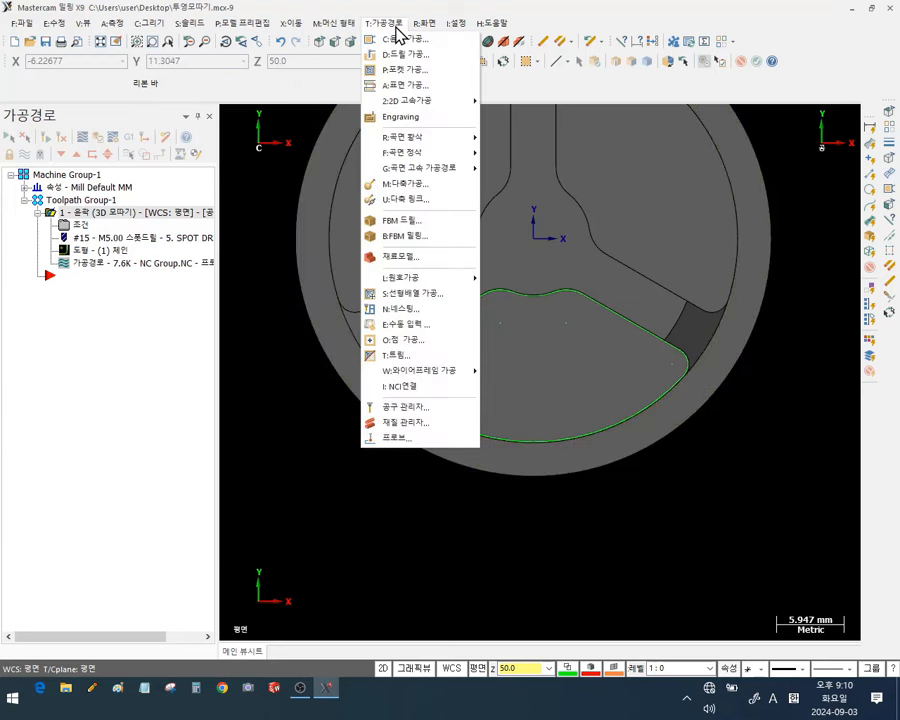
left_click(430, 36)
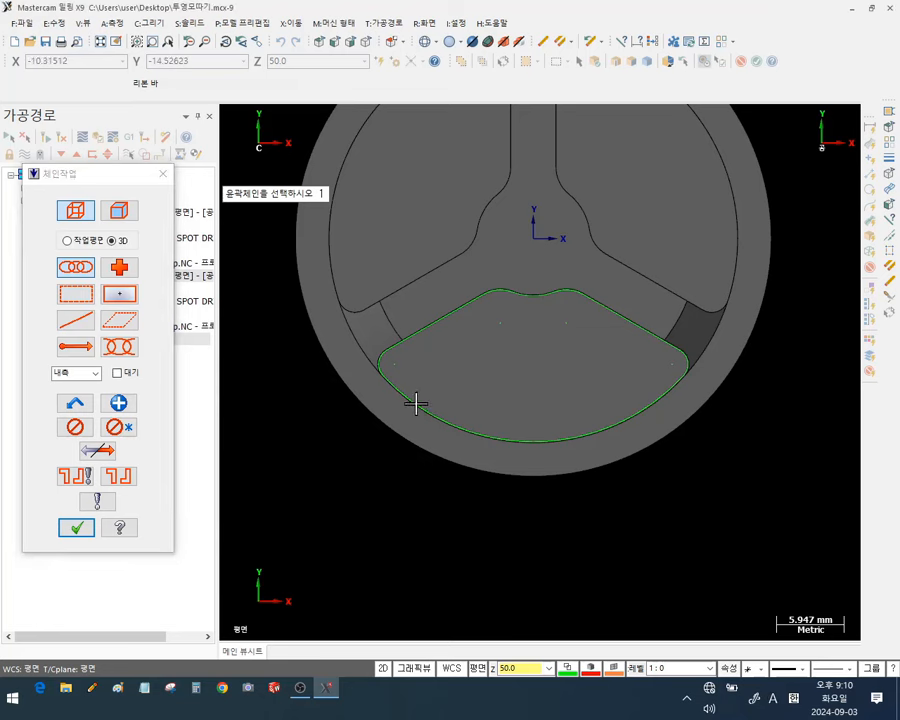
scroll(510, 382, "up", 1)
scroll(512, 383, "up", 1)
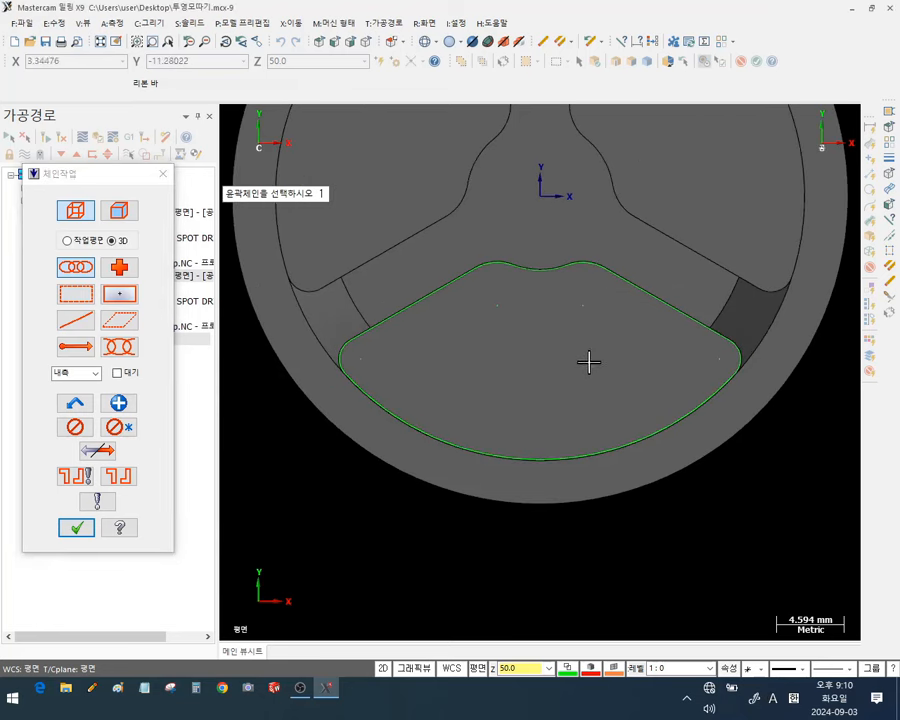
key("Escape")
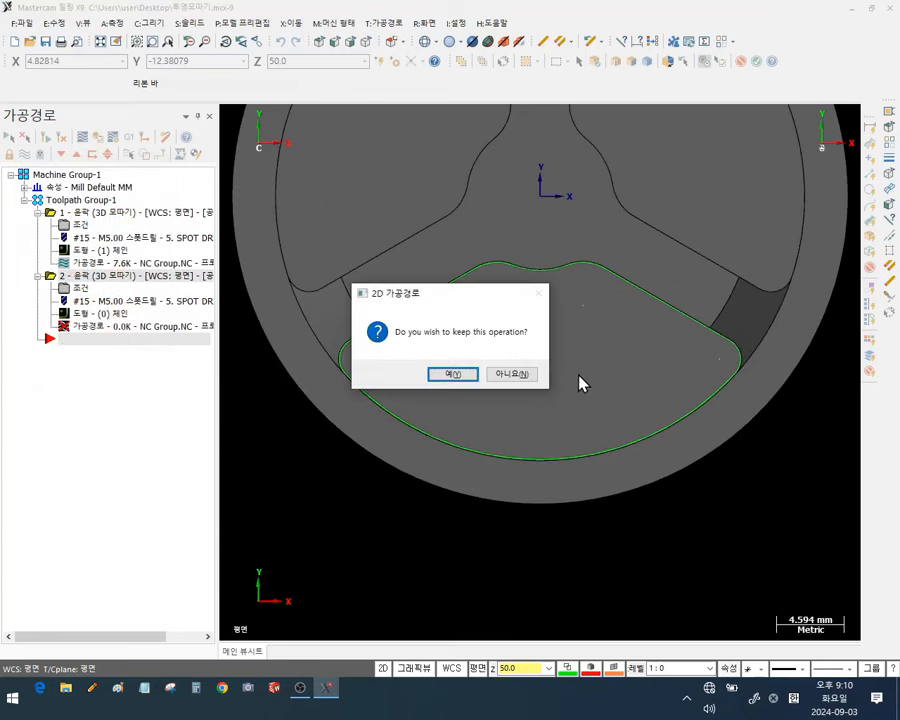
left_click(524, 376)
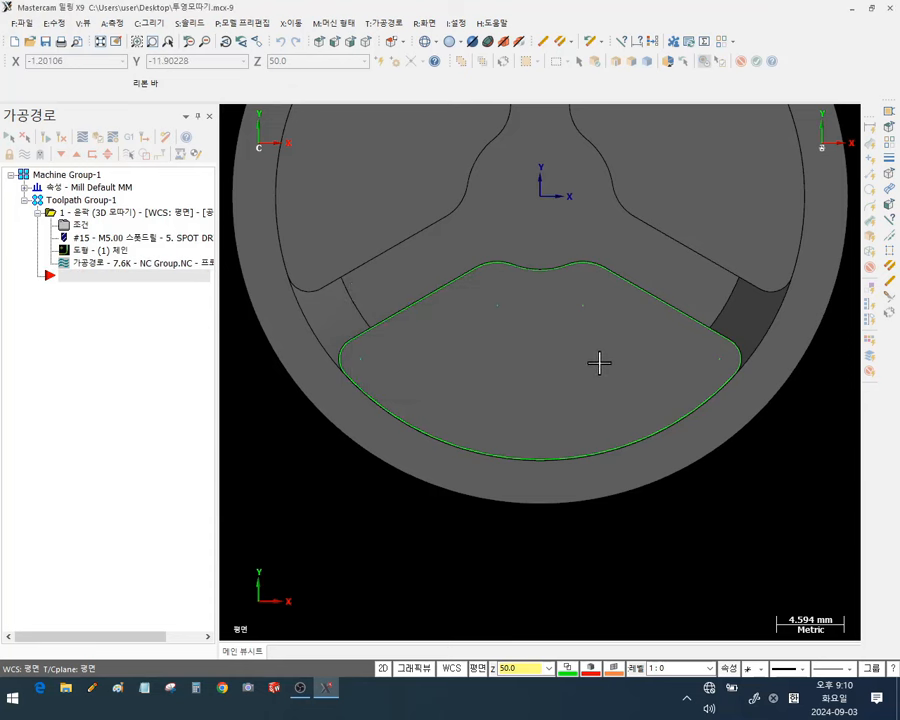
Isolate only the pocket floor boundary chain, hiding the wheel solid and the other curves
scroll(538, 157, "down", 1)
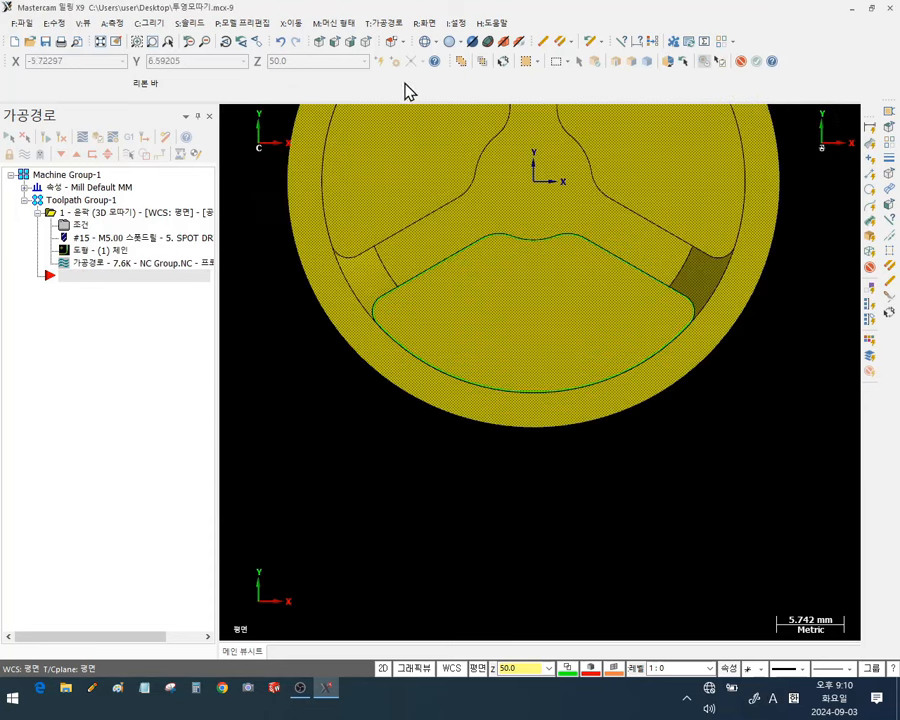
left_click(503, 62)
key("alt+e")
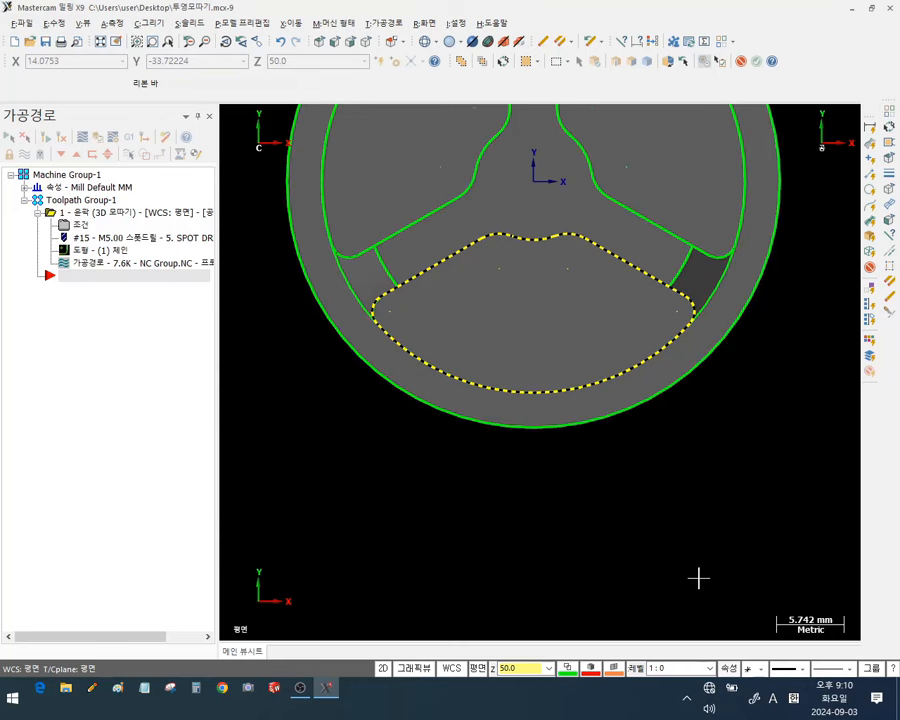
key("Return")
scroll(563, 185, "up", 1)
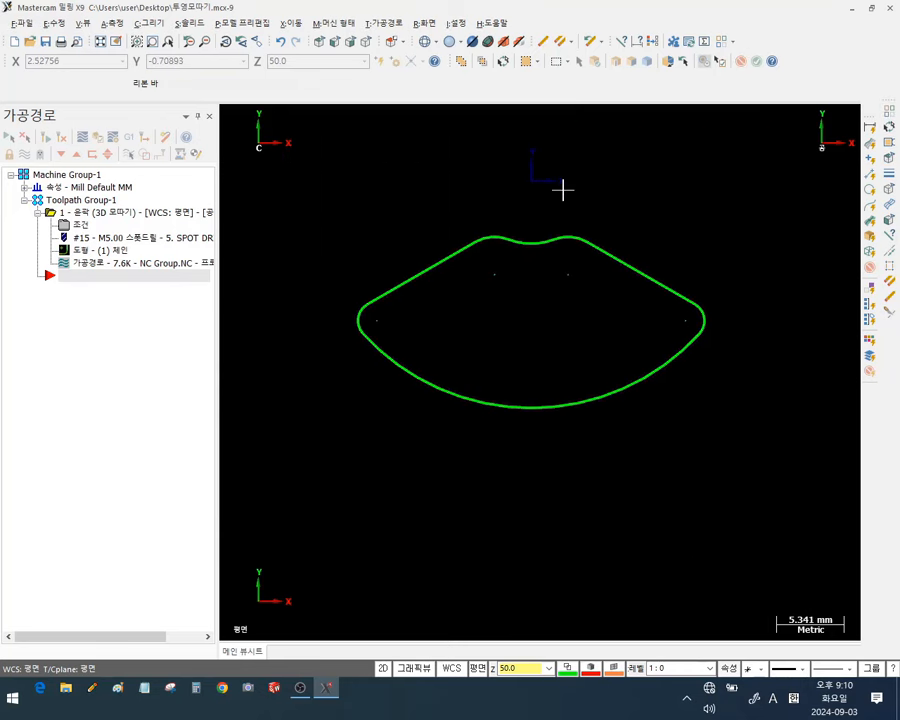
Start a contour toolpath on the pocket floor boundary chain and check that it uses the 5 mm spot drill
left_click(385, 22)
left_click(388, 37)
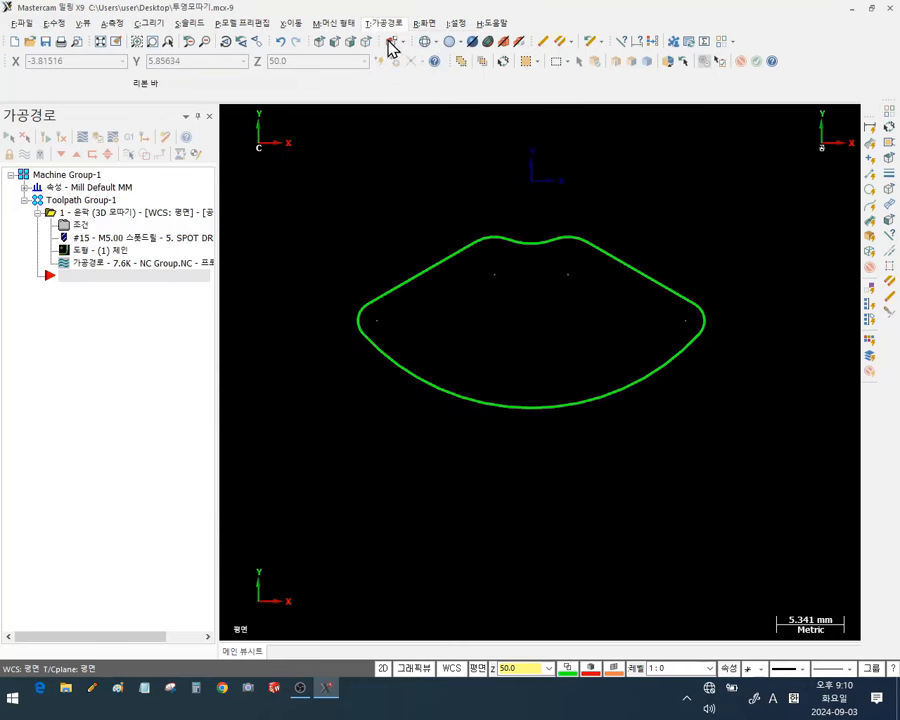
left_click(399, 366)
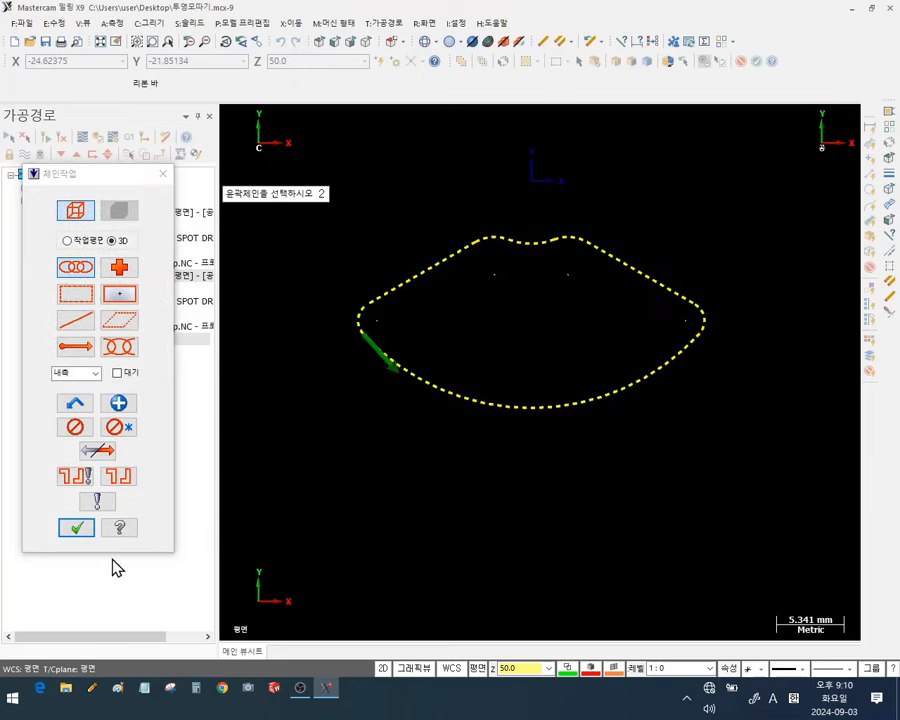
left_click(76, 530)
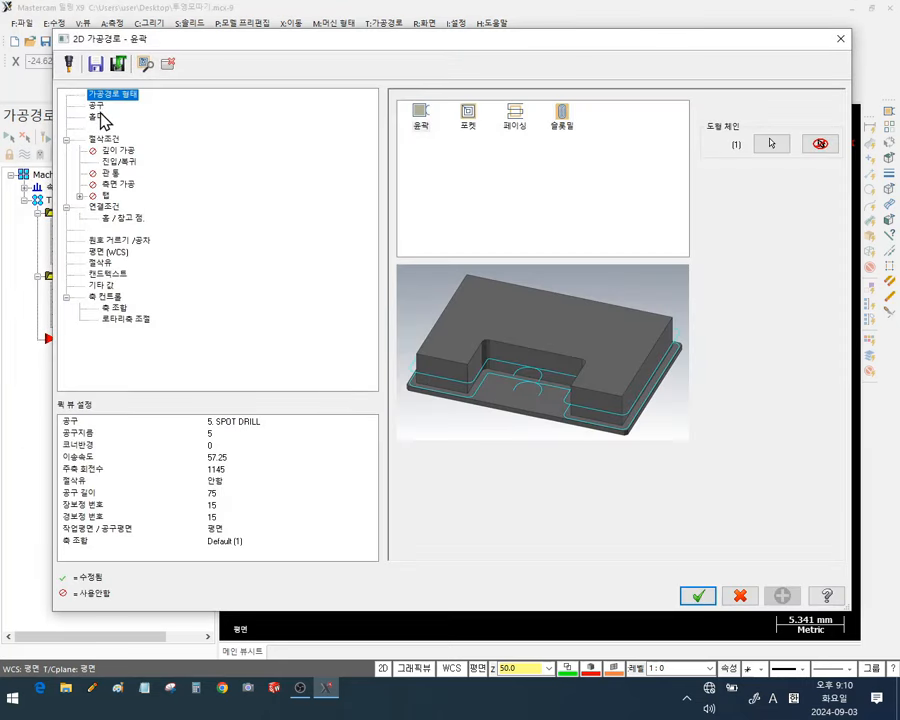
left_click(99, 110)
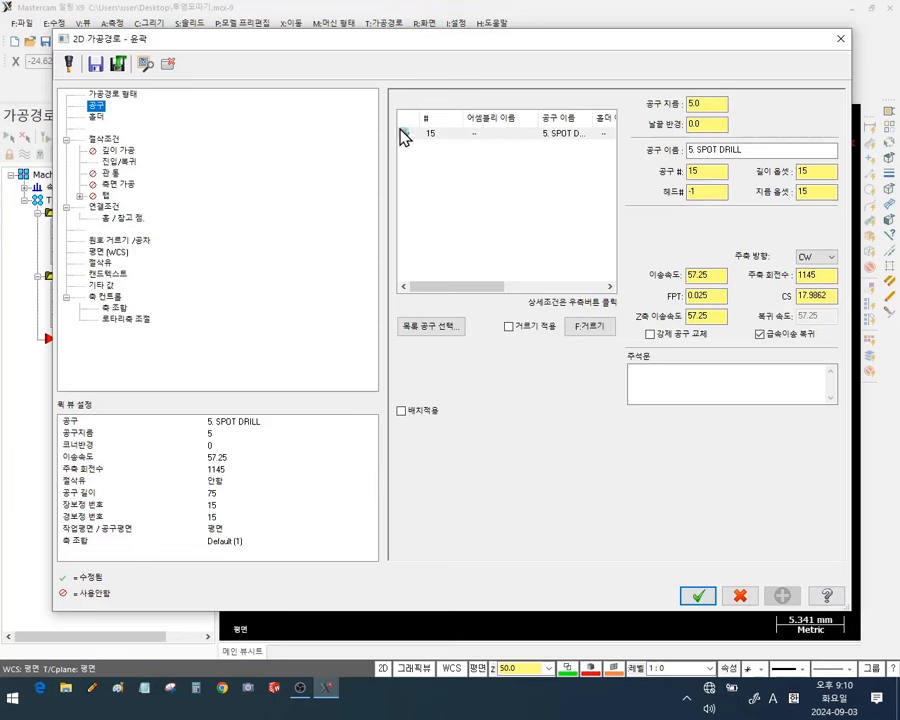
Set the contour type to 2D chamfer with a width of 0.1 and a tip offset of 0.3
left_click(113, 140)
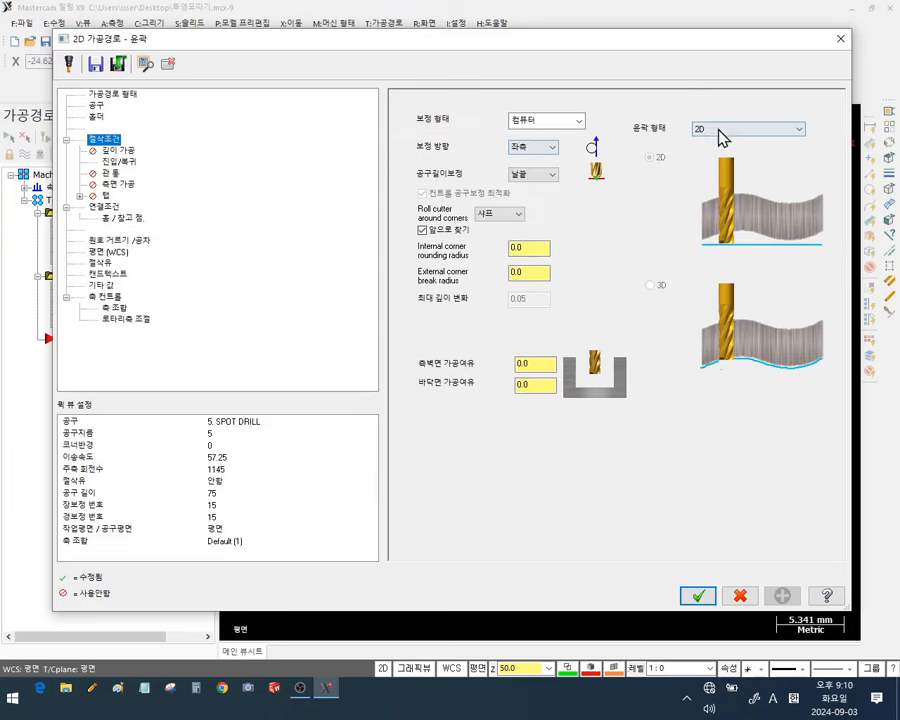
left_click(719, 128)
left_click(715, 141)
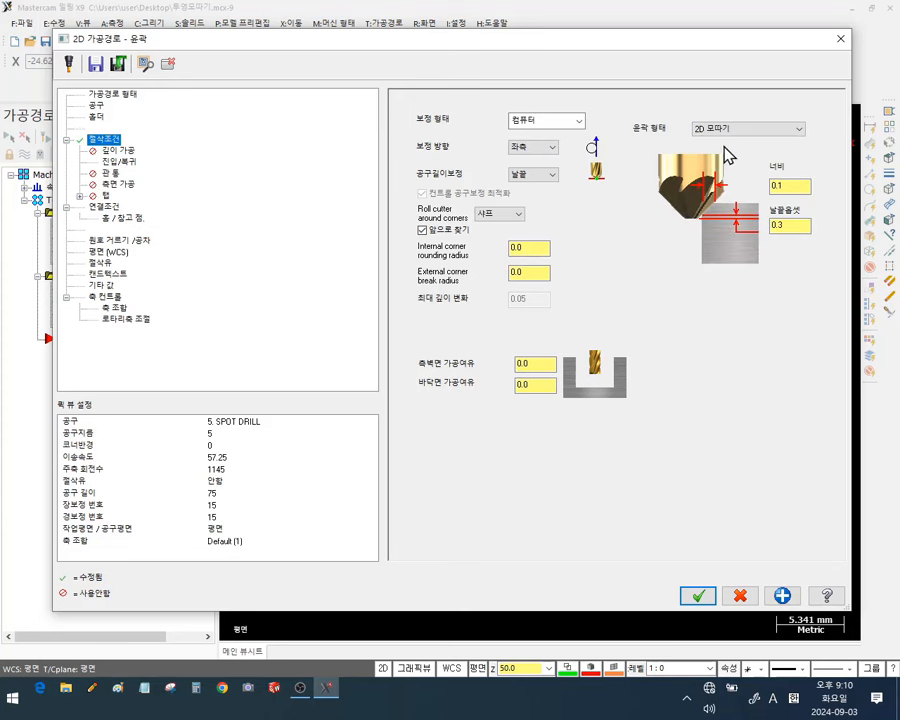
left_click(792, 228)
left_click(799, 185)
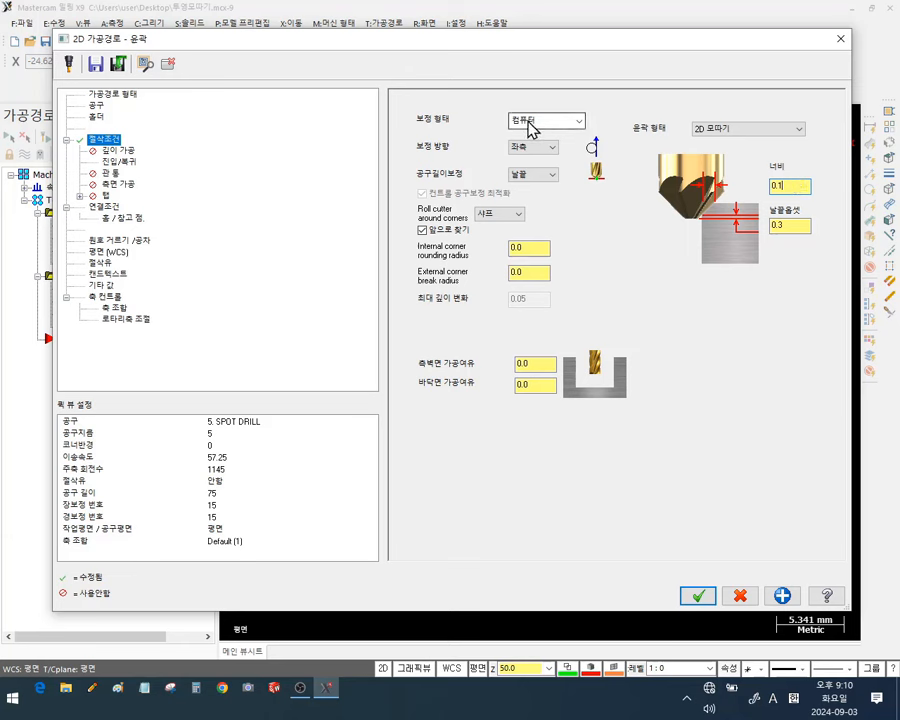
Turn off lead in/out, review the linking heights, and generate the 2D chamfer toolpath
left_click(117, 161)
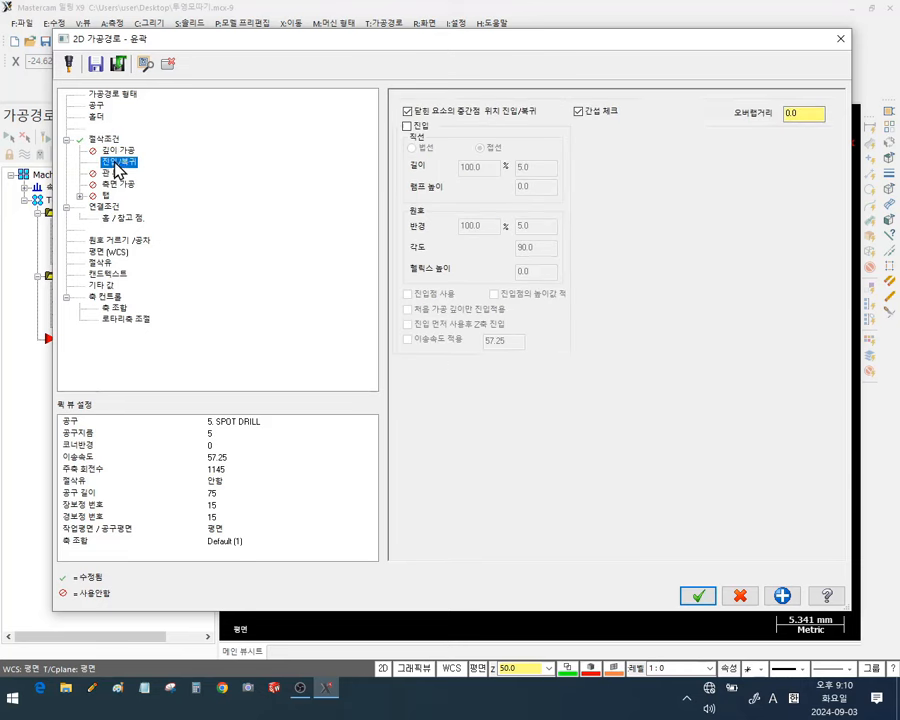
left_click(403, 99)
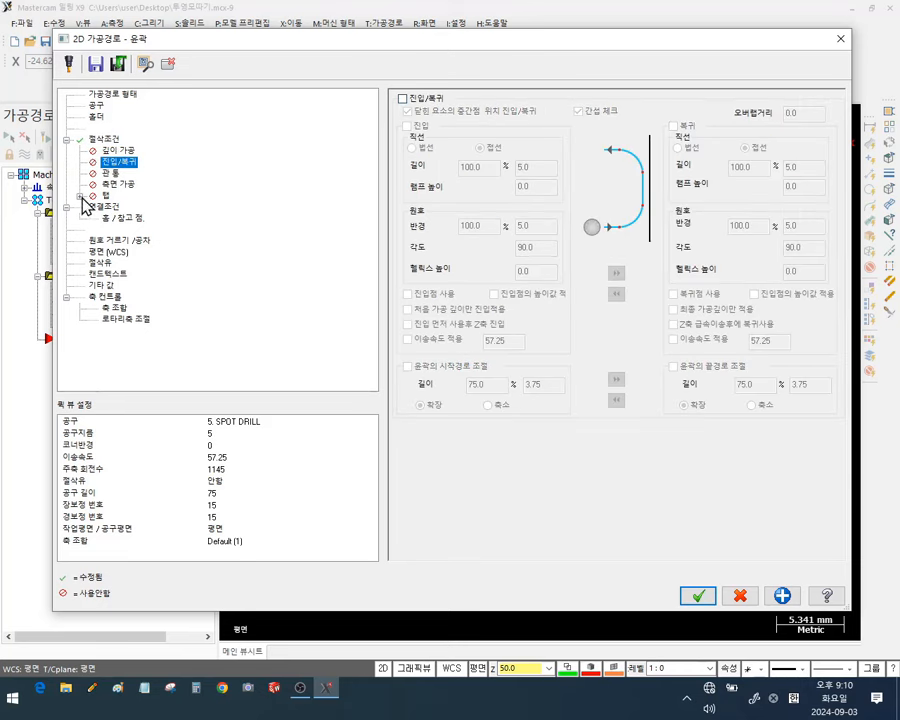
left_click(112, 207)
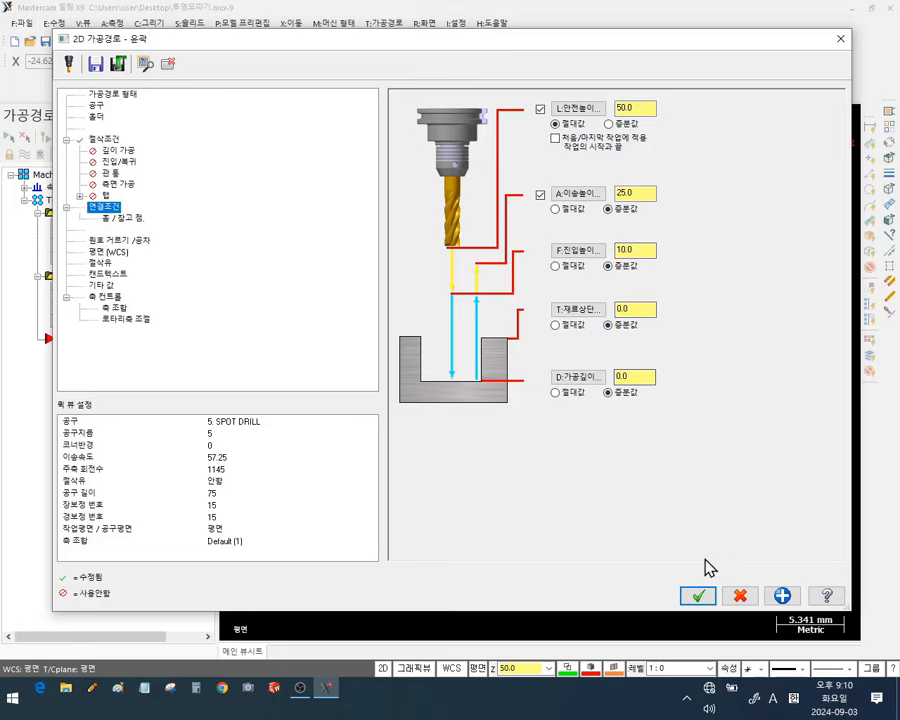
left_click(700, 598)
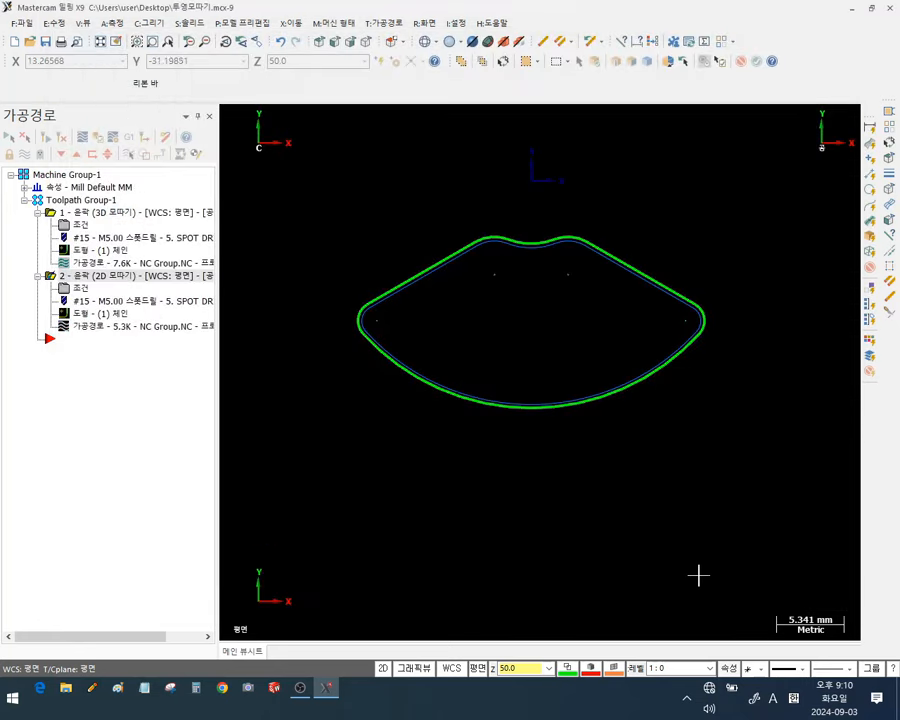
Inspect the 2D chamfer toolpath along the boundary, open its backplot to check the tool's start position, and close it
scroll(561, 303, "up", 2)
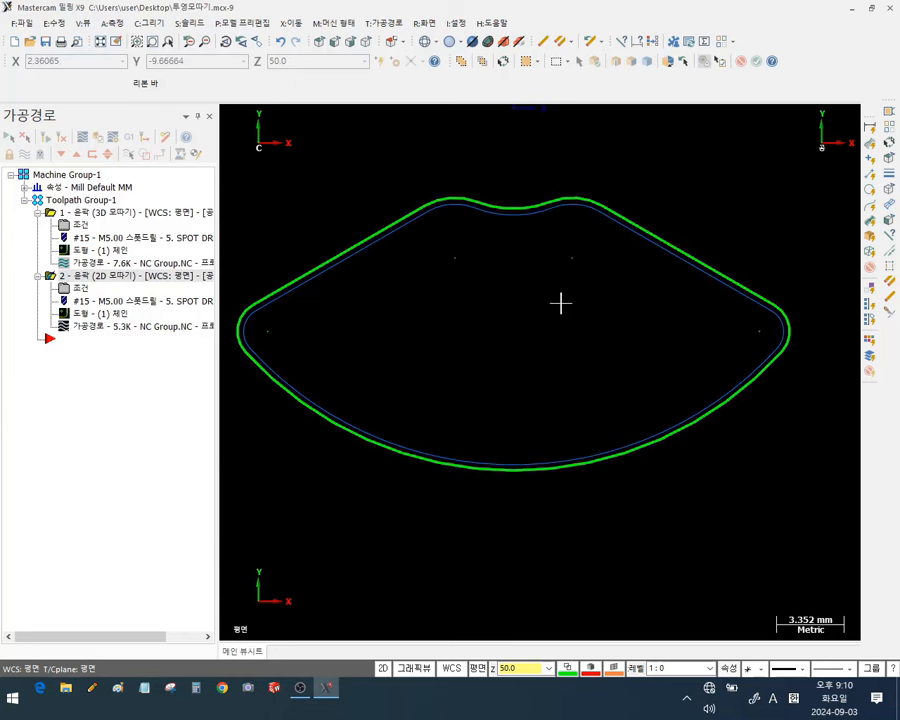
left_click(124, 328)
scroll(565, 327, "down", 1)
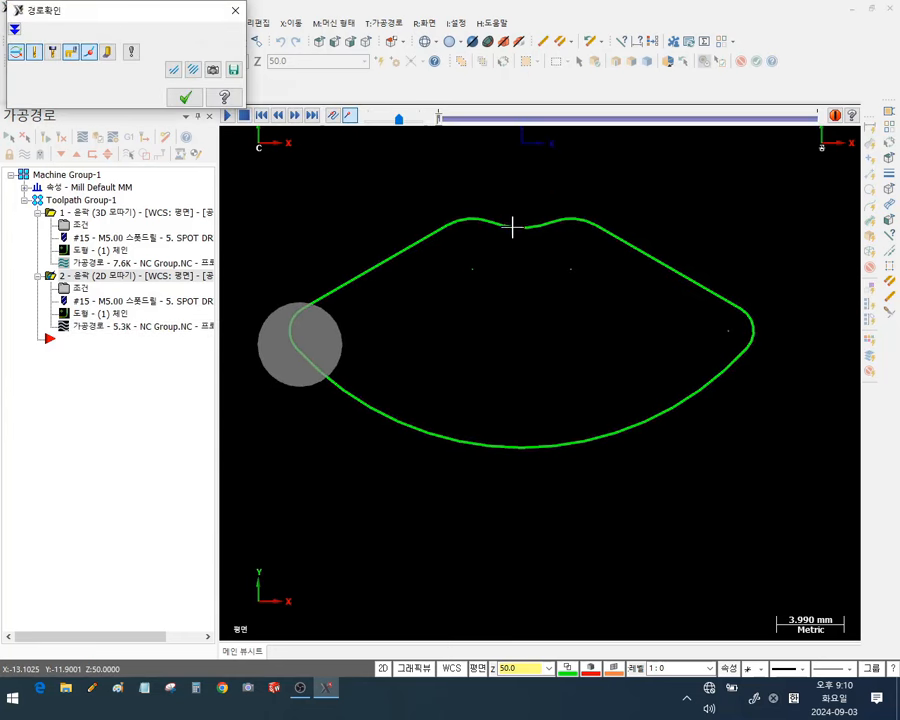
left_click(184, 97)
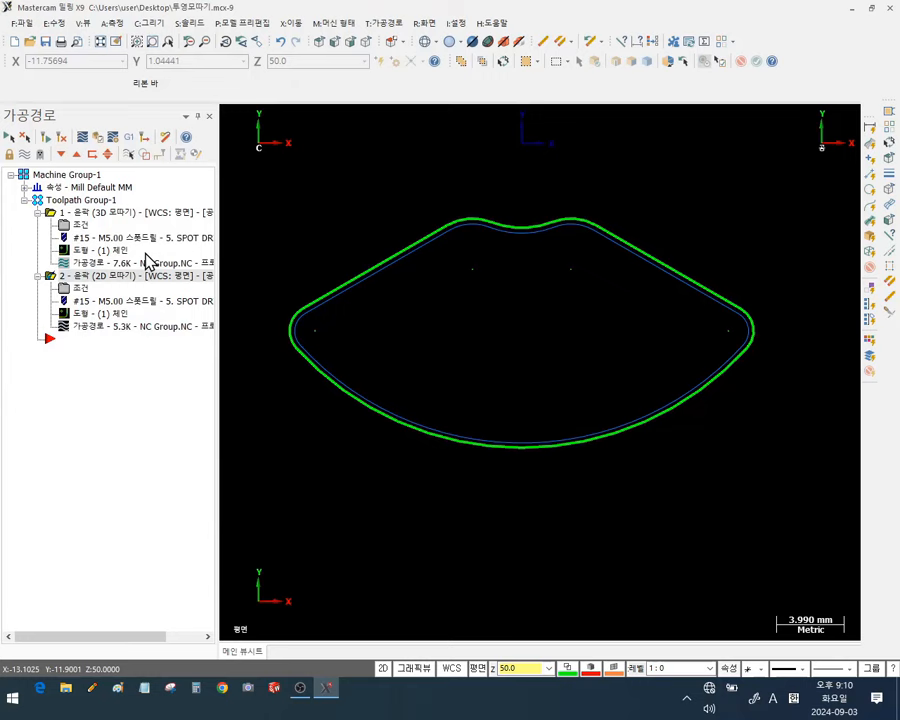
Enable lead in/out for the 2D chamfer operation, leaving the entry and exit moves off, and accept the parameters
left_click(82, 290)
left_click(122, 162)
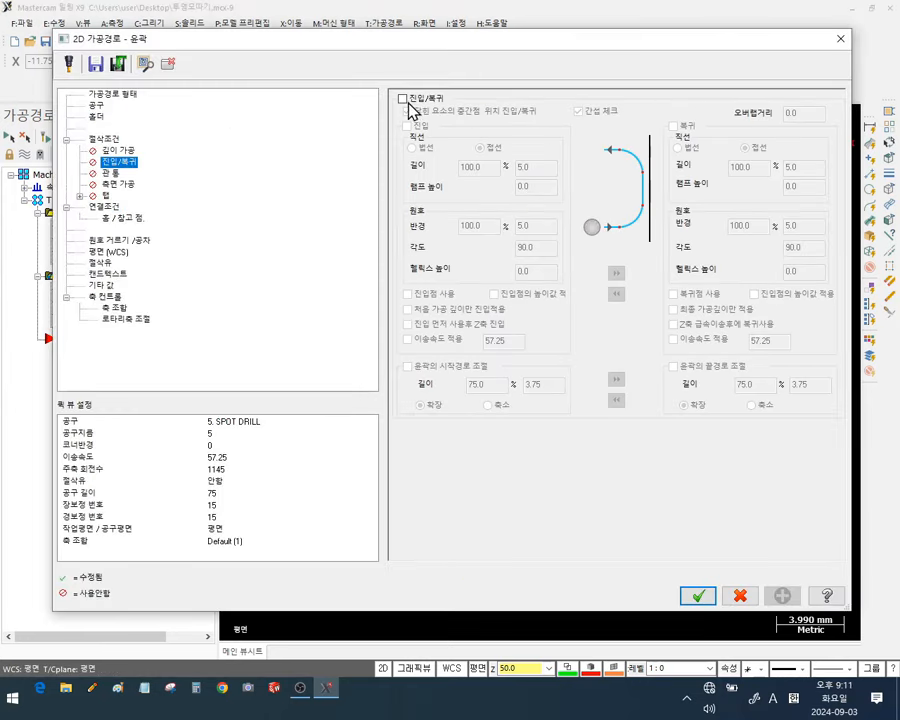
left_click(405, 100)
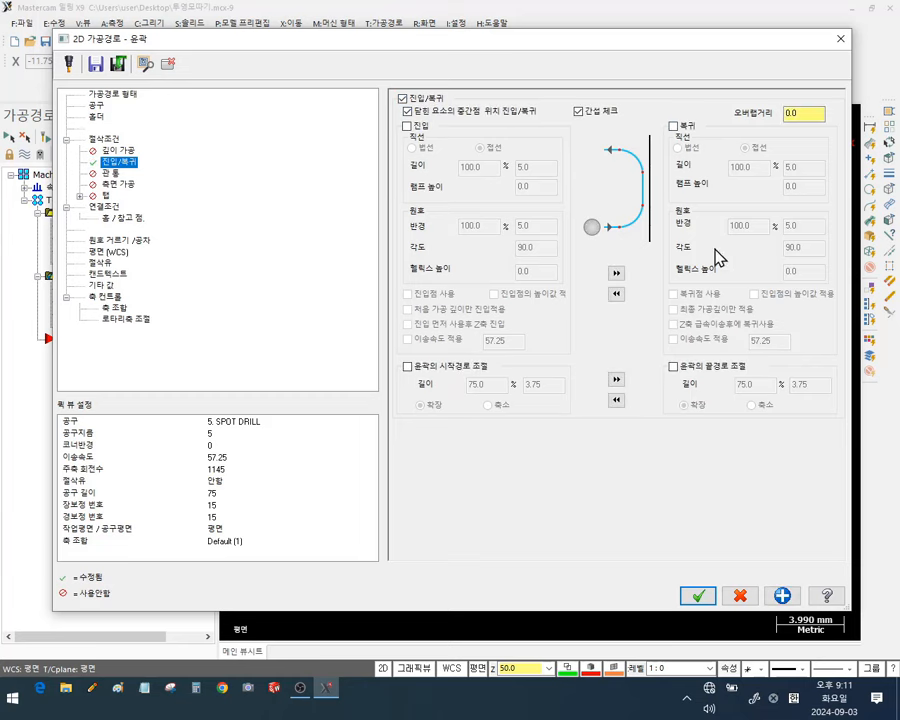
left_click(697, 596)
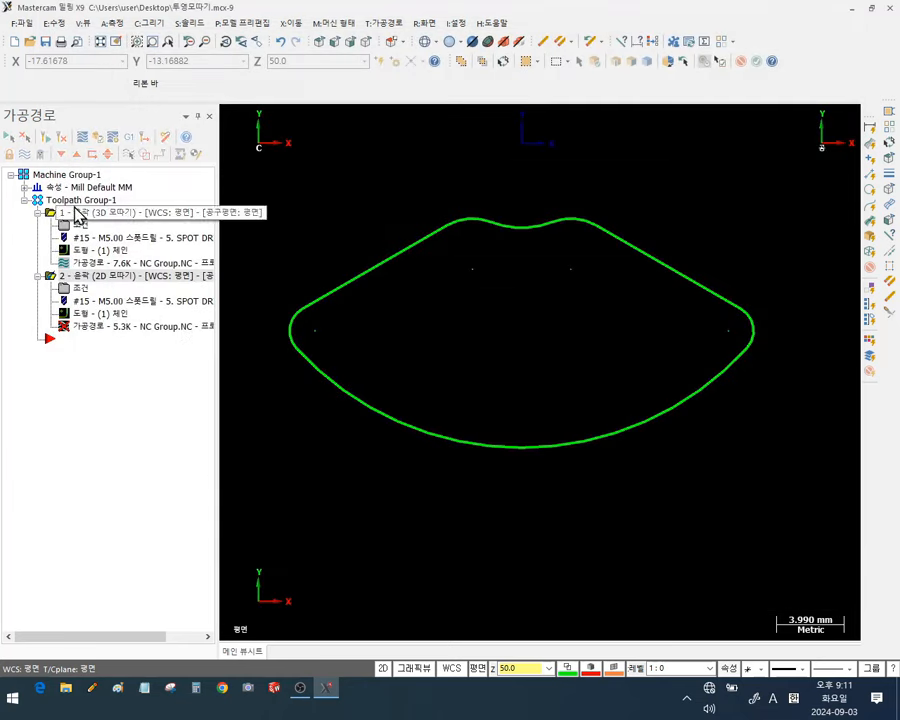
Regenerate the 2D chamfer toolpath, run its backplot through to the end of the contour, and close the backplot
left_click(47, 137)
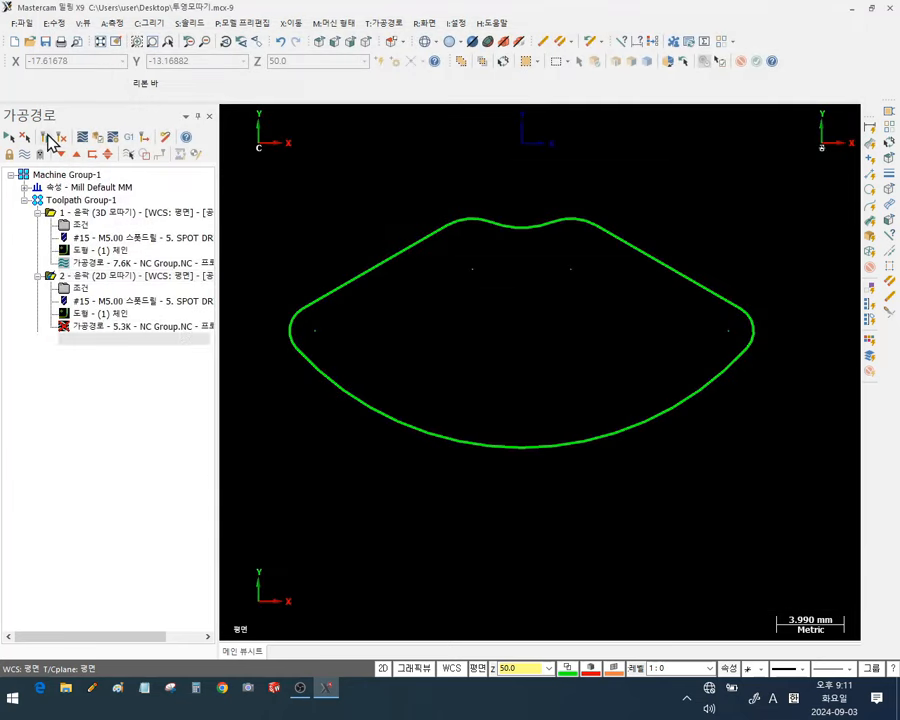
left_click(90, 330)
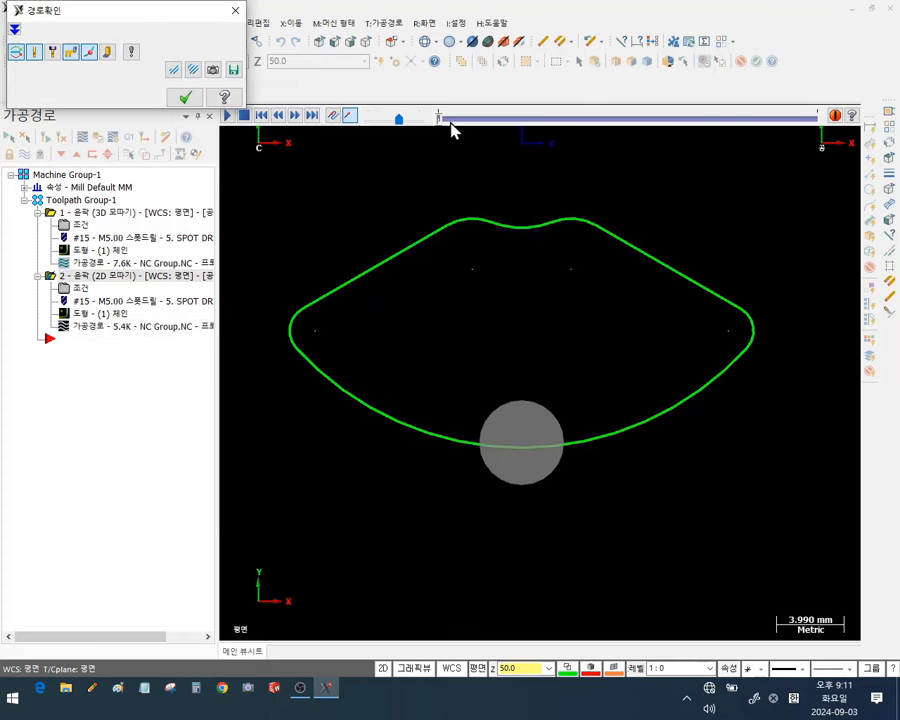
mouse_move(441, 123)
left_mouse_down()
mouse_move(552, 145)
mouse_move(826, 168)
mouse_move(824, 160)
left_mouse_up()
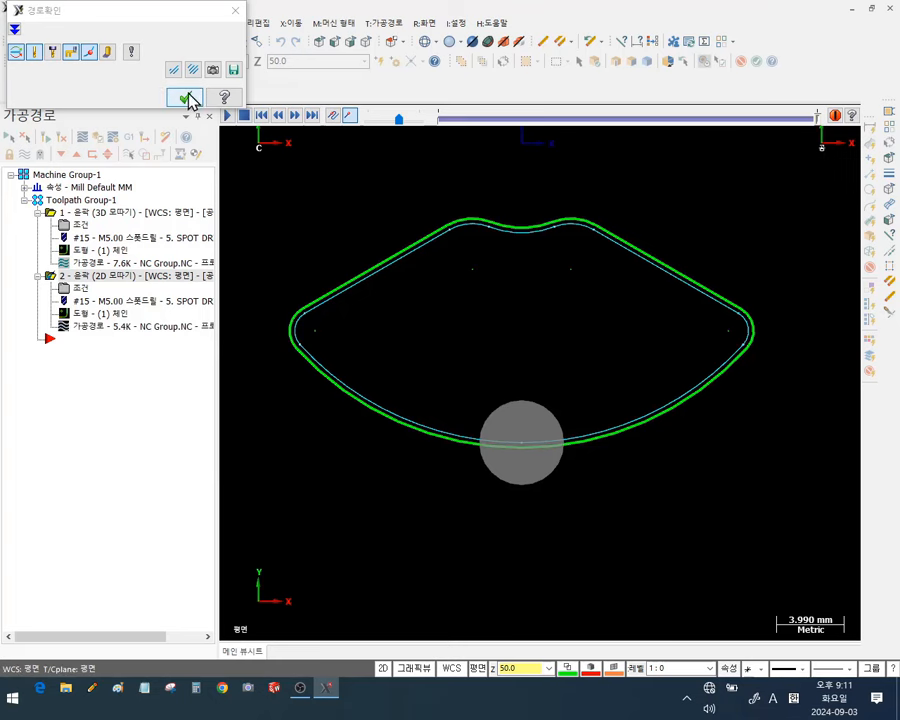
key("F1")
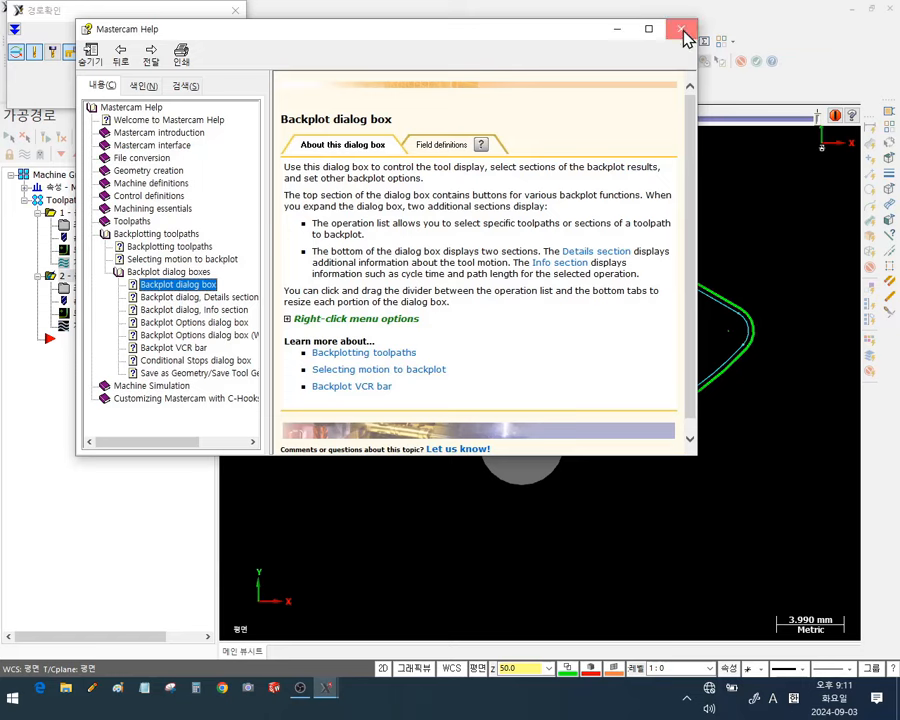
left_click(681, 29)
scroll(530, 331, "up", 1)
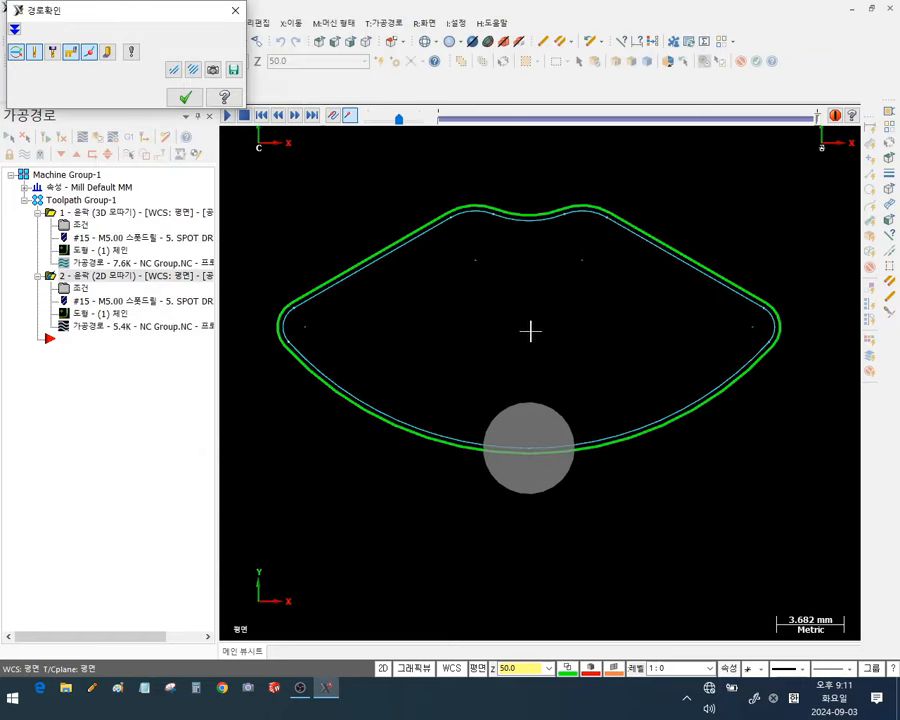
left_click(185, 98)
Check the 2D chamfer toolpath in front and isometric views, and bring back the hidden wheel model with translucent shading
left_click(338, 41)
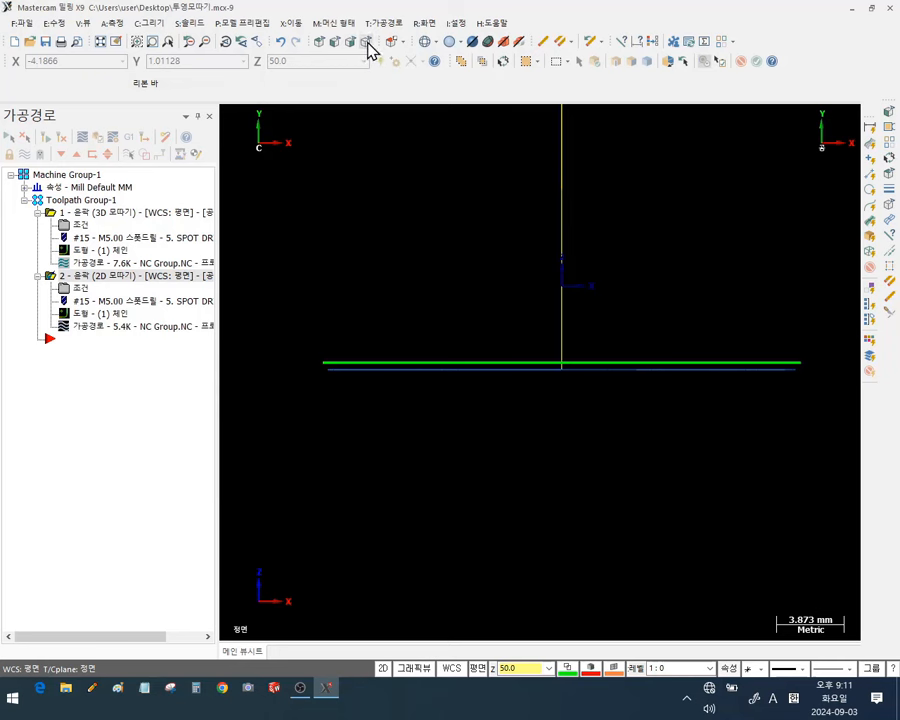
left_click(366, 42)
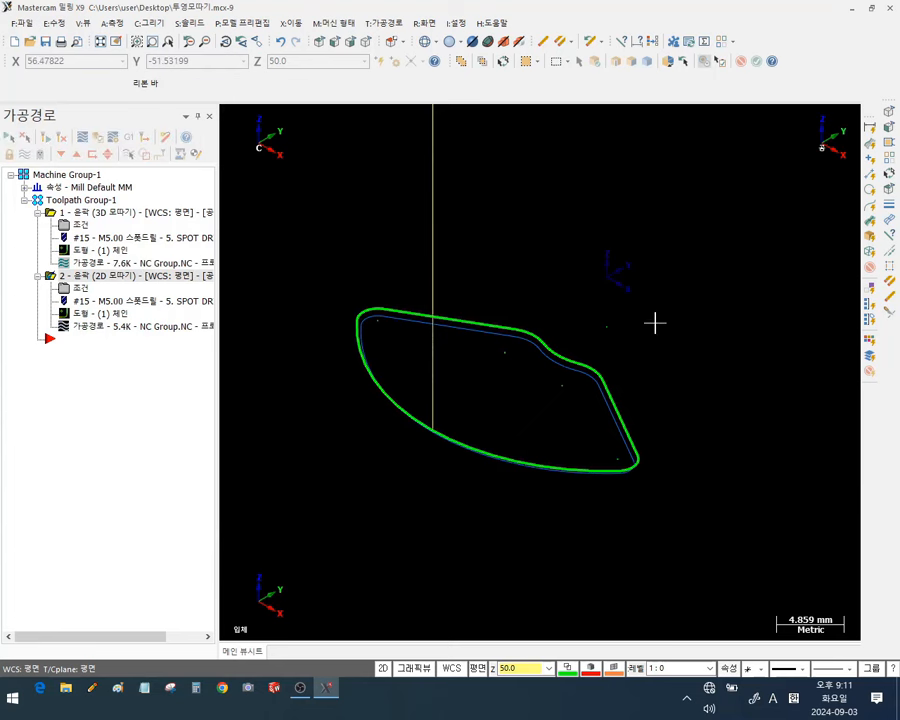
key("alt+e")
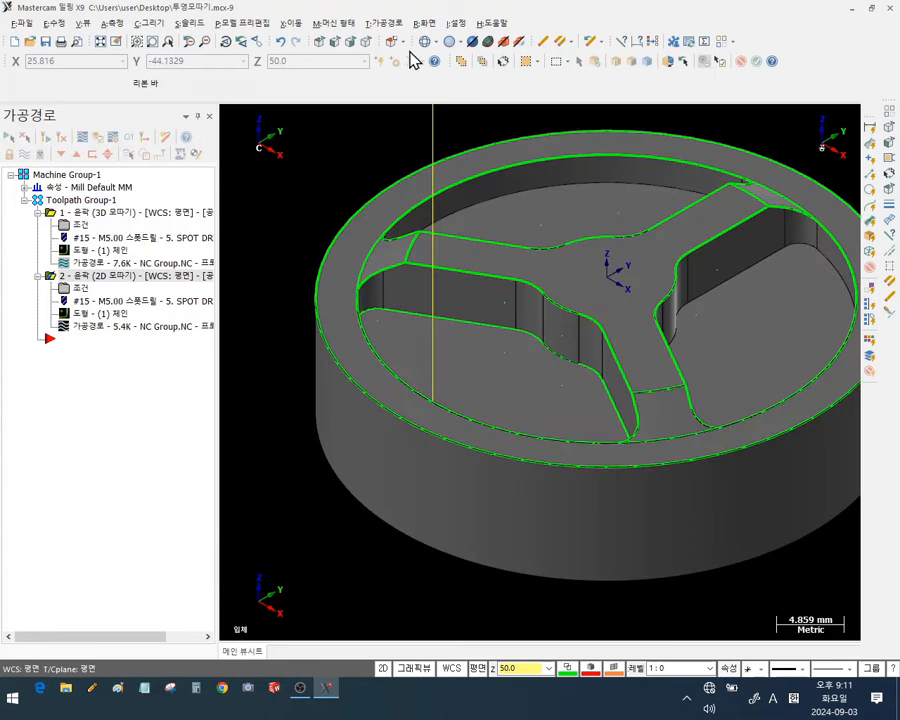
left_click(470, 42)
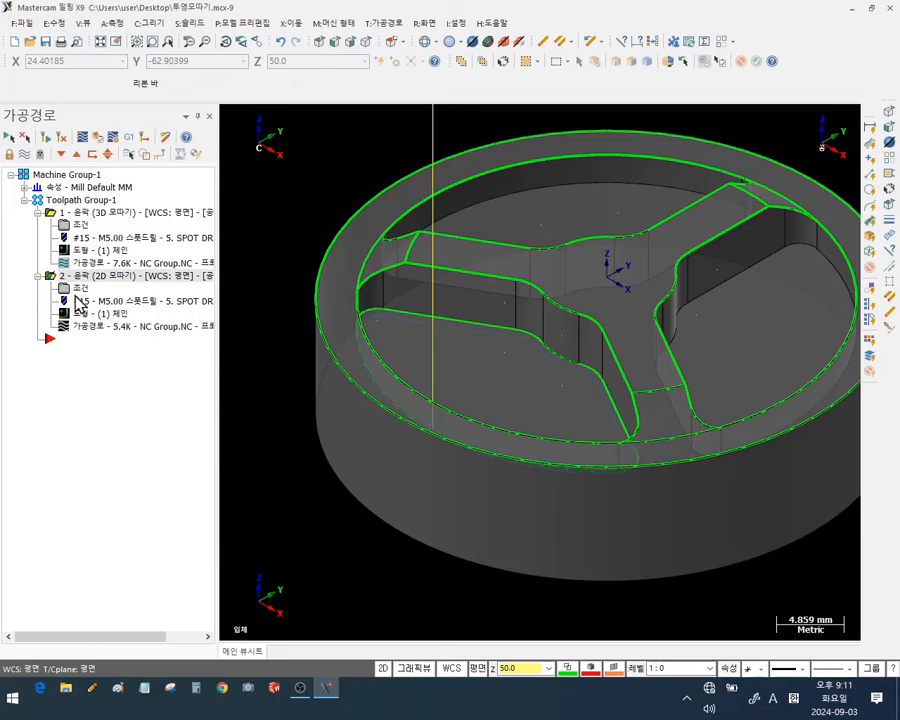
In the 2D chamfer's linking parameters, set both the top of stock and the depth to absolute 10
left_click(79, 289)
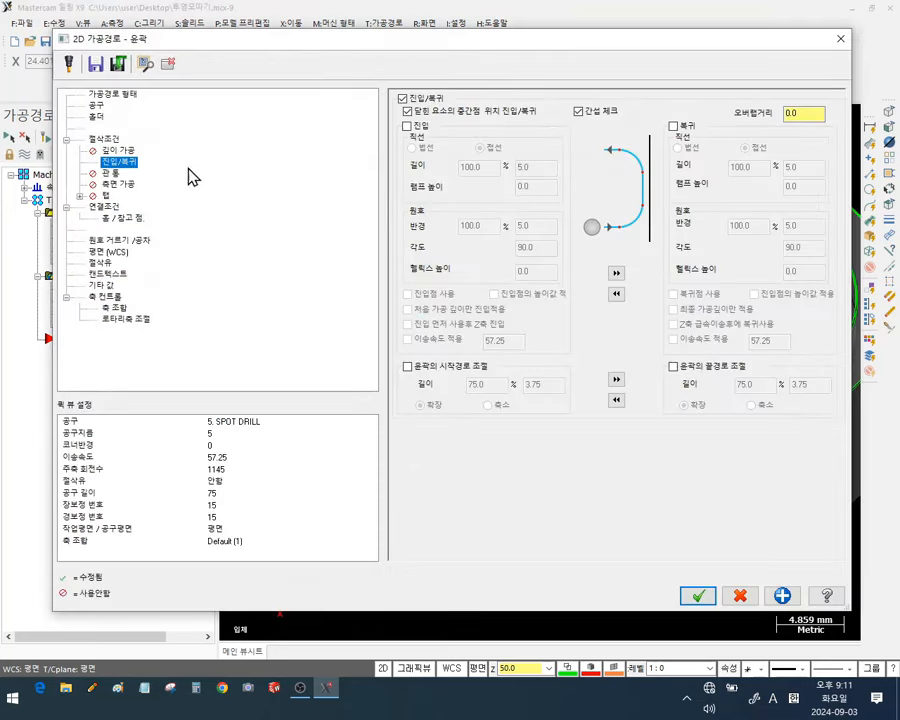
left_click(104, 206)
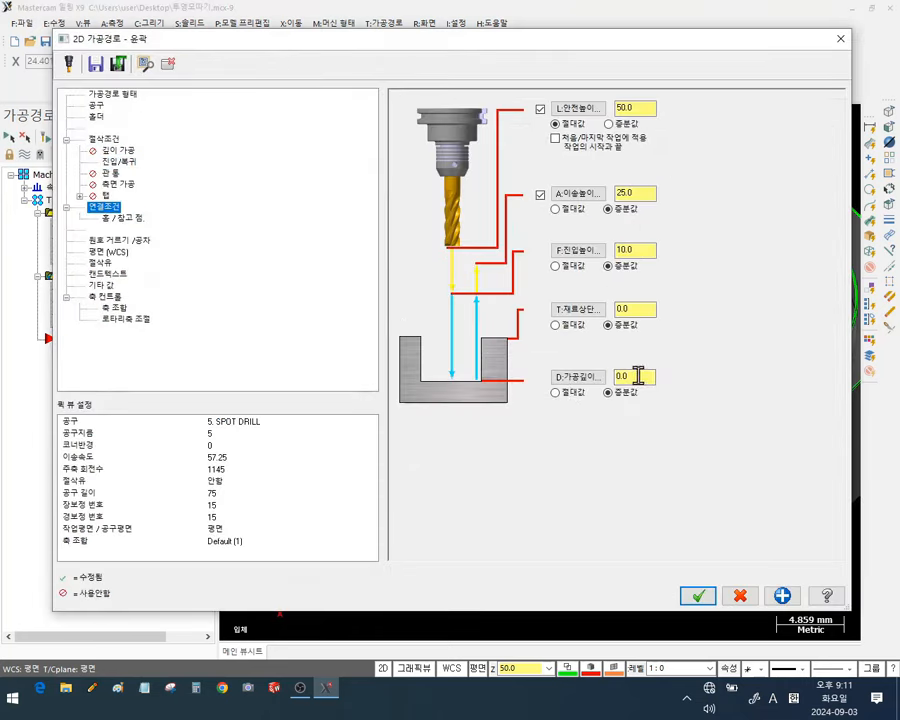
left_click(577, 309)
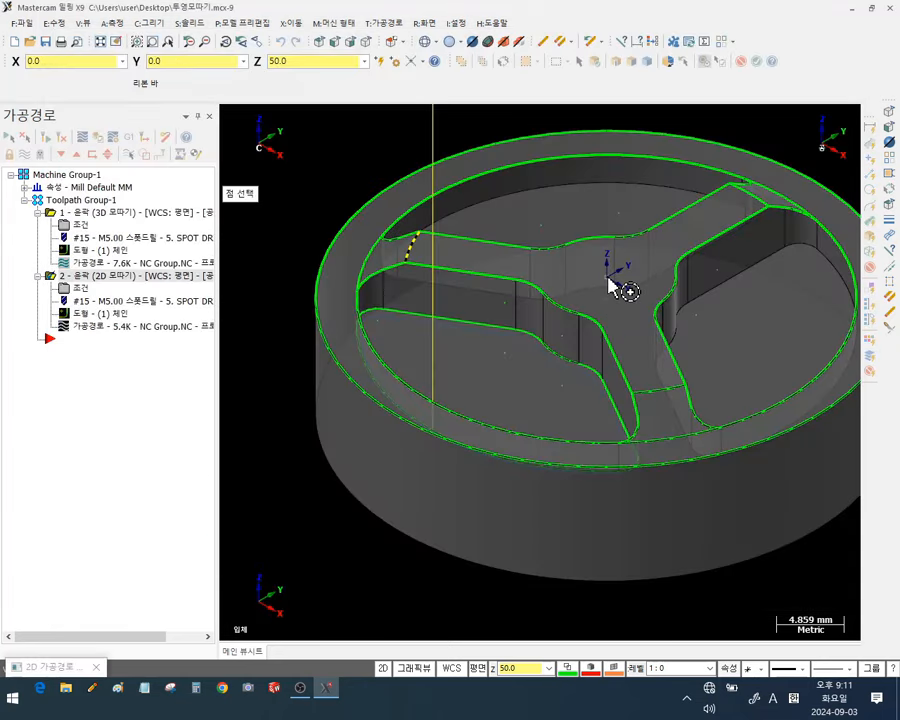
left_click(608, 279)
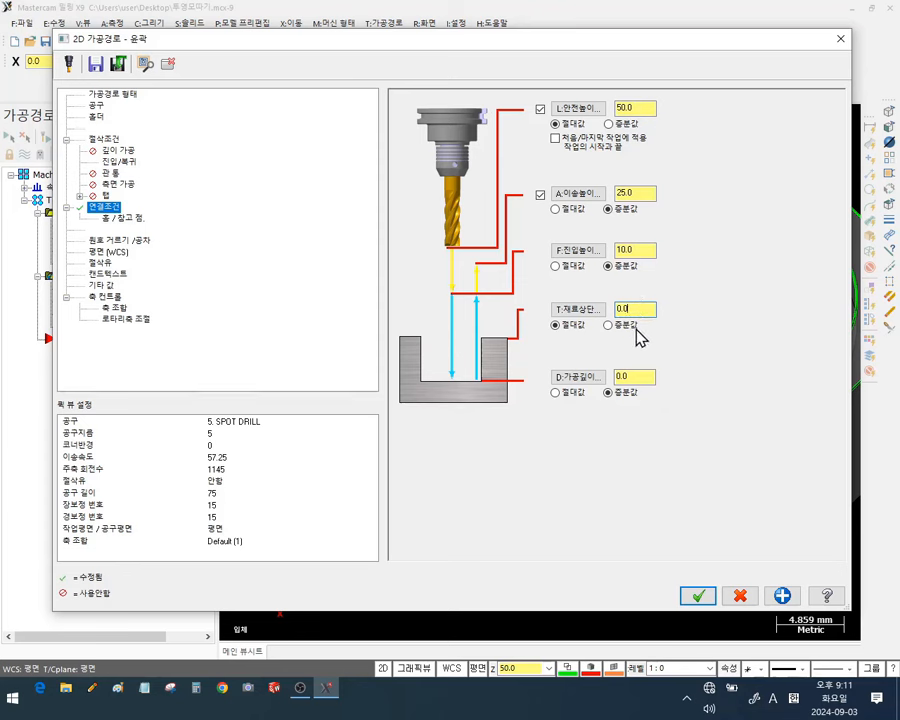
left_click_drag(634, 309, 589, 309)
type("10")
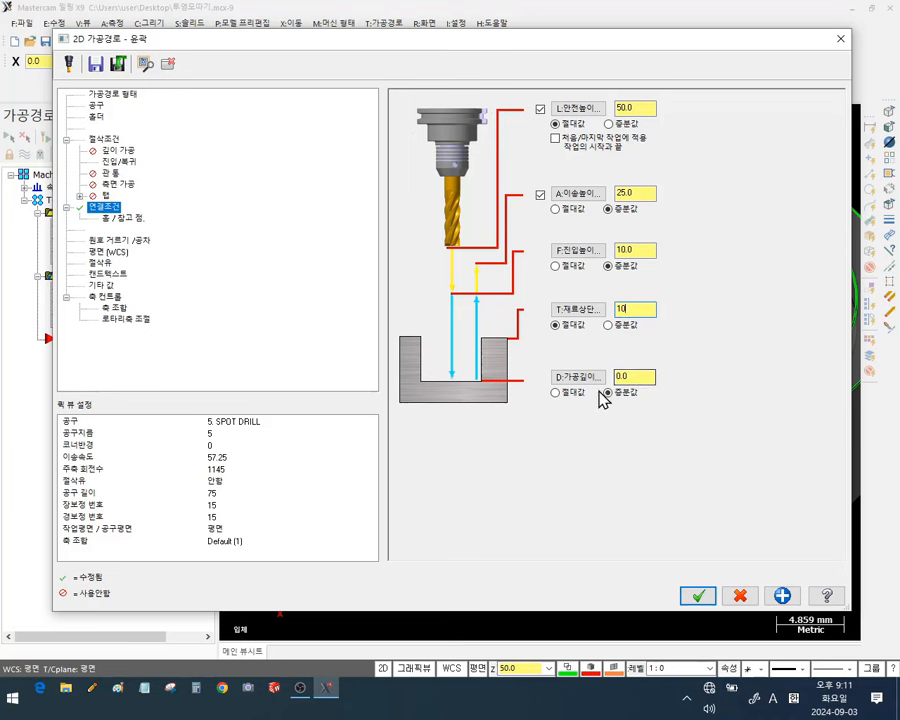
left_click(556, 392)
double_click(626, 376)
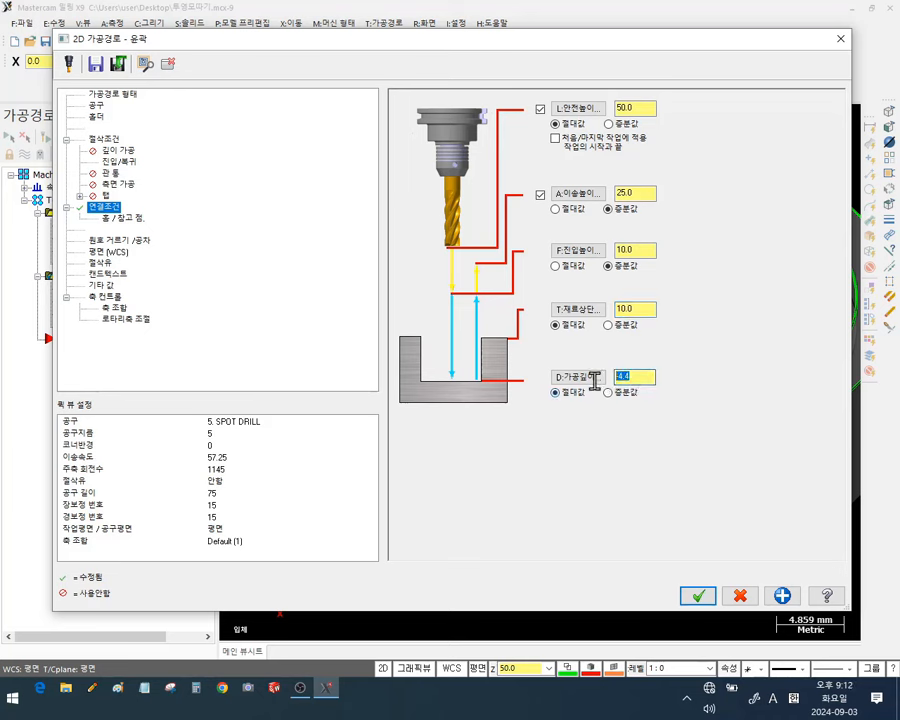
type("10")
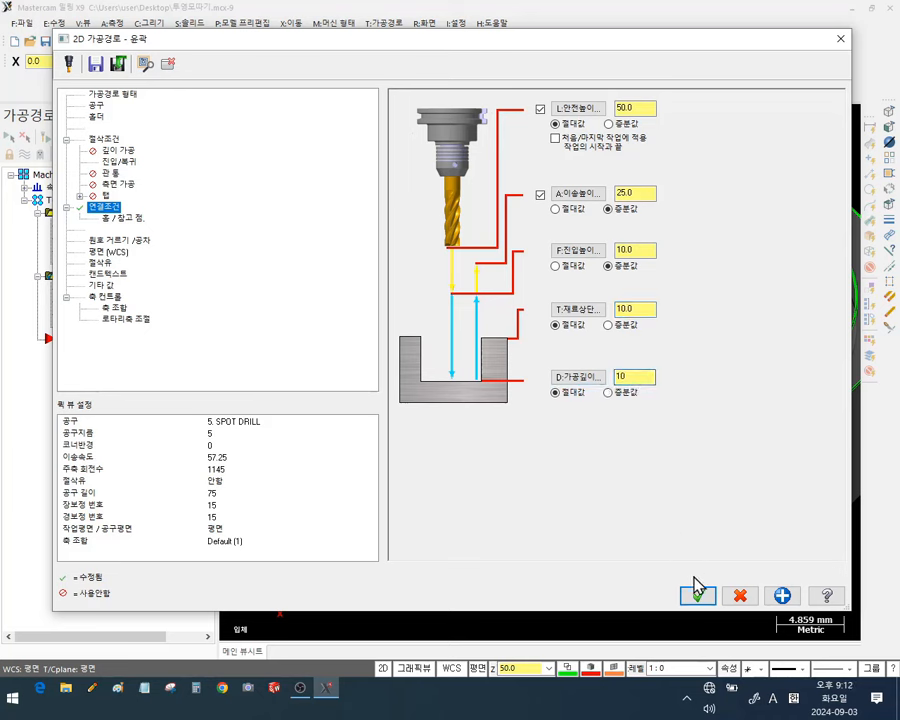
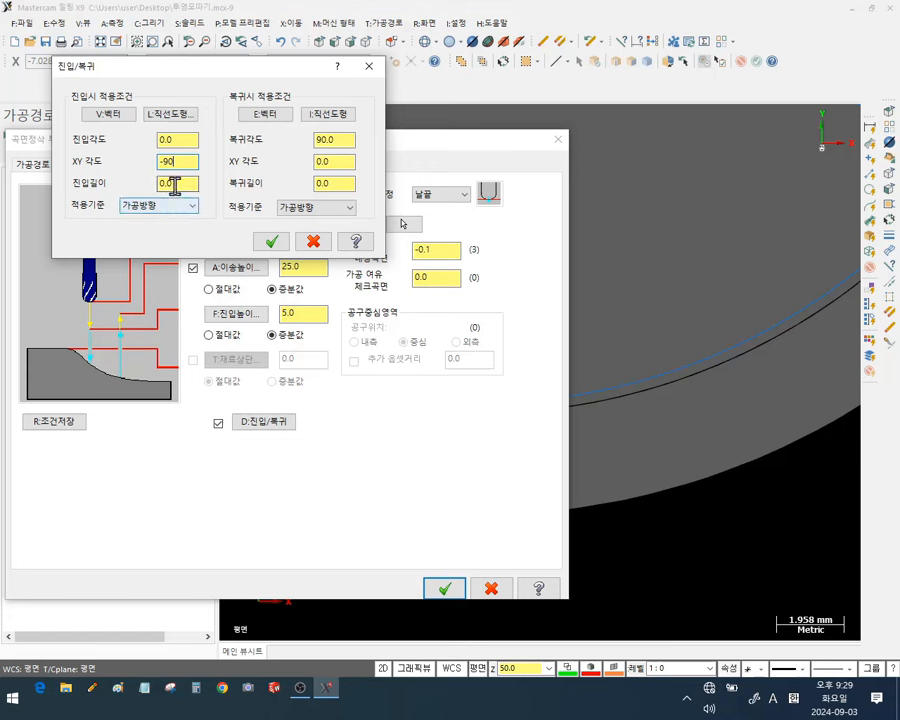
Set the projection operation's entry length to 3 and its exit to angle 0, XY angle 90 and length 3, and accept the parameters
key("Tab")
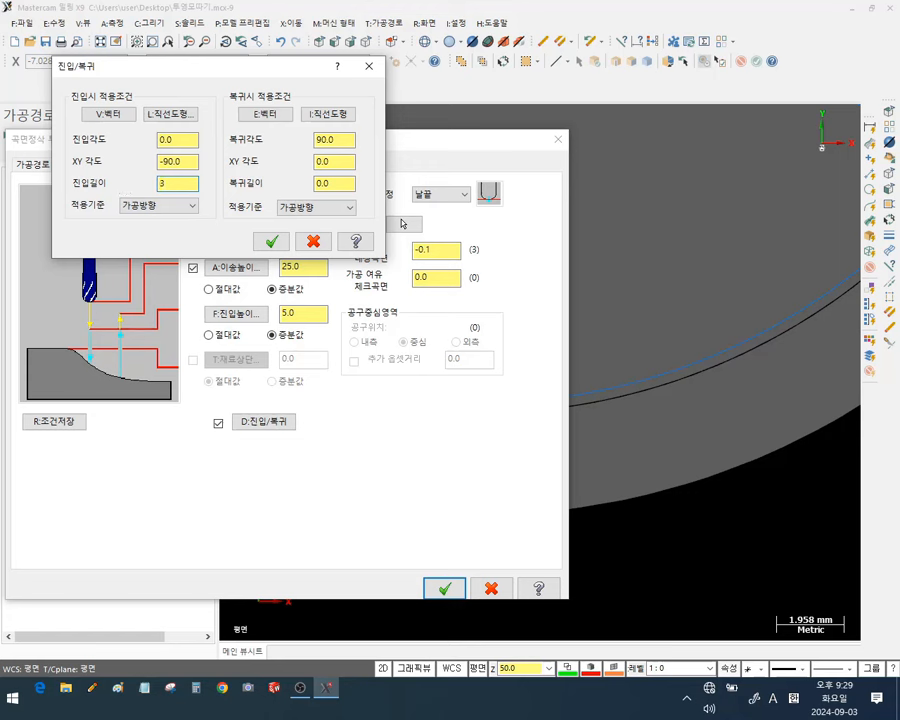
left_click(312, 140)
type("0")
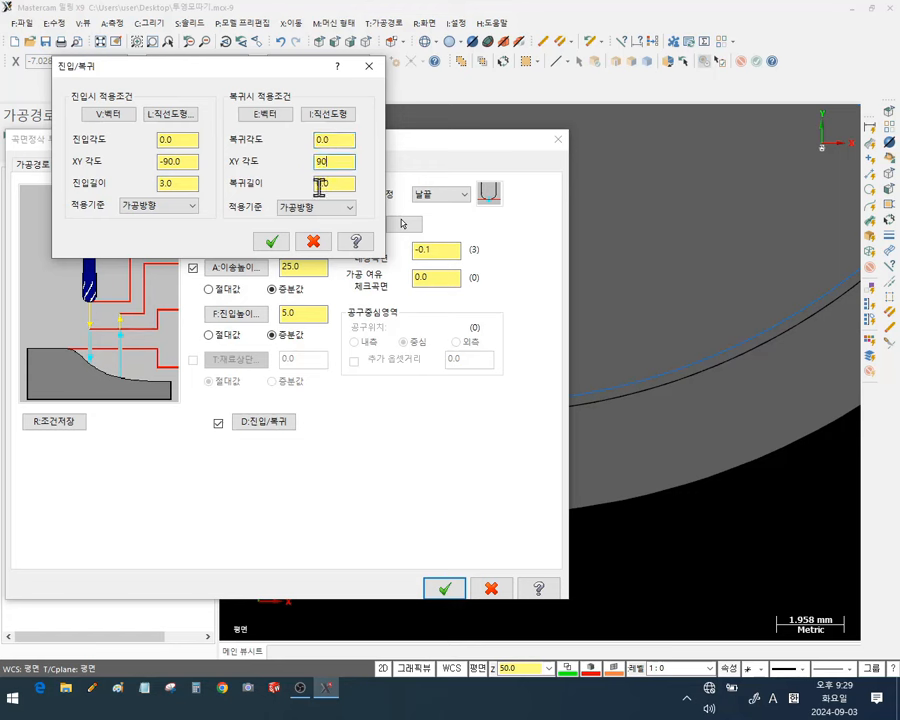
double_click(327, 186)
type("3")
left_click(271, 241)
left_click(445, 588)
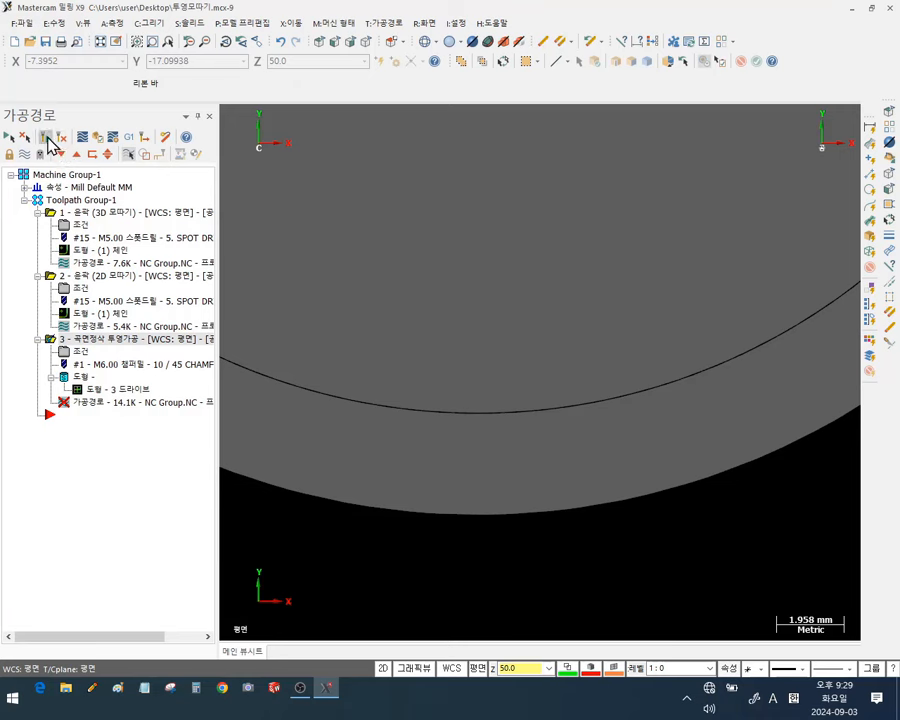
Regenerate the surface finish projection toolpath and open its backplot
left_click(46, 137)
scroll(570, 410, "down", 3)
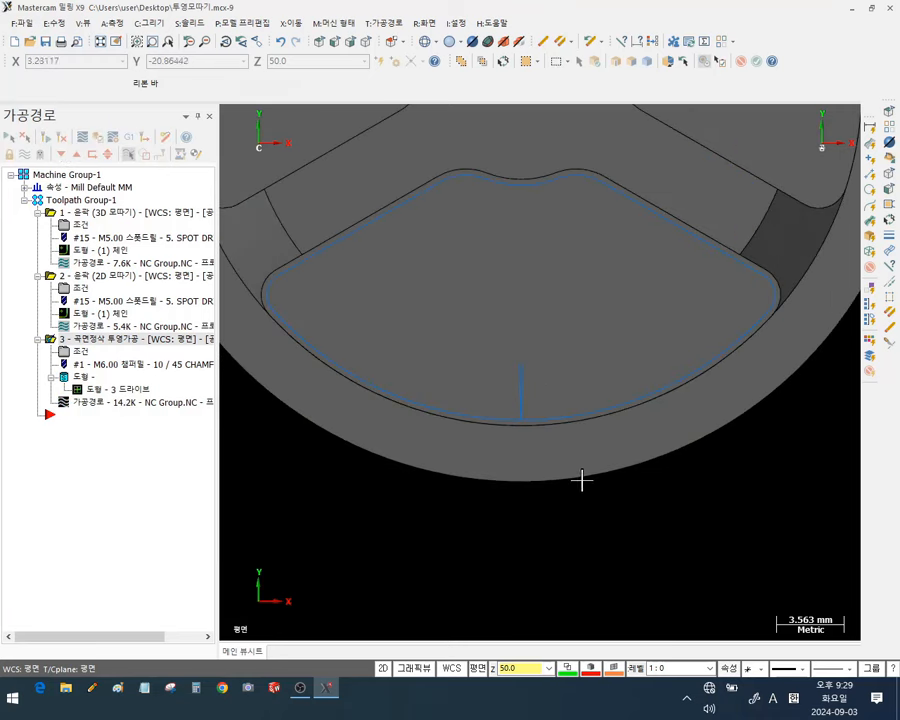
left_click(122, 402)
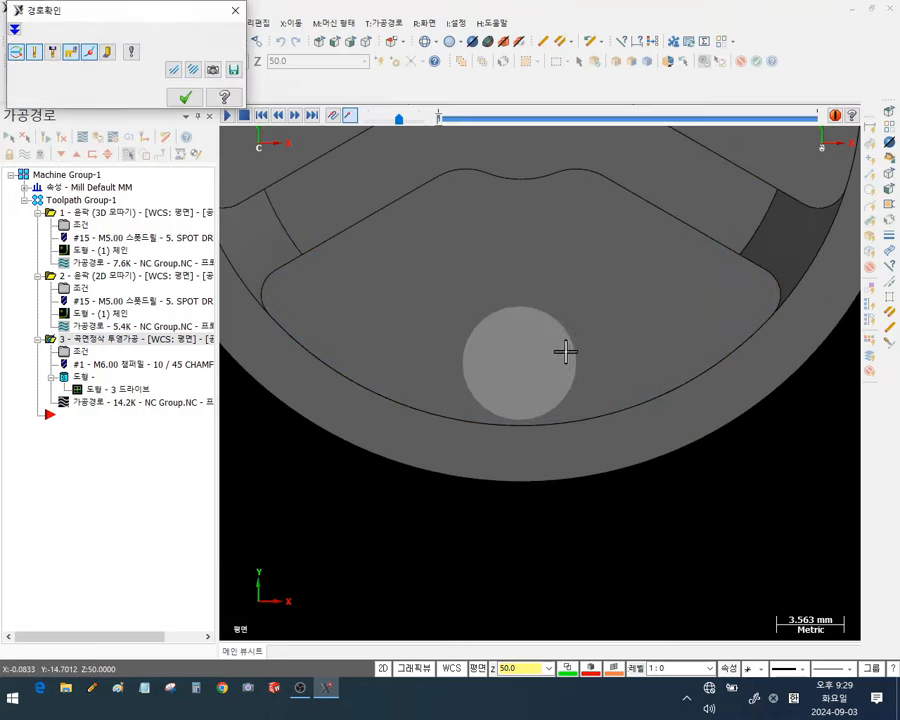
Play the projection backplot at a slower speed and examine the chamfer mill's entry move at the pocket edge
mouse_move(526, 401)
middle_mouse_down()
mouse_move(559, 326)
mouse_move(613, 342)
middle_mouse_up()
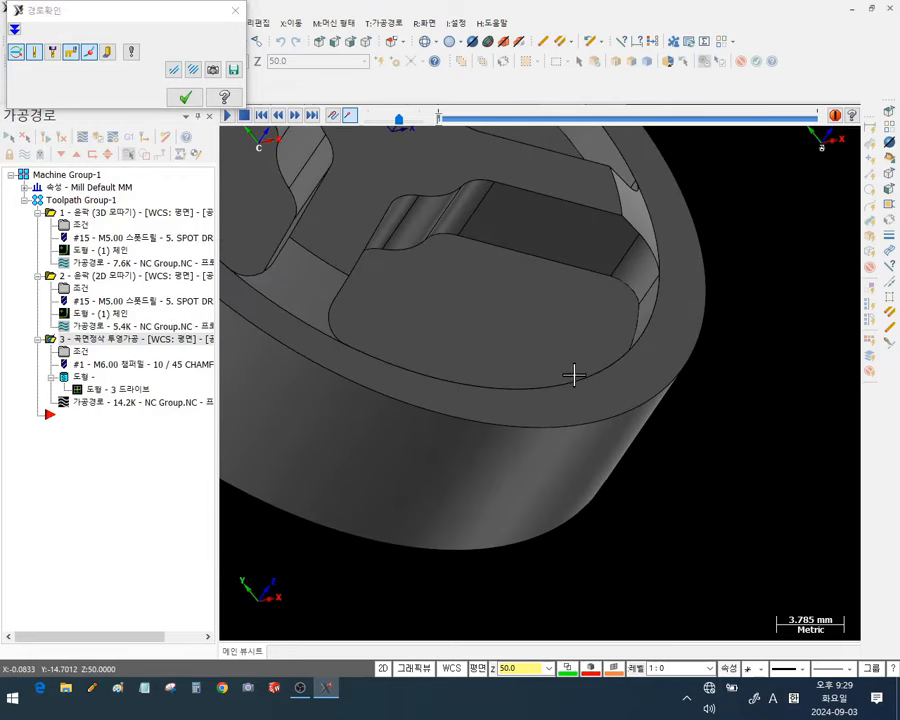
key("s")
key("s")
middle_click_drag(565, 401, 622, 418)
left_click_drag(399, 119, 378, 119)
left_click(229, 116)
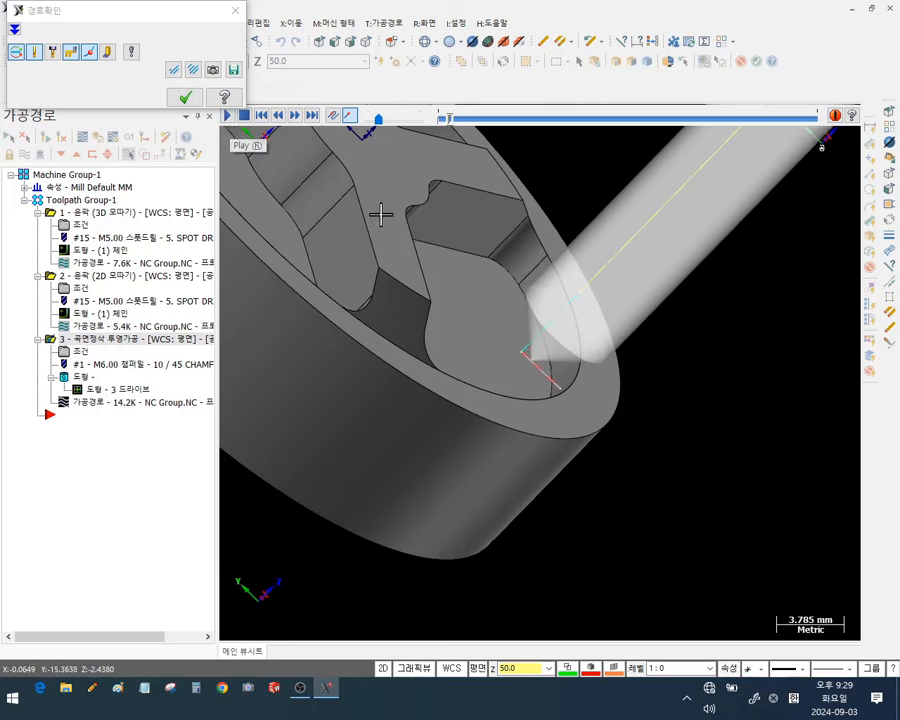
scroll(553, 386, "up", 2)
middle_click_drag(553, 386, 573, 422)
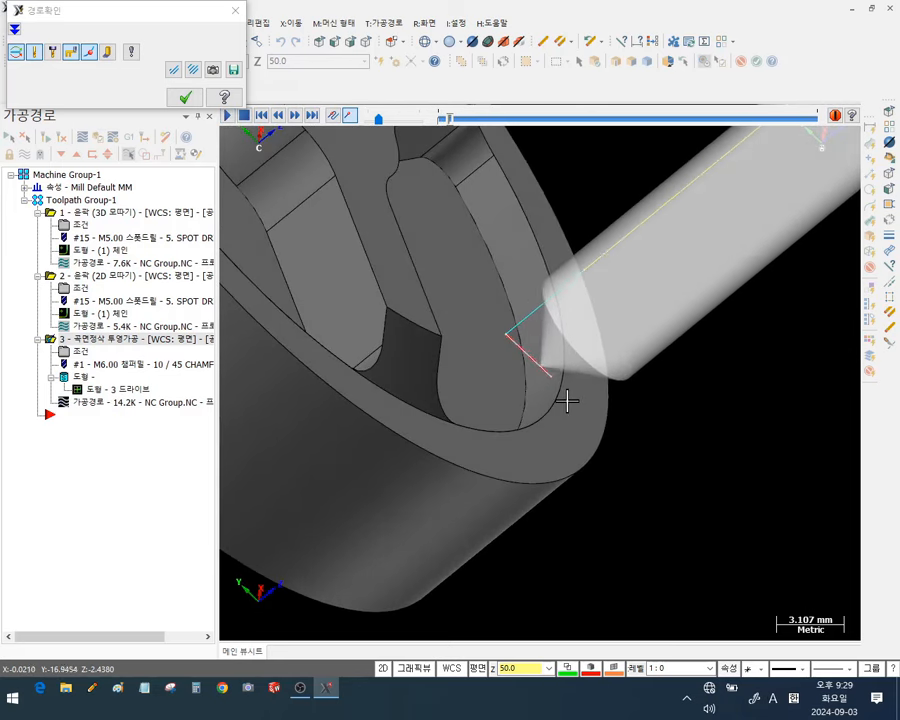
scroll(566, 398, "up", 3)
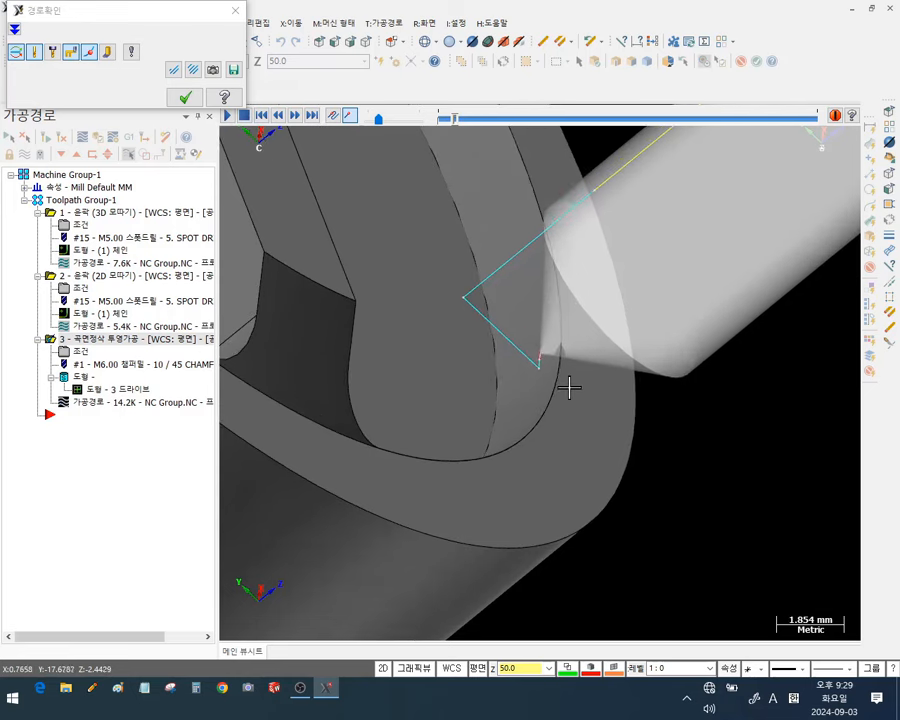
middle_click_drag(569, 382, 518, 364)
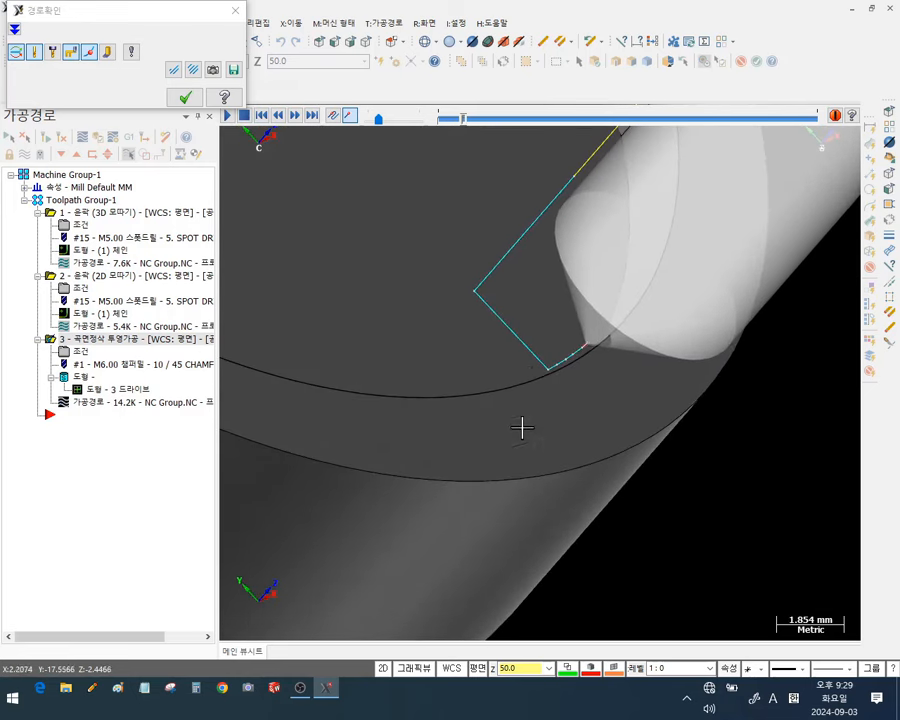
scroll(575, 480, "down", 3)
scroll(486, 217, "up", 2)
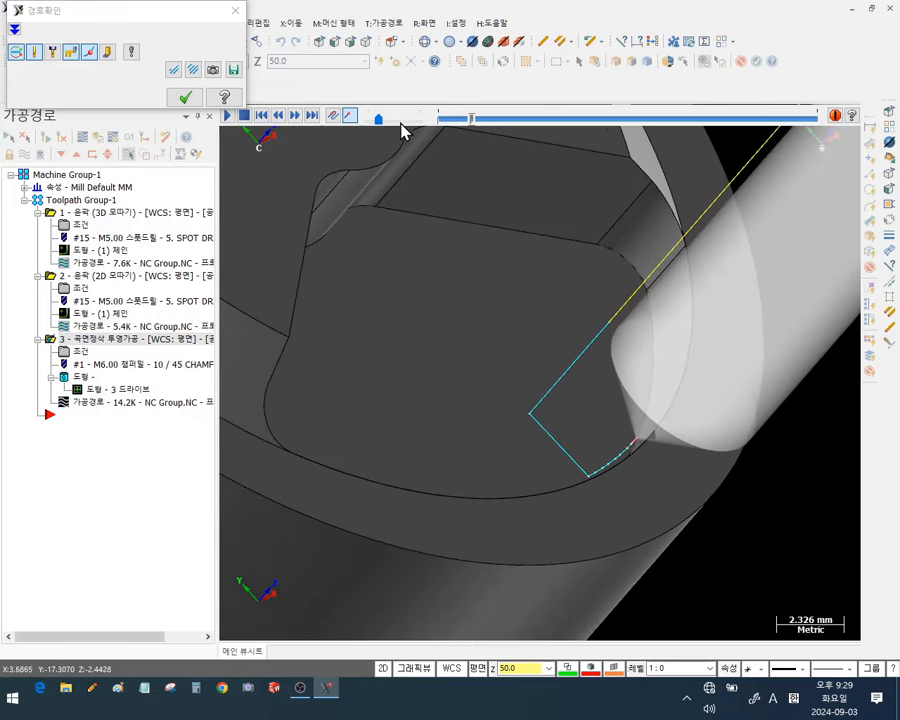
Follow the projection backplot around the pocket edge at adjusted speed and inspect the chamfer mill's path through to the exit move
mouse_move(380, 121)
left_mouse_down()
mouse_move(399, 120)
mouse_move(377, 120)
left_mouse_up()
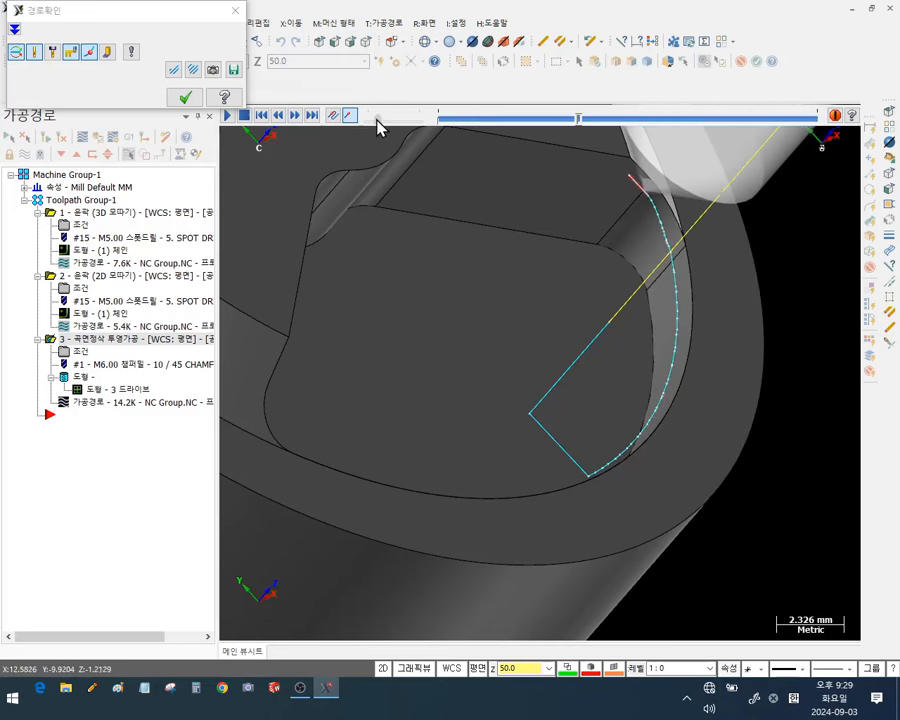
middle_click_drag(510, 241, 560, 240)
scroll(600, 260, "up", 2)
left_click_drag(379, 119, 389, 120)
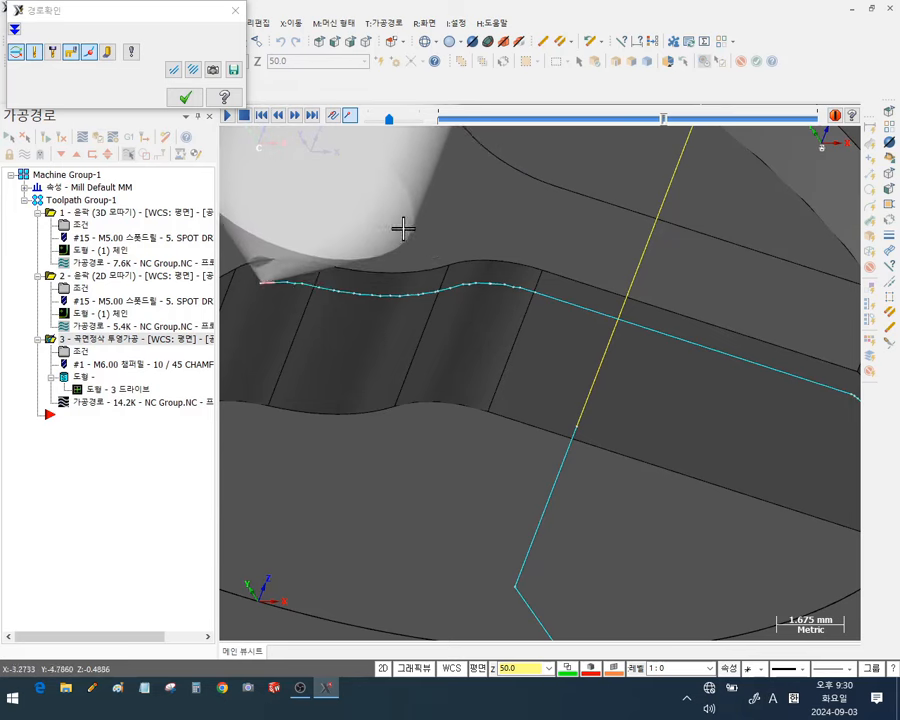
scroll(401, 220, "down", 2)
scroll(636, 297, "down", 3)
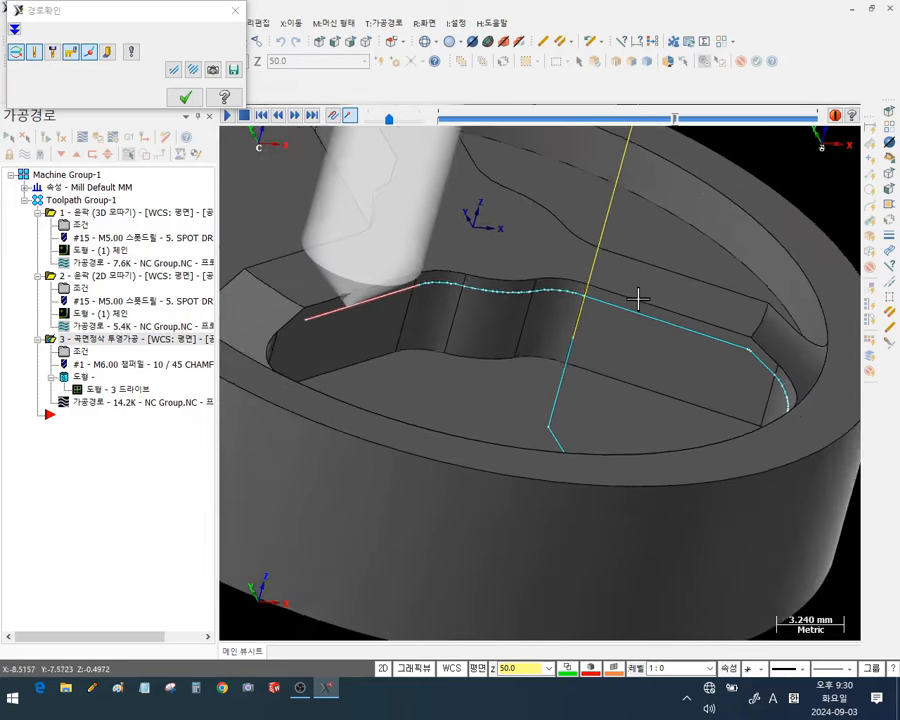
scroll(560, 325, "down", 2)
middle_click_drag(496, 355, 438, 362)
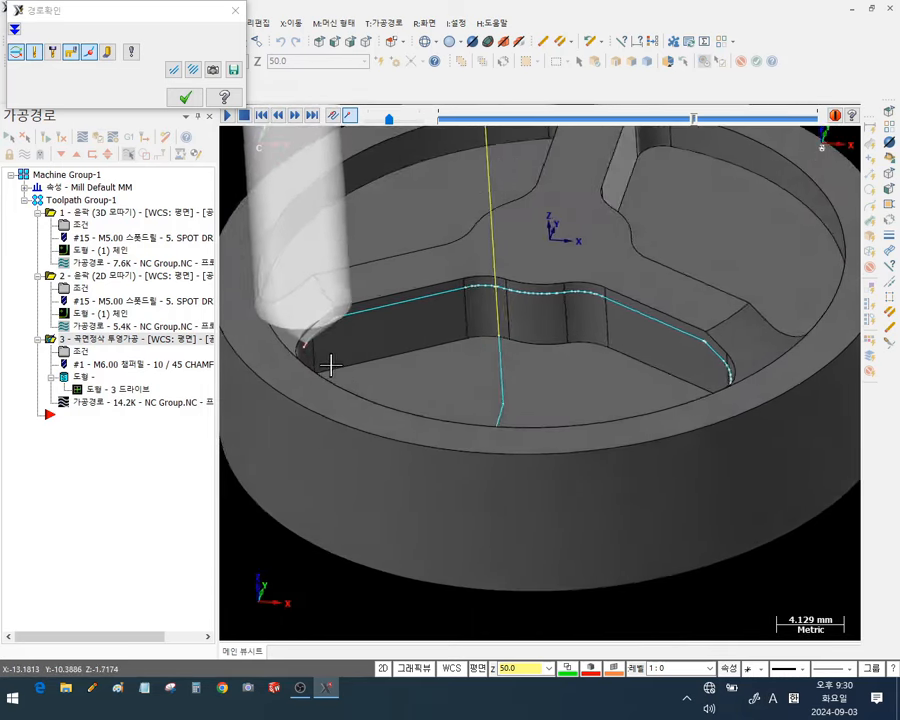
middle_click_drag(330, 366, 323, 486)
scroll(422, 486, "up", 3)
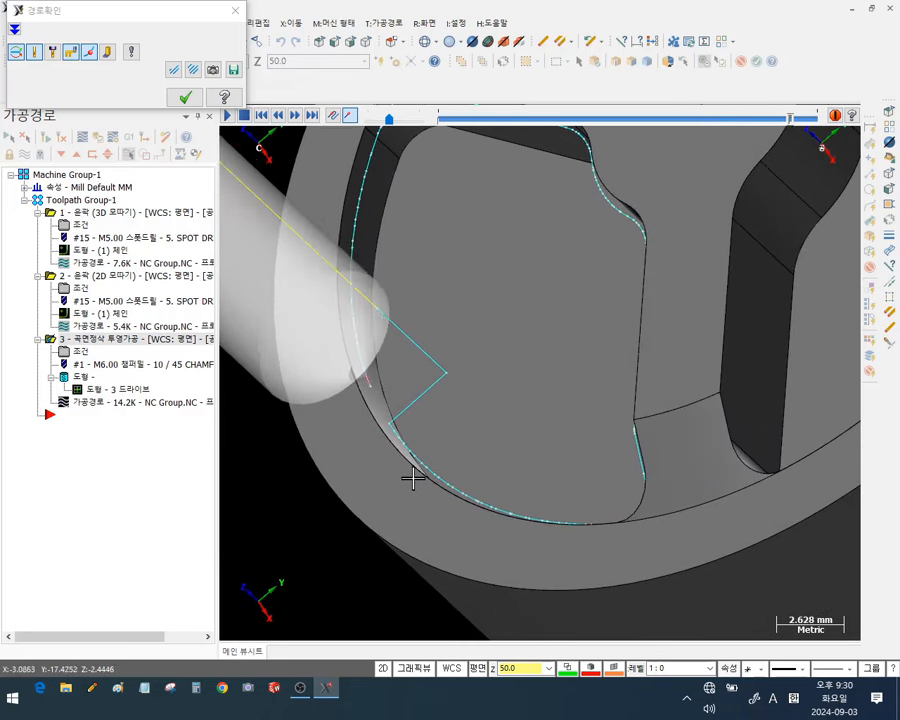
scroll(376, 440, "up", 2)
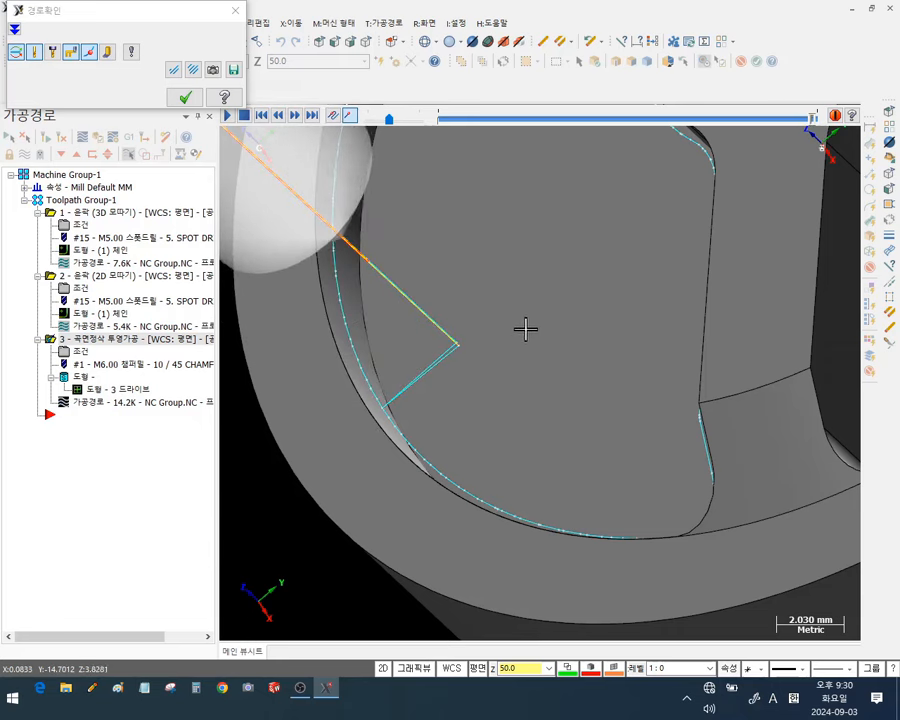
middle_click_drag(514, 346, 585, 290)
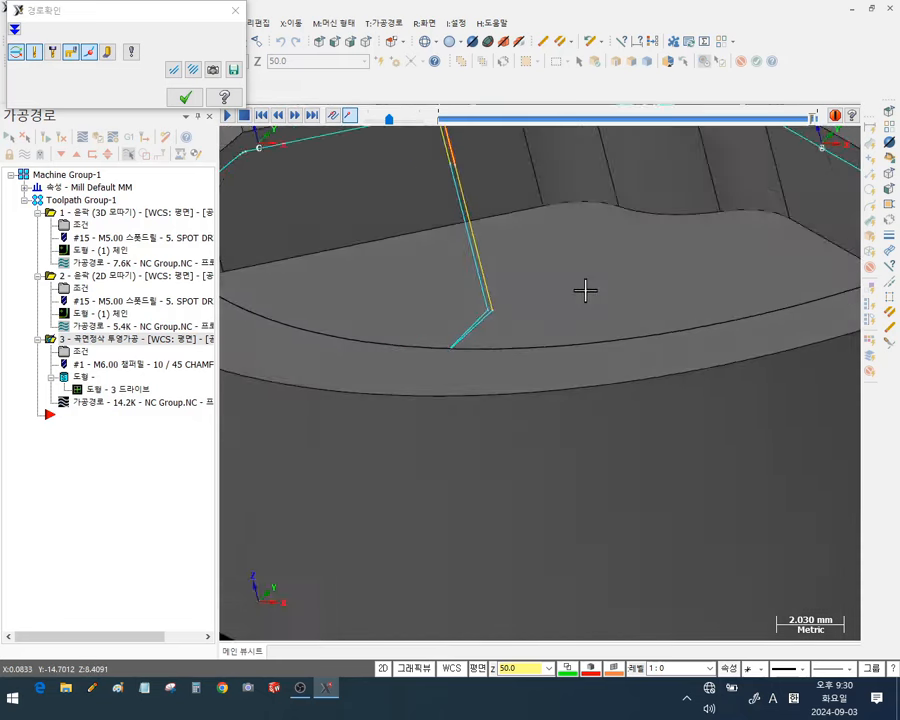
Close the projection backplot and collapse the three existing operations in the toolpath list
scroll(540, 405, "down", 8)
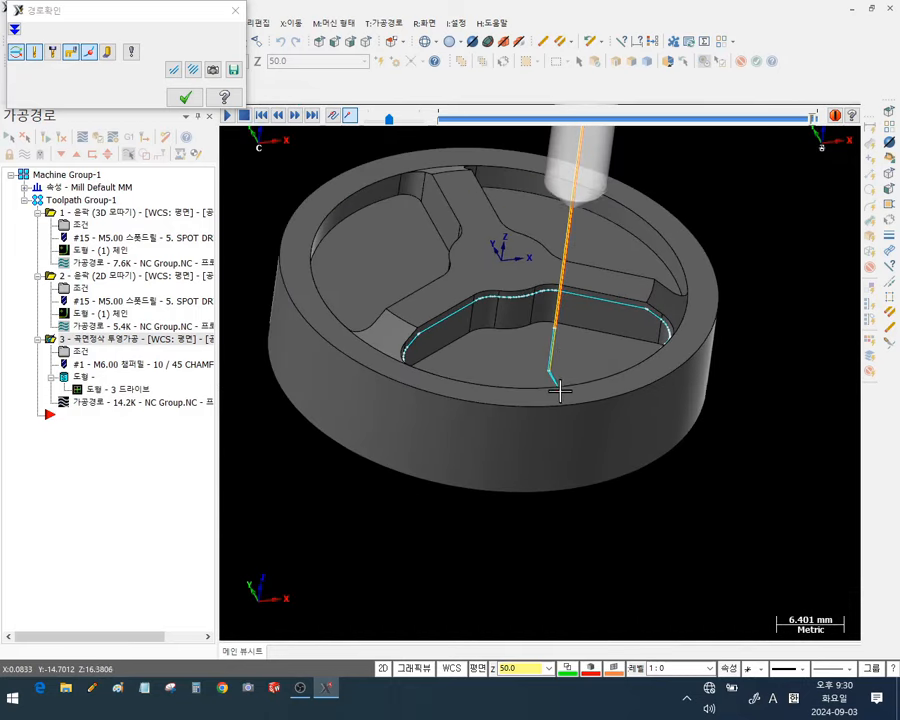
left_click(185, 97)
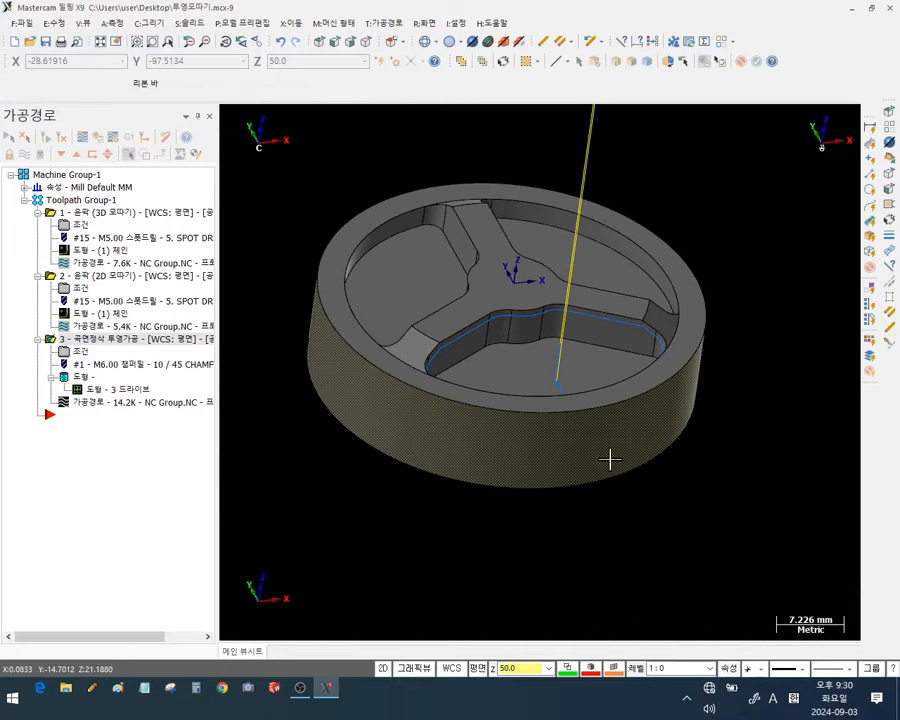
middle_click_drag(609, 449, 549, 439)
scroll(792, 201, "up", 6)
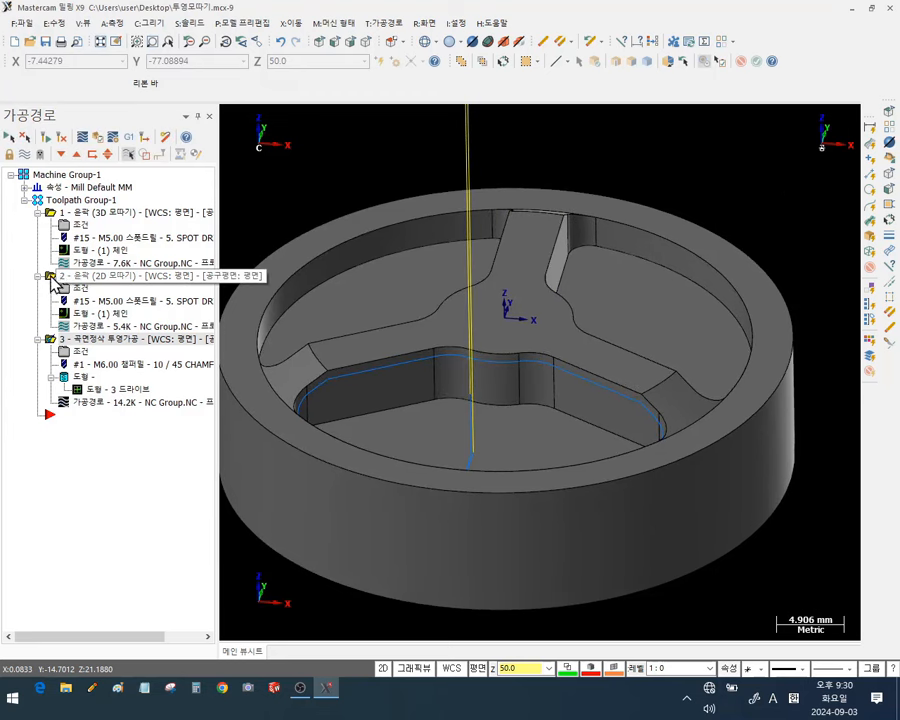
left_click(37, 213)
left_click(37, 226)
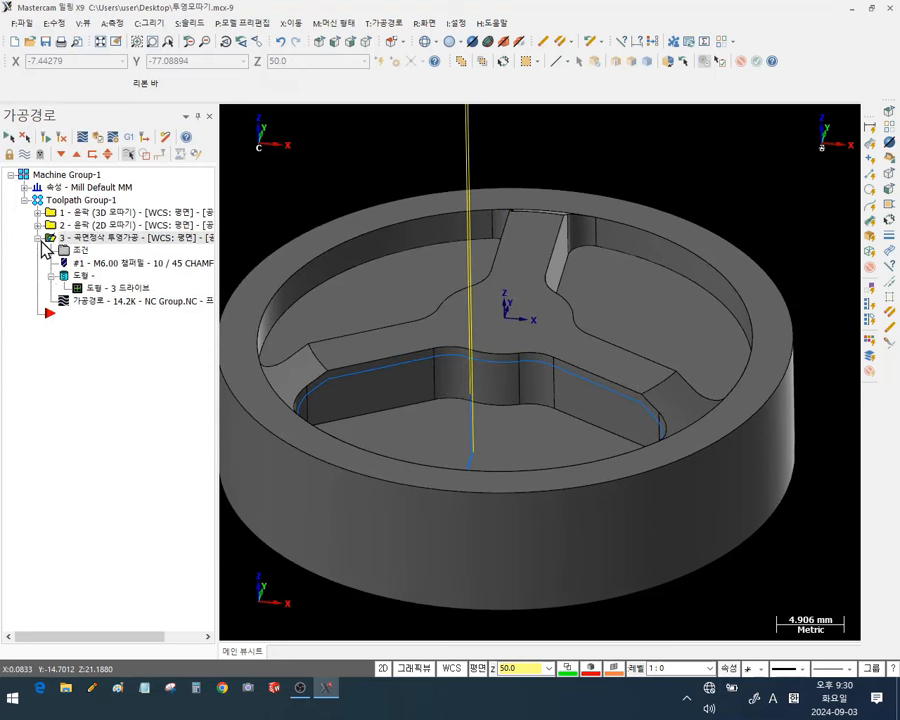
middle_click_drag(522, 286, 470, 287)
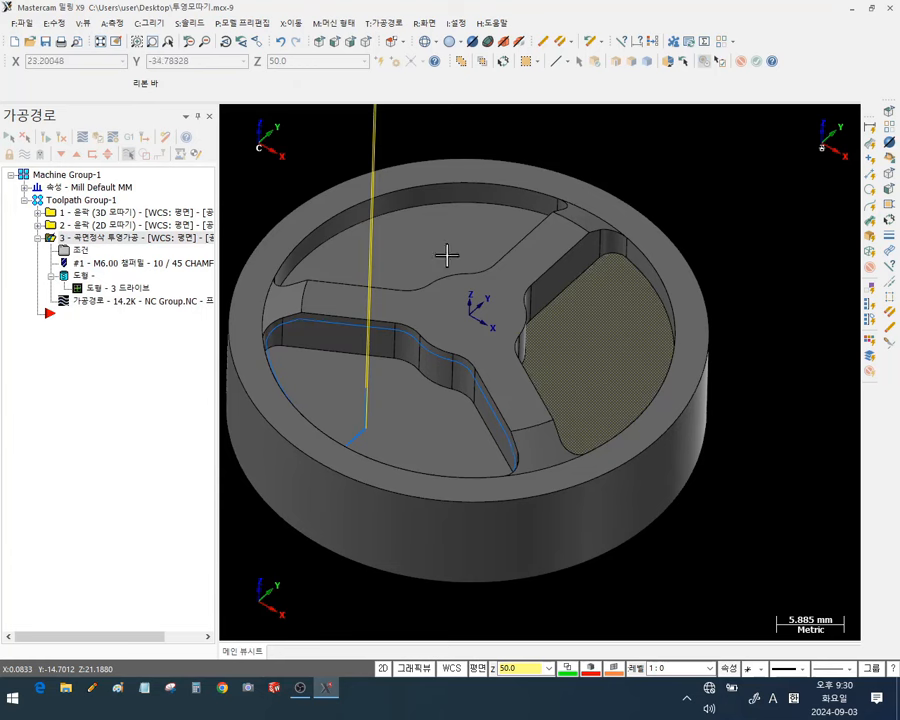
left_click(37, 238)
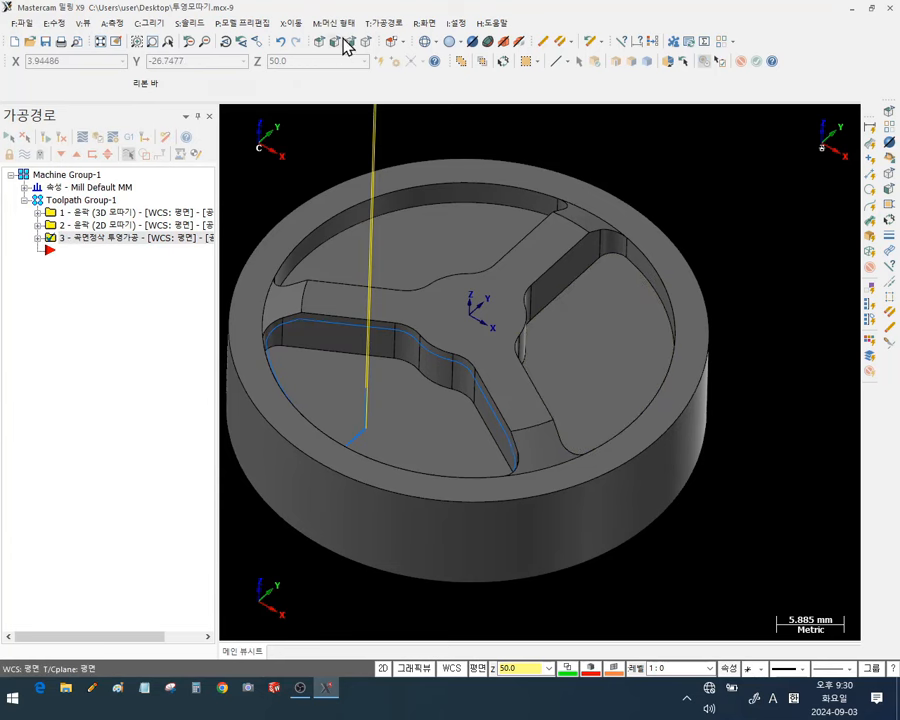
Create a rotate-type transform toolpath from the surface finish projection operation with 3 instances, start angle 120 and rotation angle 120
left_click(383, 23)
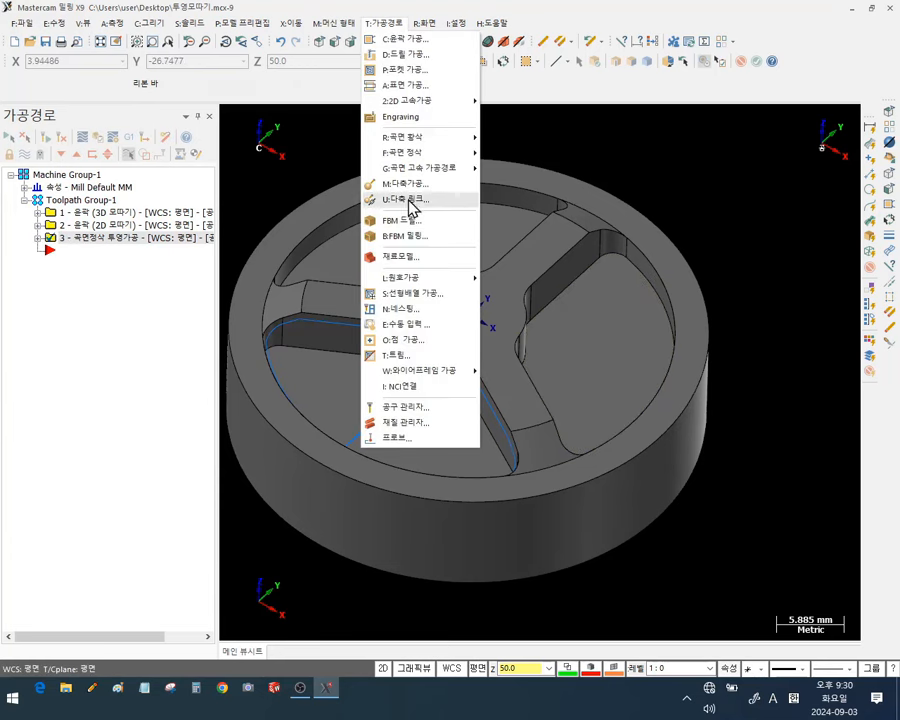
left_click(410, 295)
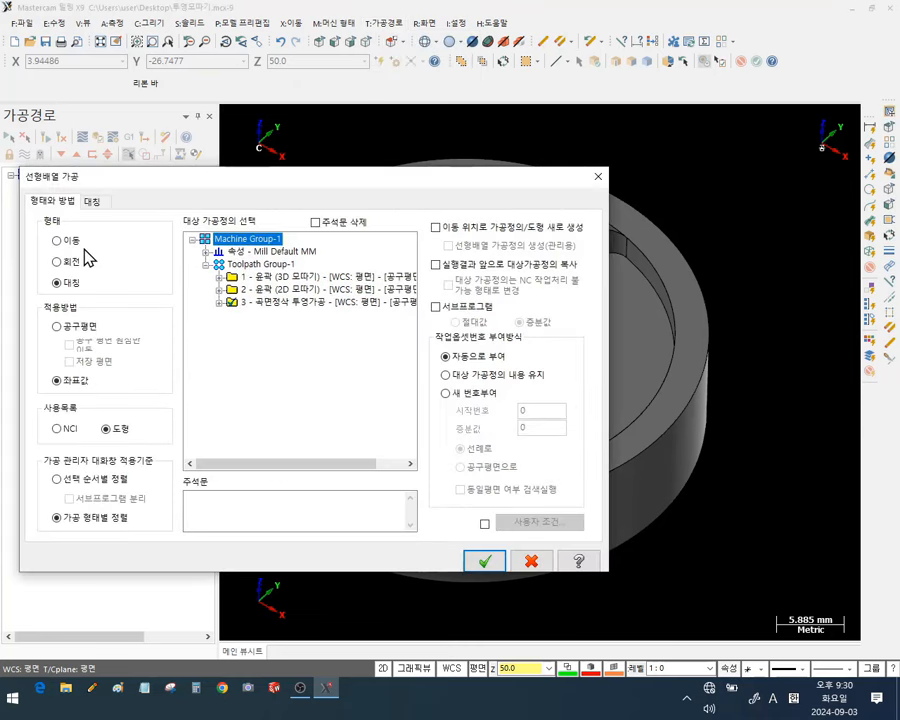
left_click(57, 262)
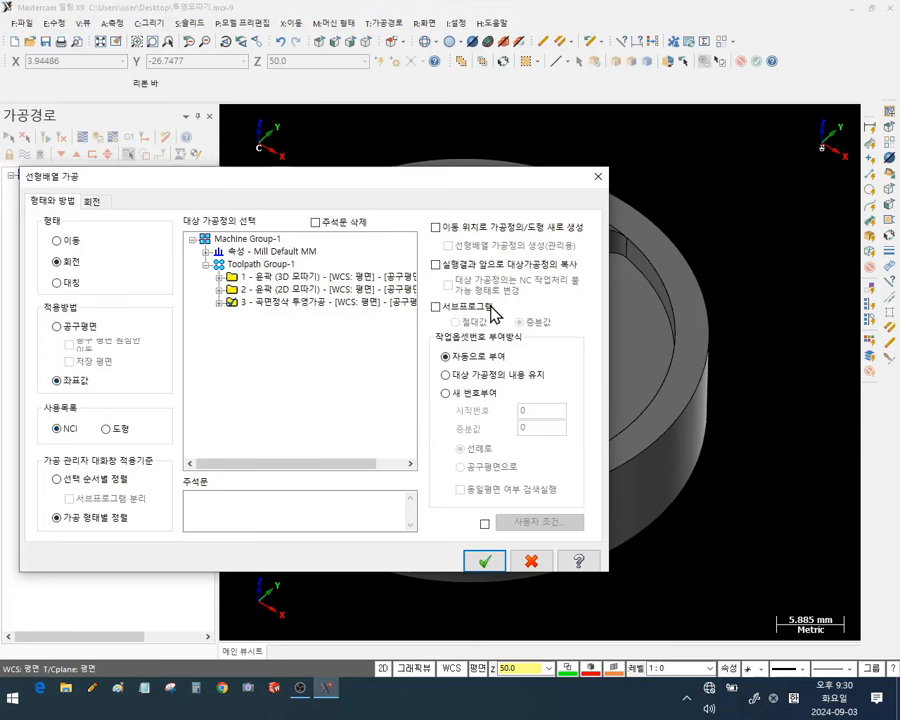
left_click(92, 202)
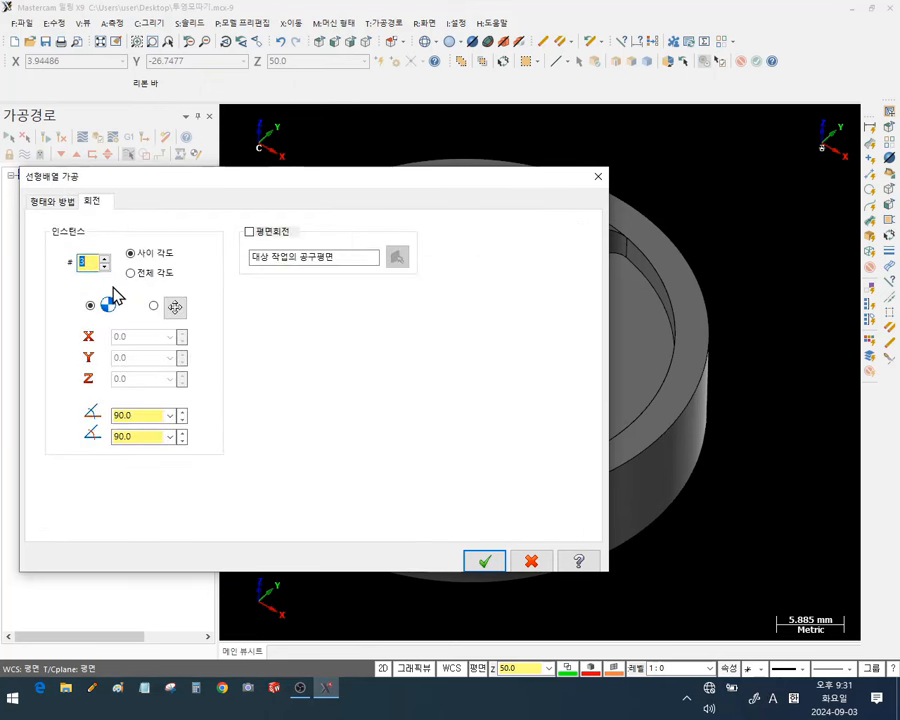
left_click(141, 416)
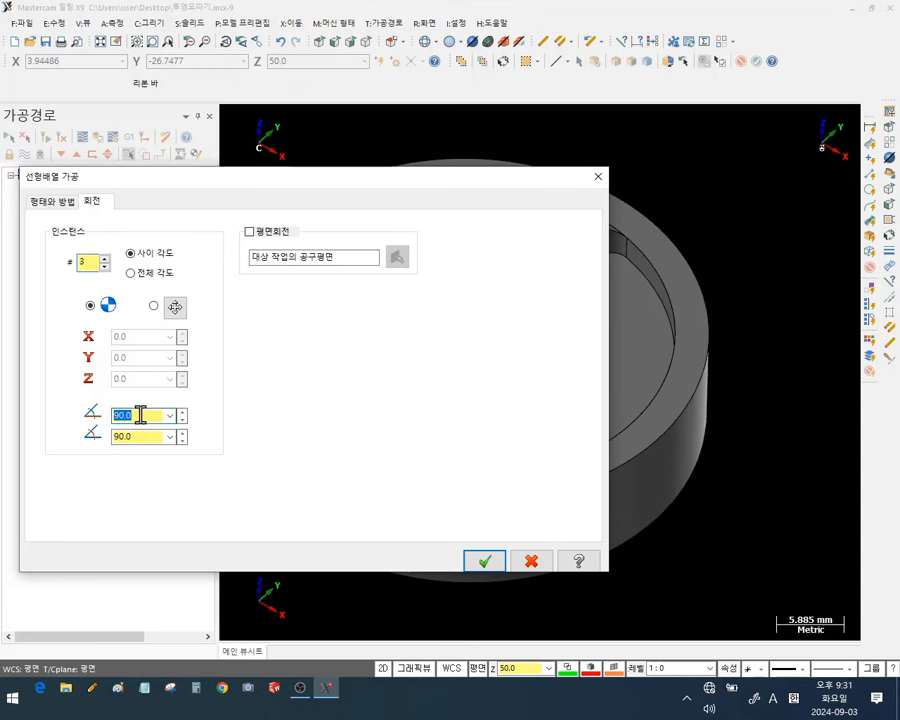
type("12")
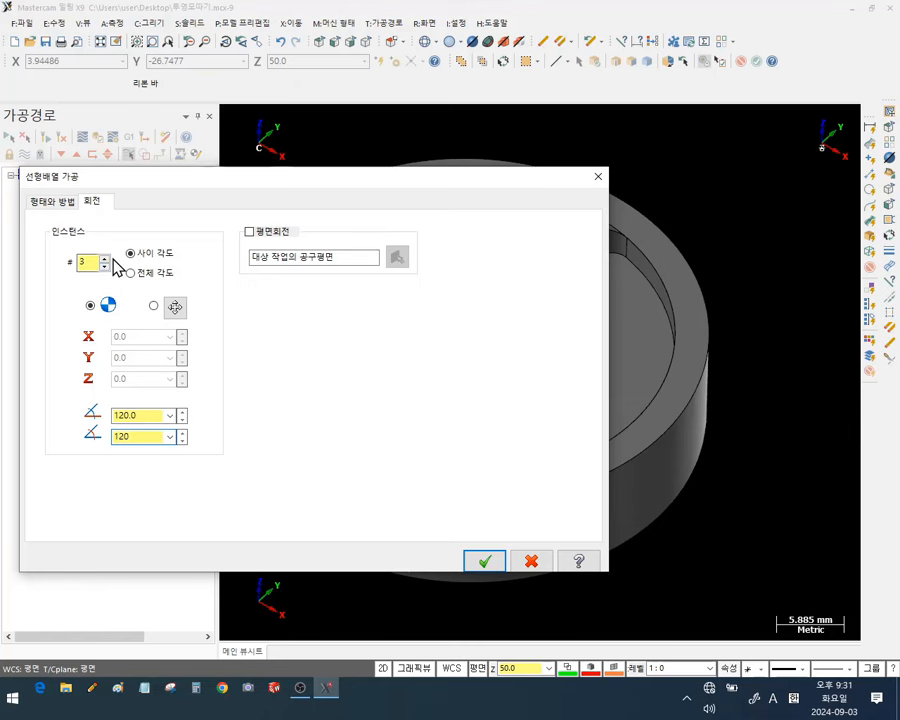
left_click(487, 561)
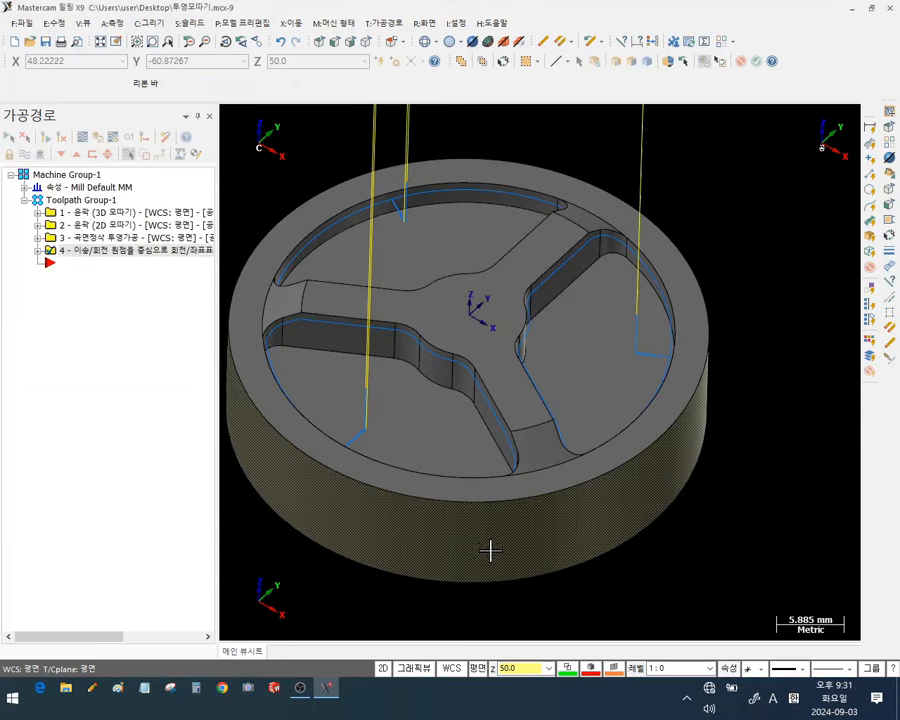
Backplot the rotated transform toolpath from the top view through to its end and close the backplot
scroll(488, 543, "down", 1)
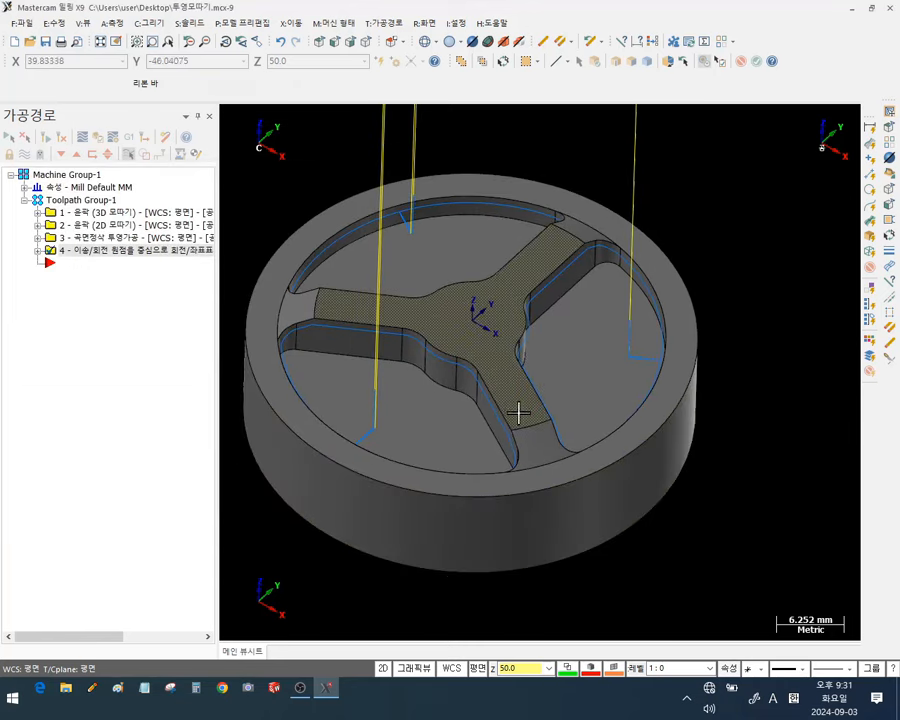
left_click(320, 43)
scroll(548, 520, "down", 5)
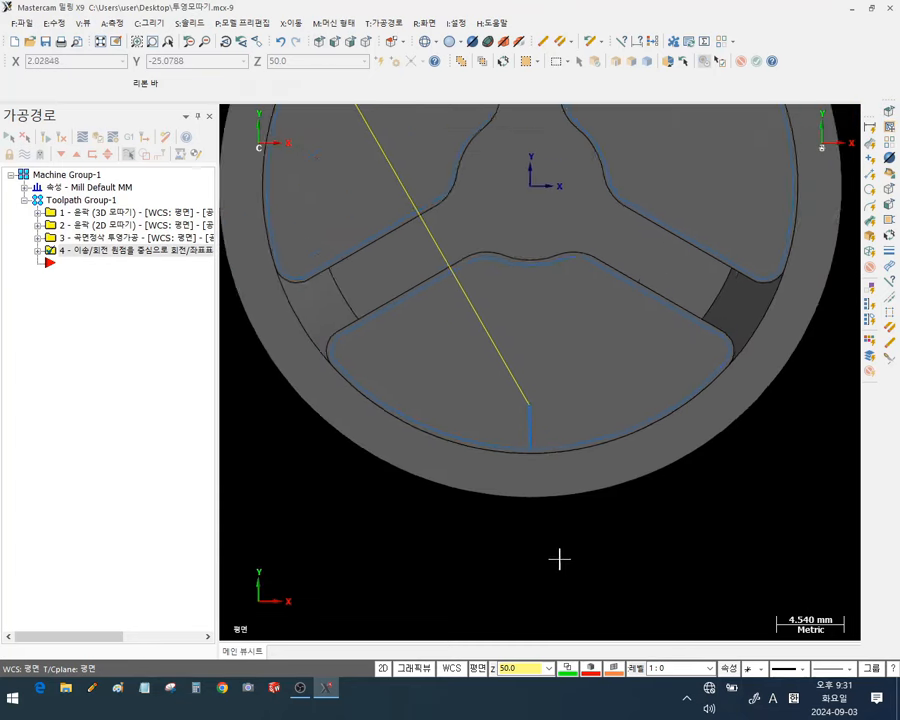
scroll(747, 262, "up", 2)
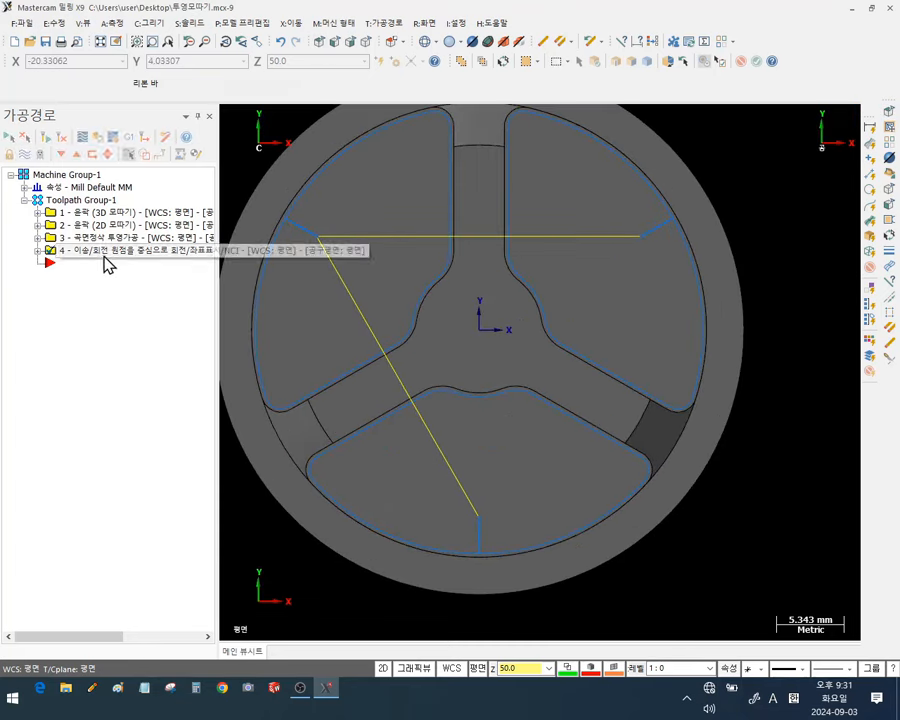
left_click(37, 250)
left_click(87, 277)
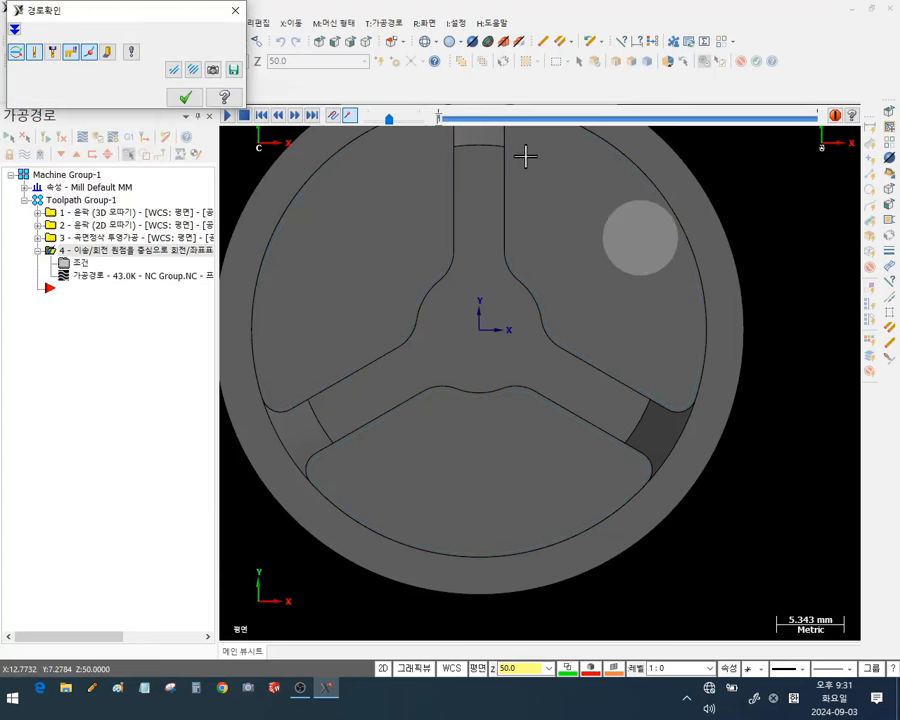
mouse_move(437, 118)
left_mouse_down()
mouse_move(576, 124)
mouse_move(663, 141)
mouse_move(669, 153)
mouse_move(735, 169)
mouse_move(883, 160)
left_mouse_up()
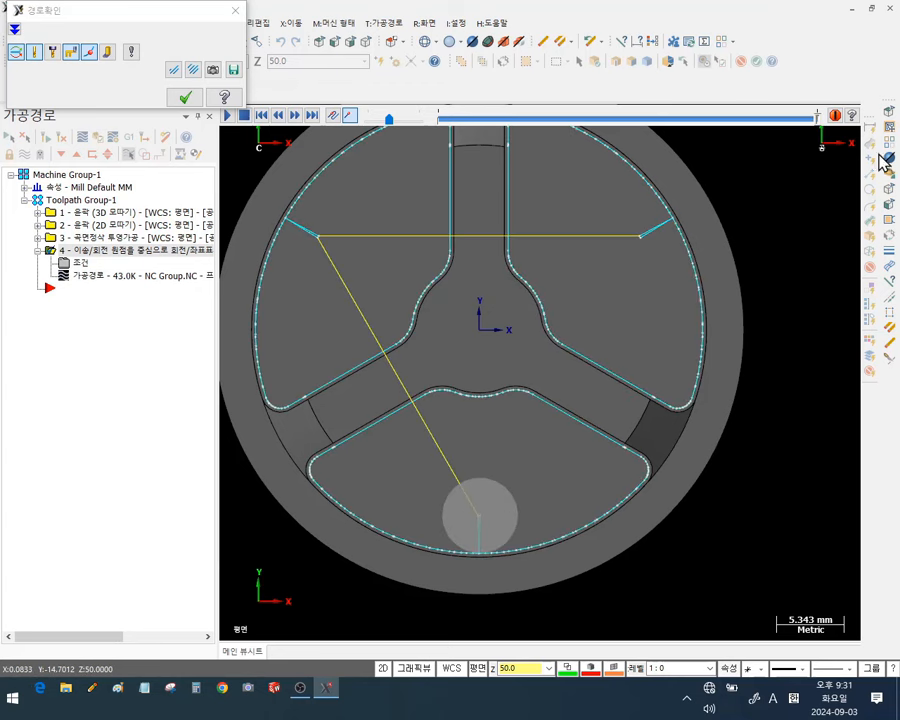
left_click(190, 98)
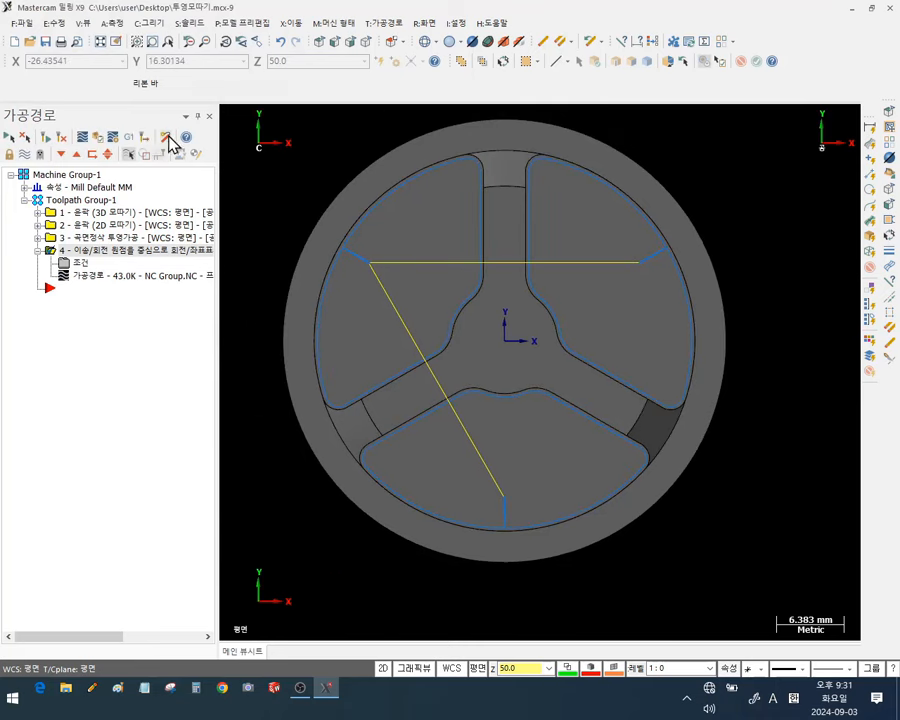
Verify the transform operation in Mastercam Simulator, running the stock simulation to the end in an isometric view
left_click(98, 137)
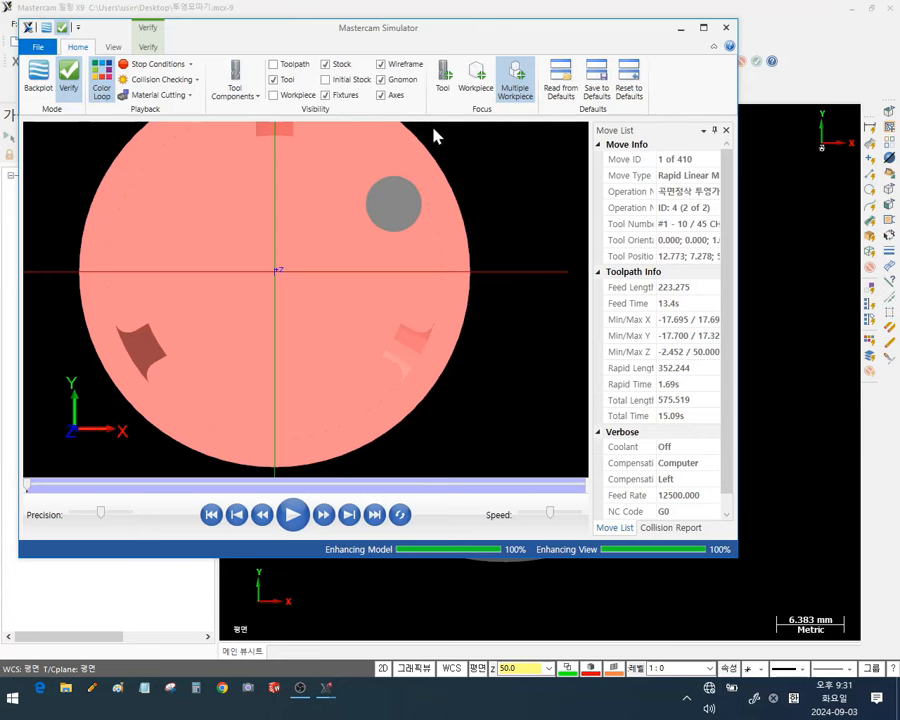
right_click(507, 200)
left_click(538, 283)
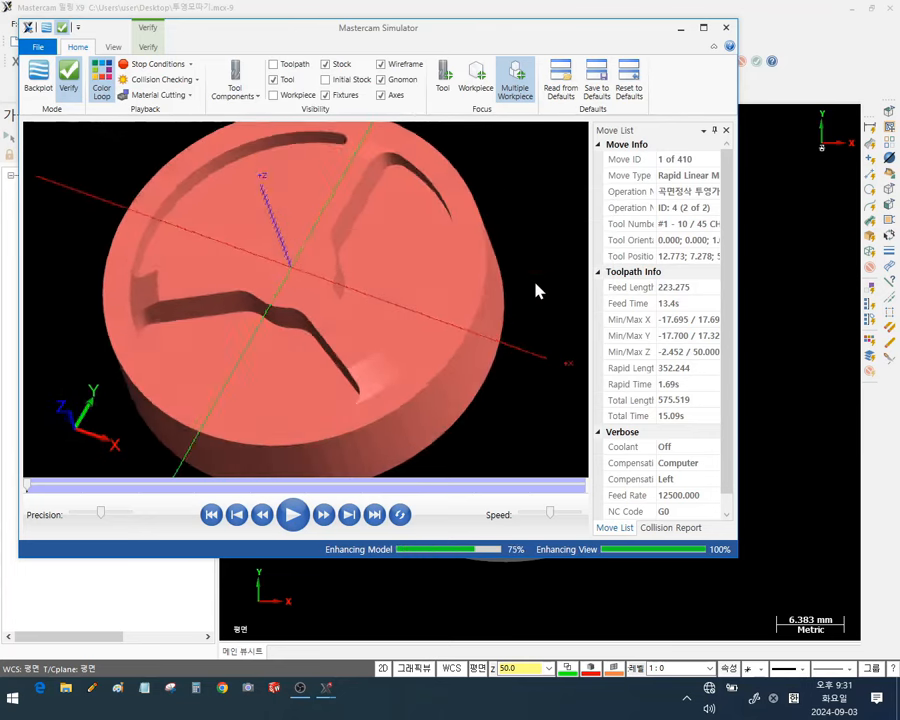
left_click(293, 514)
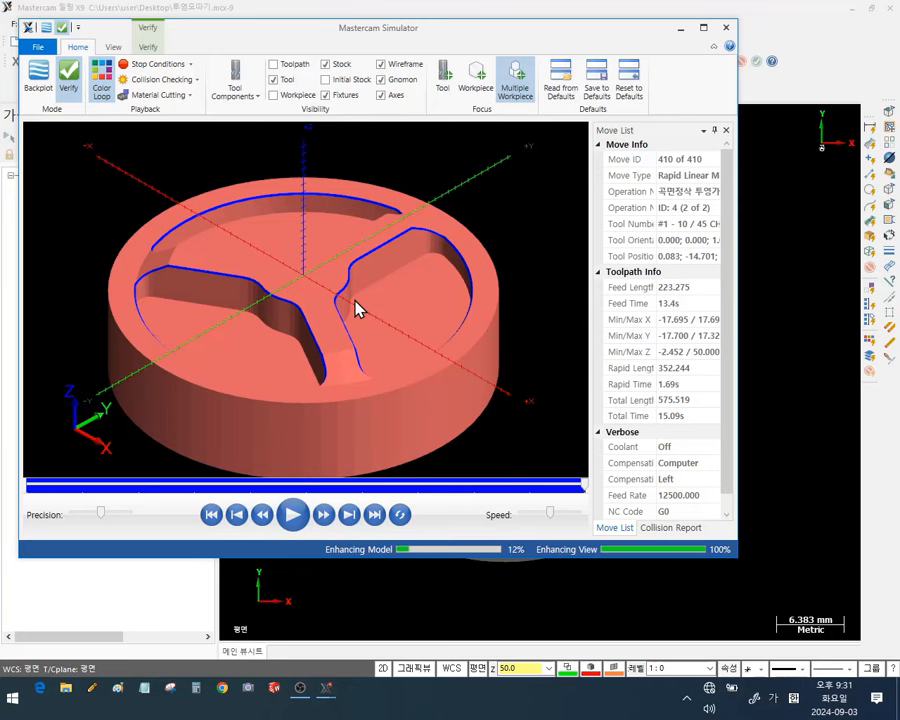
Examine the chamfered edges of all three pockets on the simulated stock from several angles and close the simulator
mouse_move(355, 308)
middle_mouse_down()
mouse_move(412, 335)
mouse_move(336, 319)
mouse_move(371, 303)
middle_mouse_up()
scroll(371, 339, "down", 2)
scroll(370, 359, "up", 2)
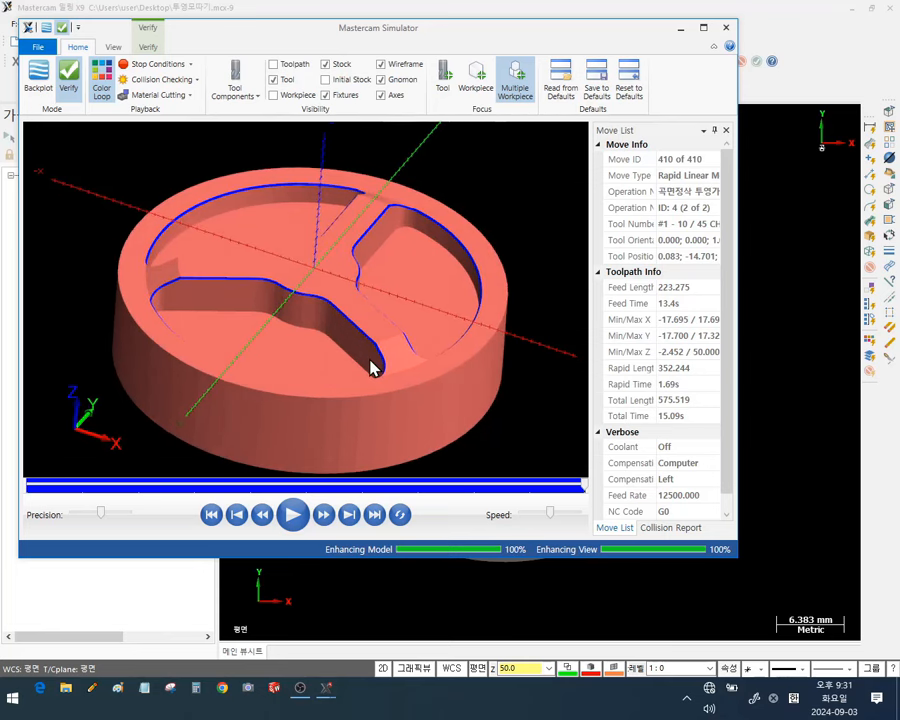
scroll(371, 368, "up", 3)
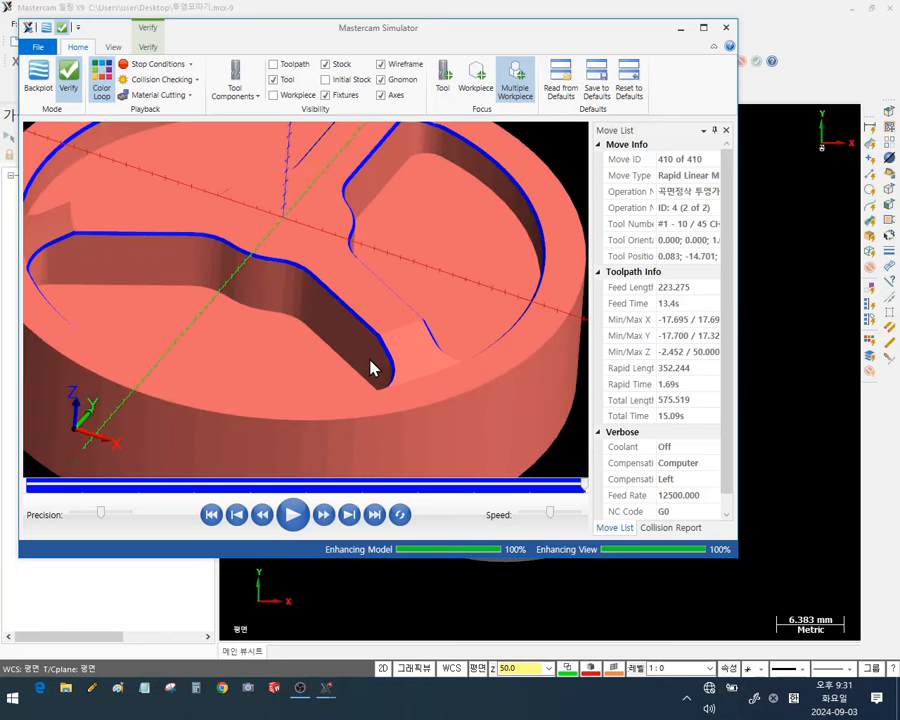
middle_click_drag(376, 348, 352, 316)
scroll(298, 317, "down", 2)
scroll(424, 284, "up", 3)
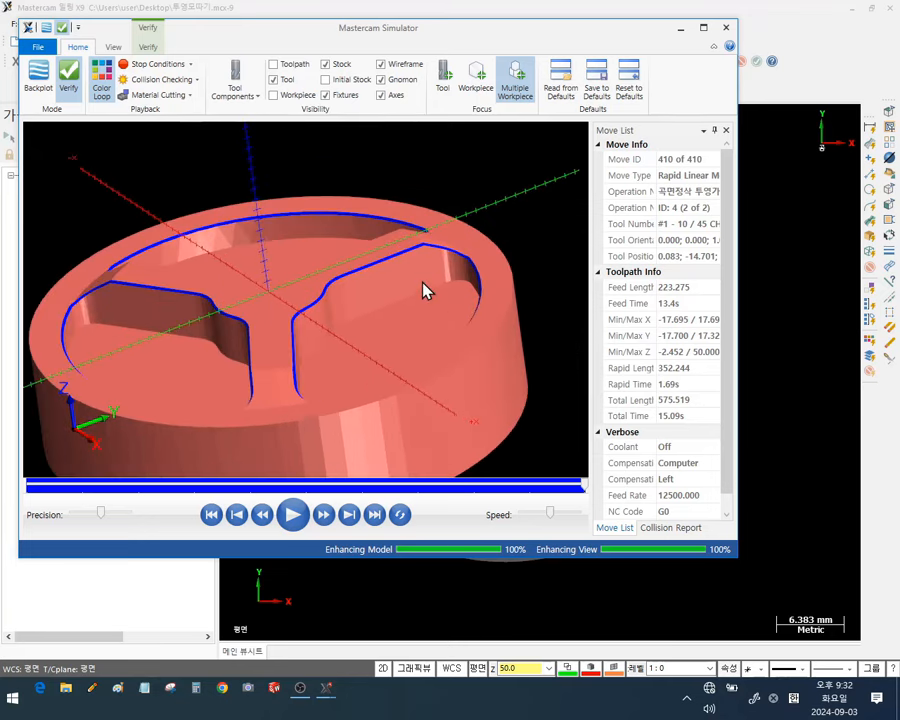
mouse_move(418, 302)
middle_mouse_down()
mouse_move(398, 305)
mouse_move(422, 301)
mouse_move(427, 290)
mouse_move(394, 297)
mouse_move(422, 301)
middle_mouse_up()
scroll(422, 301, "down", 2)
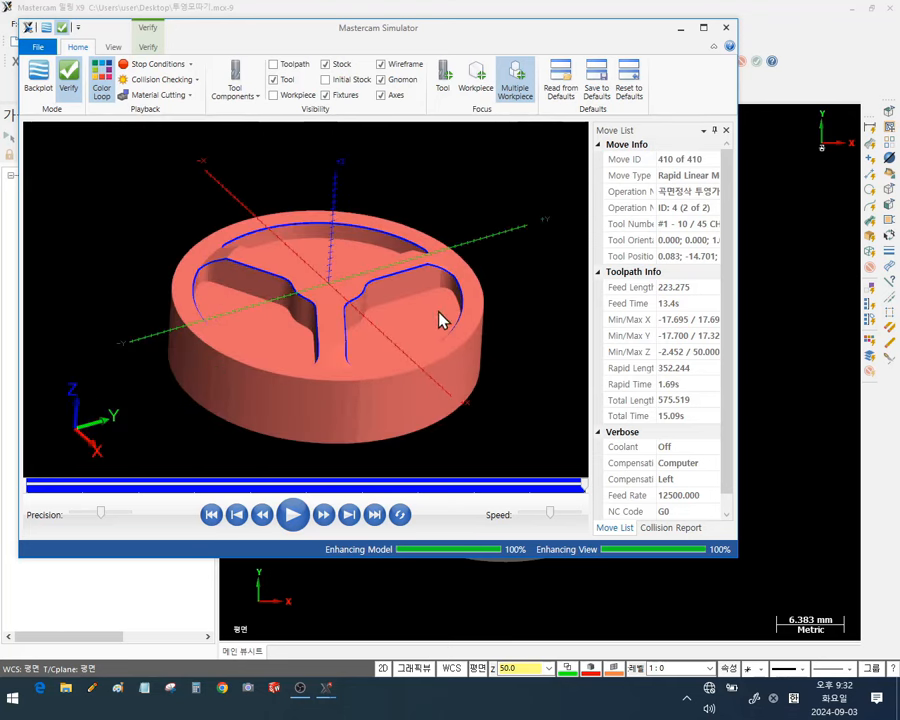
left_click(728, 35)
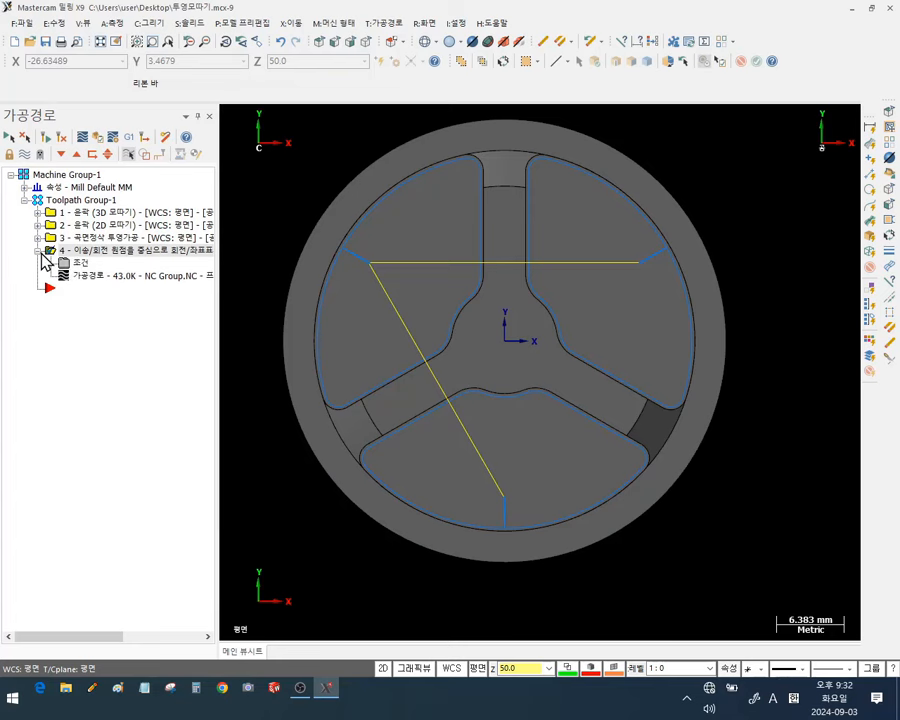
Inspect the toolpath at the pocket's sloped corner, check the projection tool's tip diameter in the chamfer mill definition, and close the definition
scroll(554, 337, "up", 2)
middle_click_drag(554, 335, 558, 253)
scroll(628, 403, "up", 3)
scroll(665, 425, "up", 2)
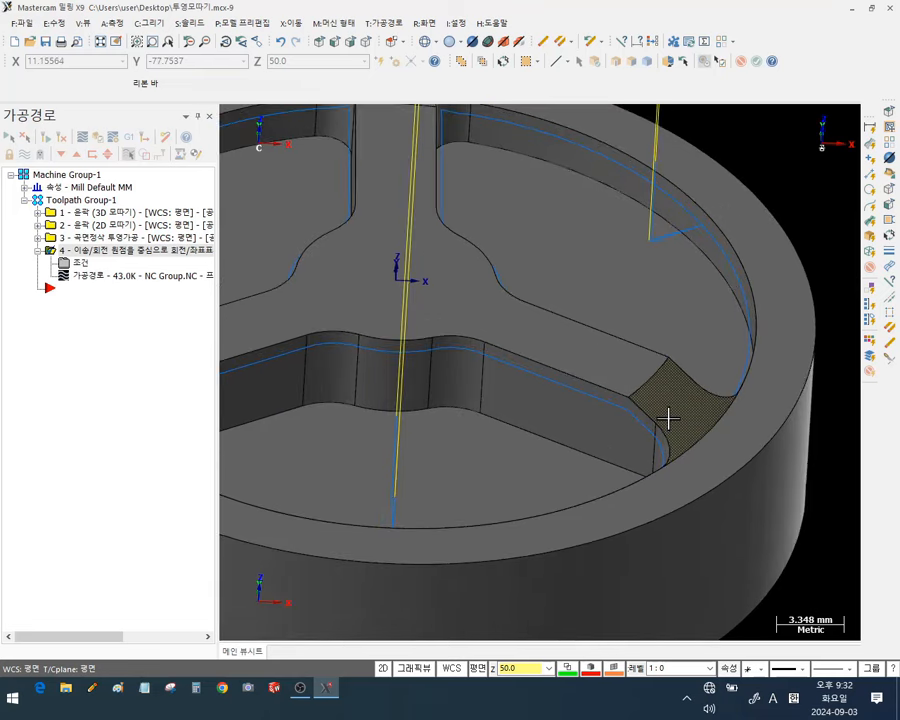
scroll(670, 425, "up", 4)
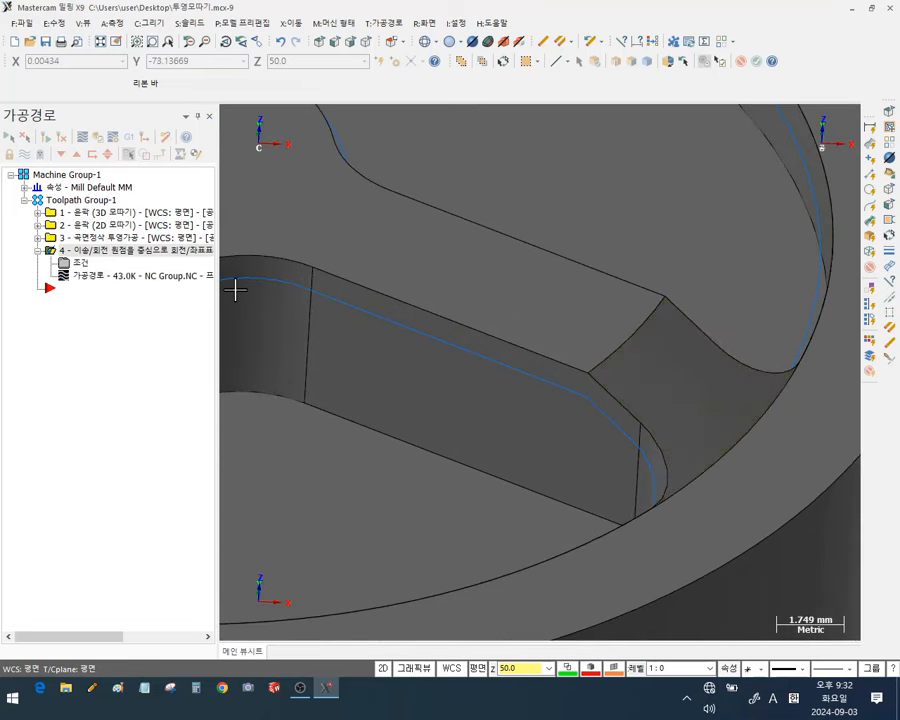
left_click(37, 238)
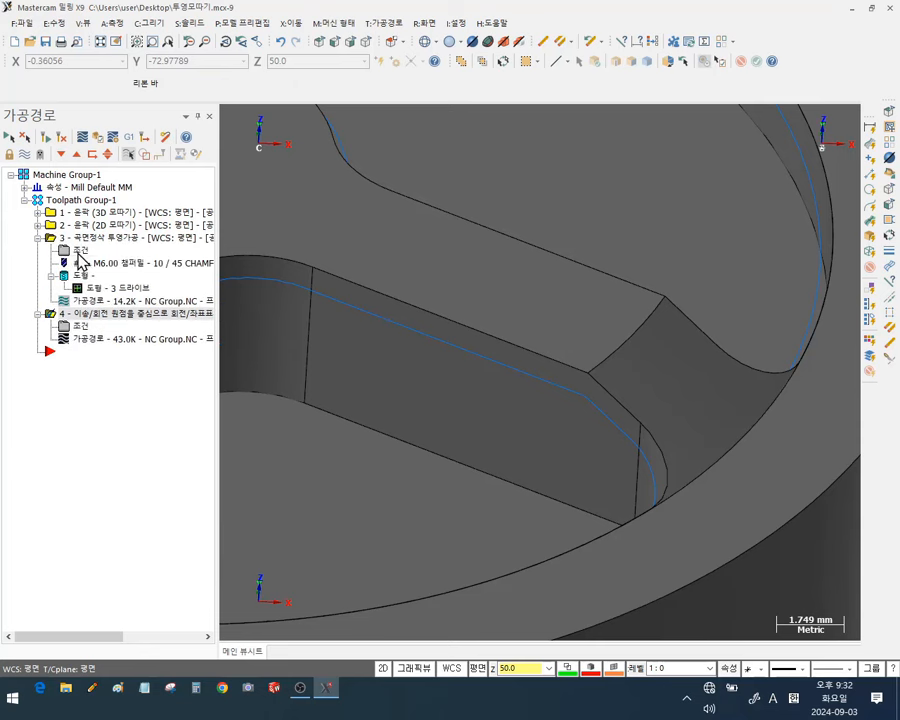
double_click(98, 264)
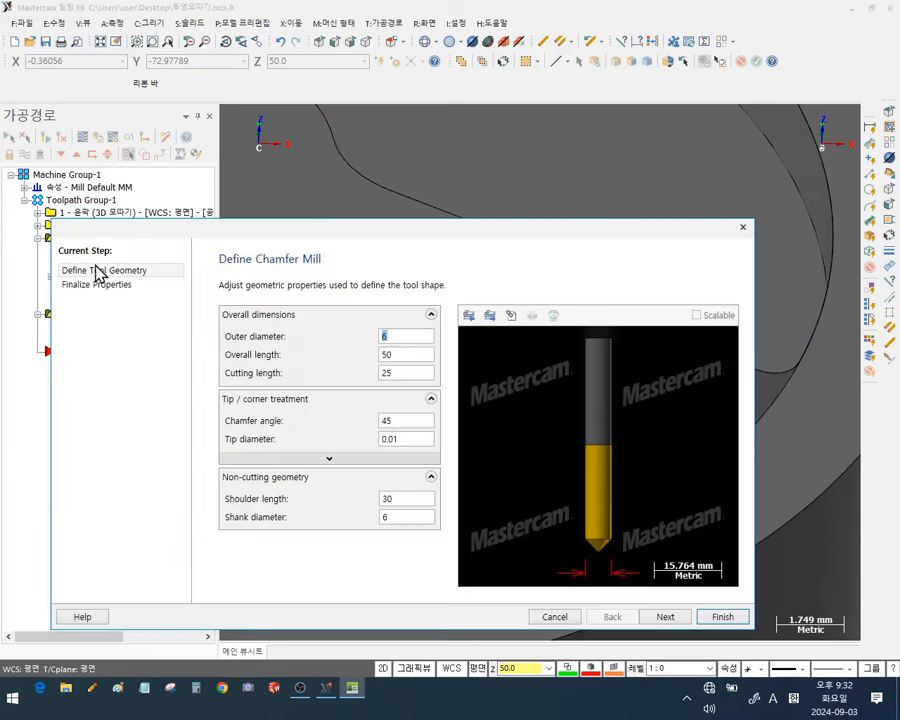
left_click(405, 440)
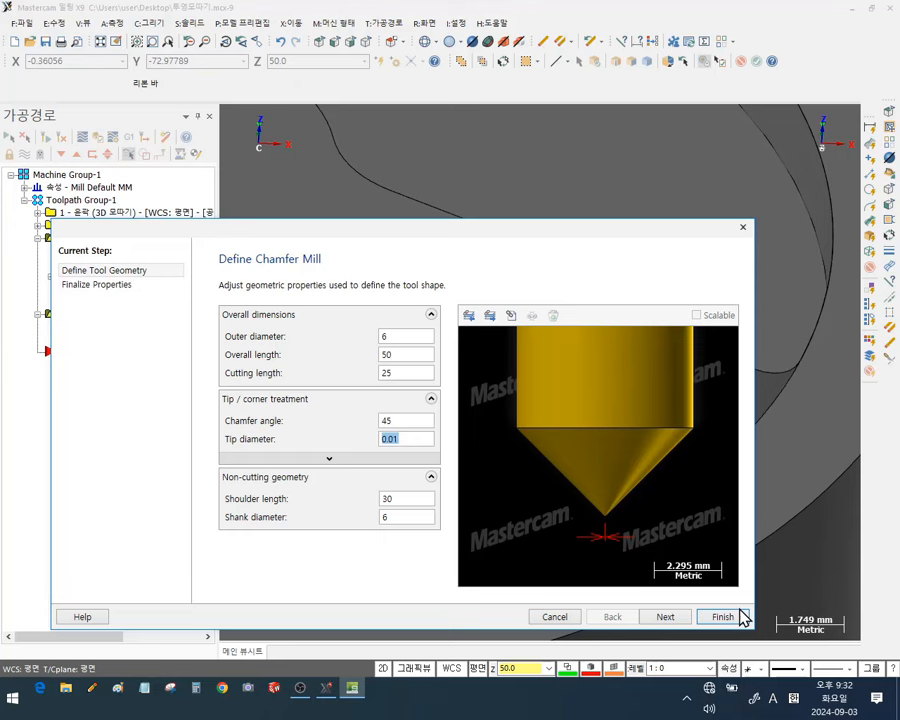
left_click(745, 229)
scroll(679, 426, "down", 4)
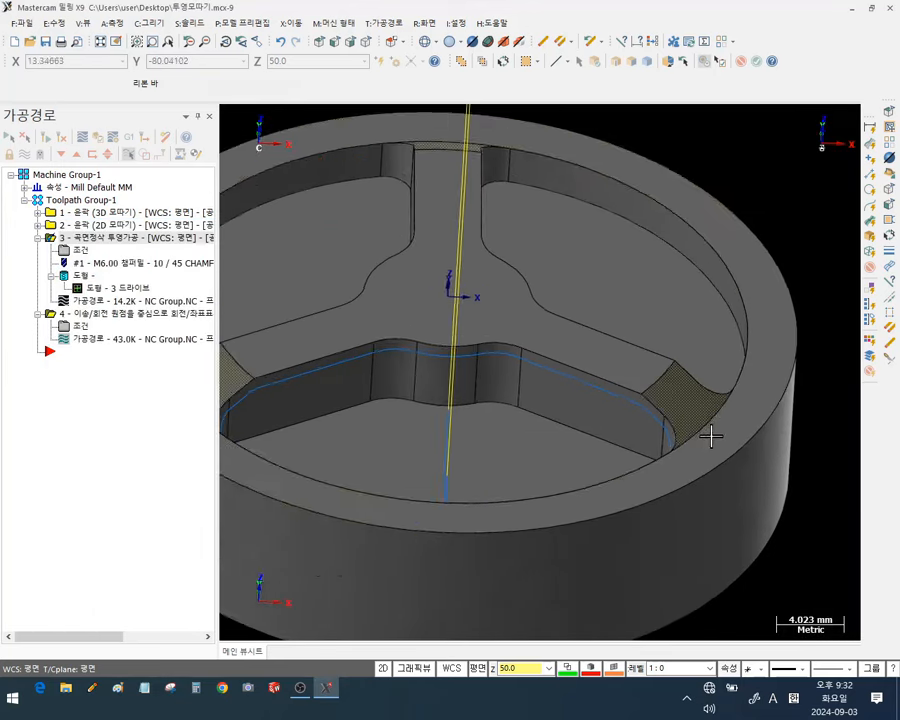
scroll(657, 398, "down", 1)
middle_click_drag(657, 398, 635, 396)
scroll(659, 397, "down", 2)
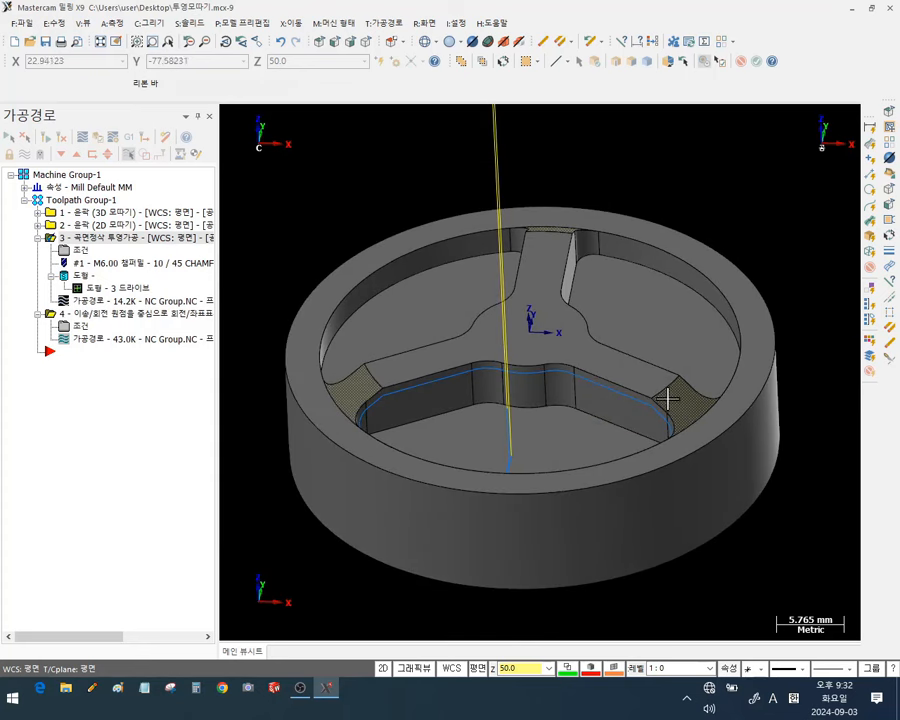